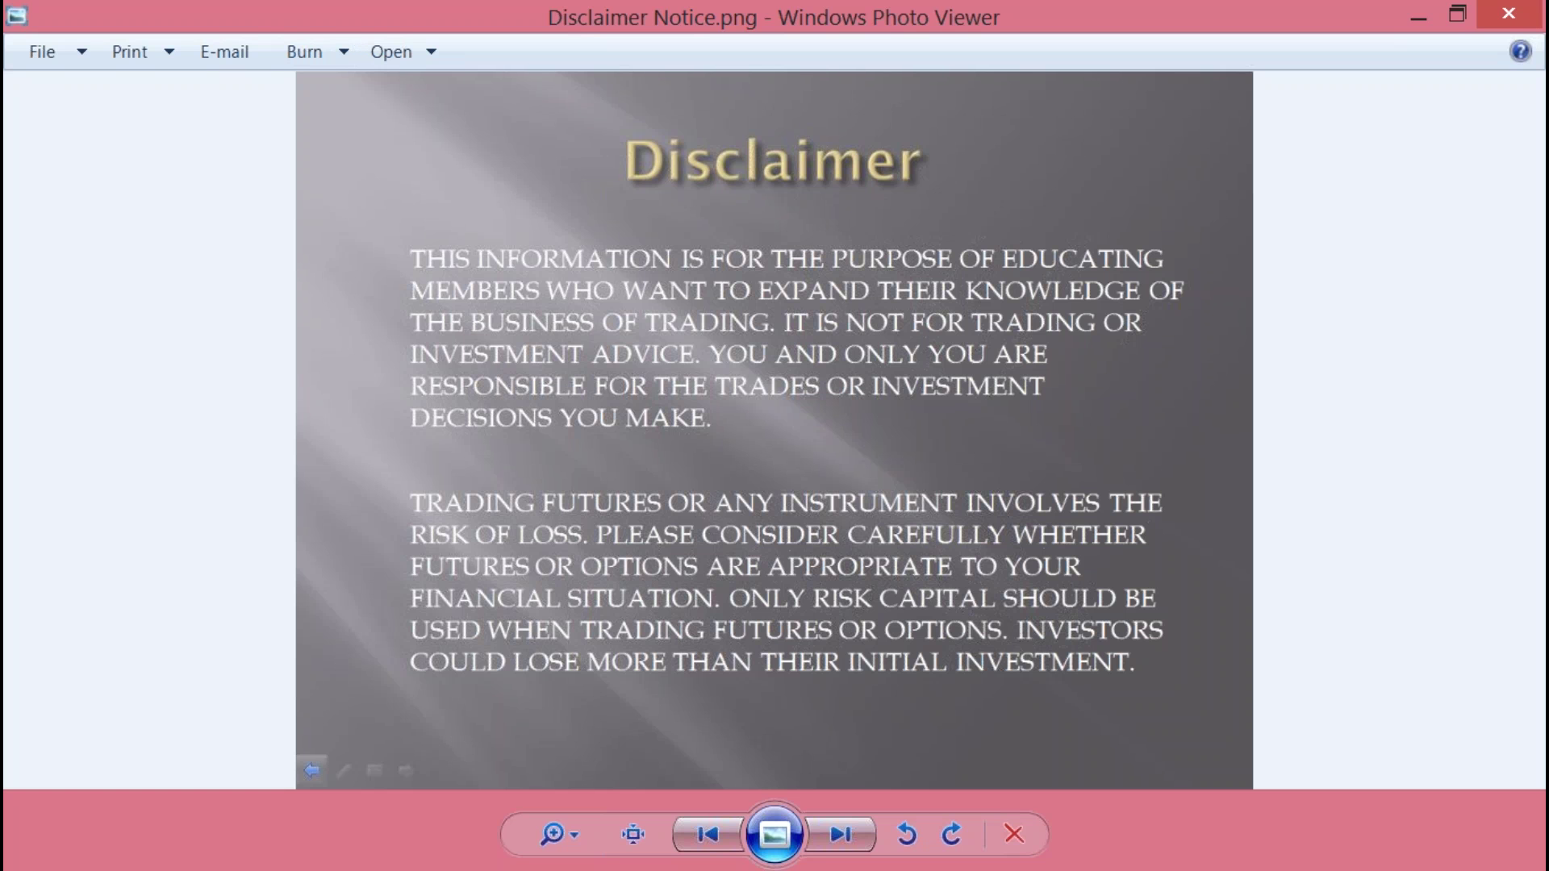
- Minimize the disclaimer image and switch to the Trade_level_results_Oct_24,_2017.png image in Windows Photo Viewer
{"action": "left_click", "coordinate": [1413, 15]}
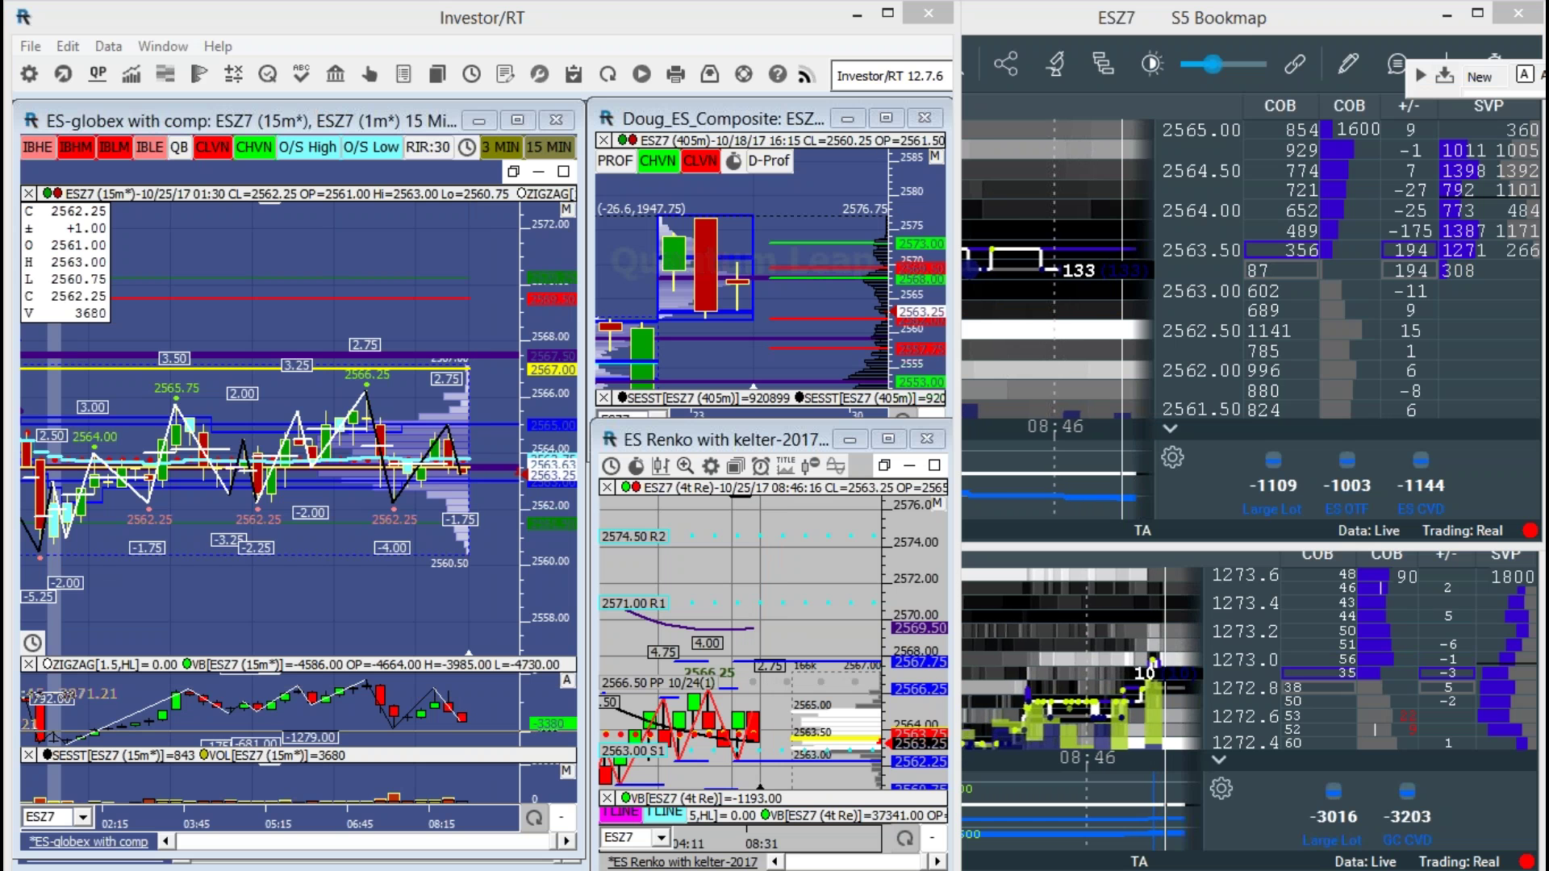
{"action": "key", "text": "alt+Tab"}
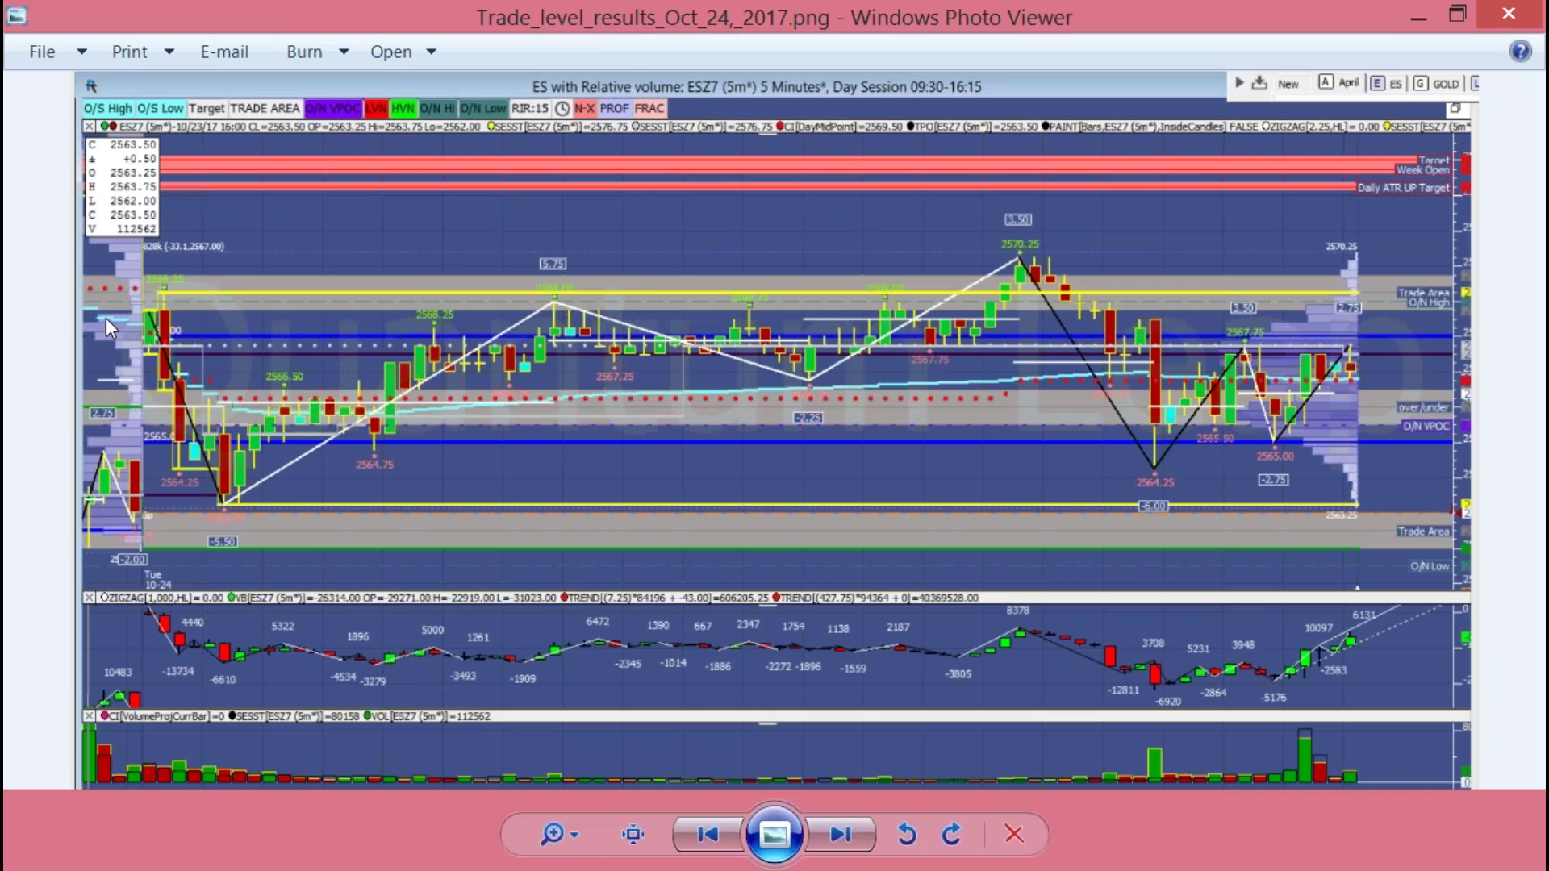
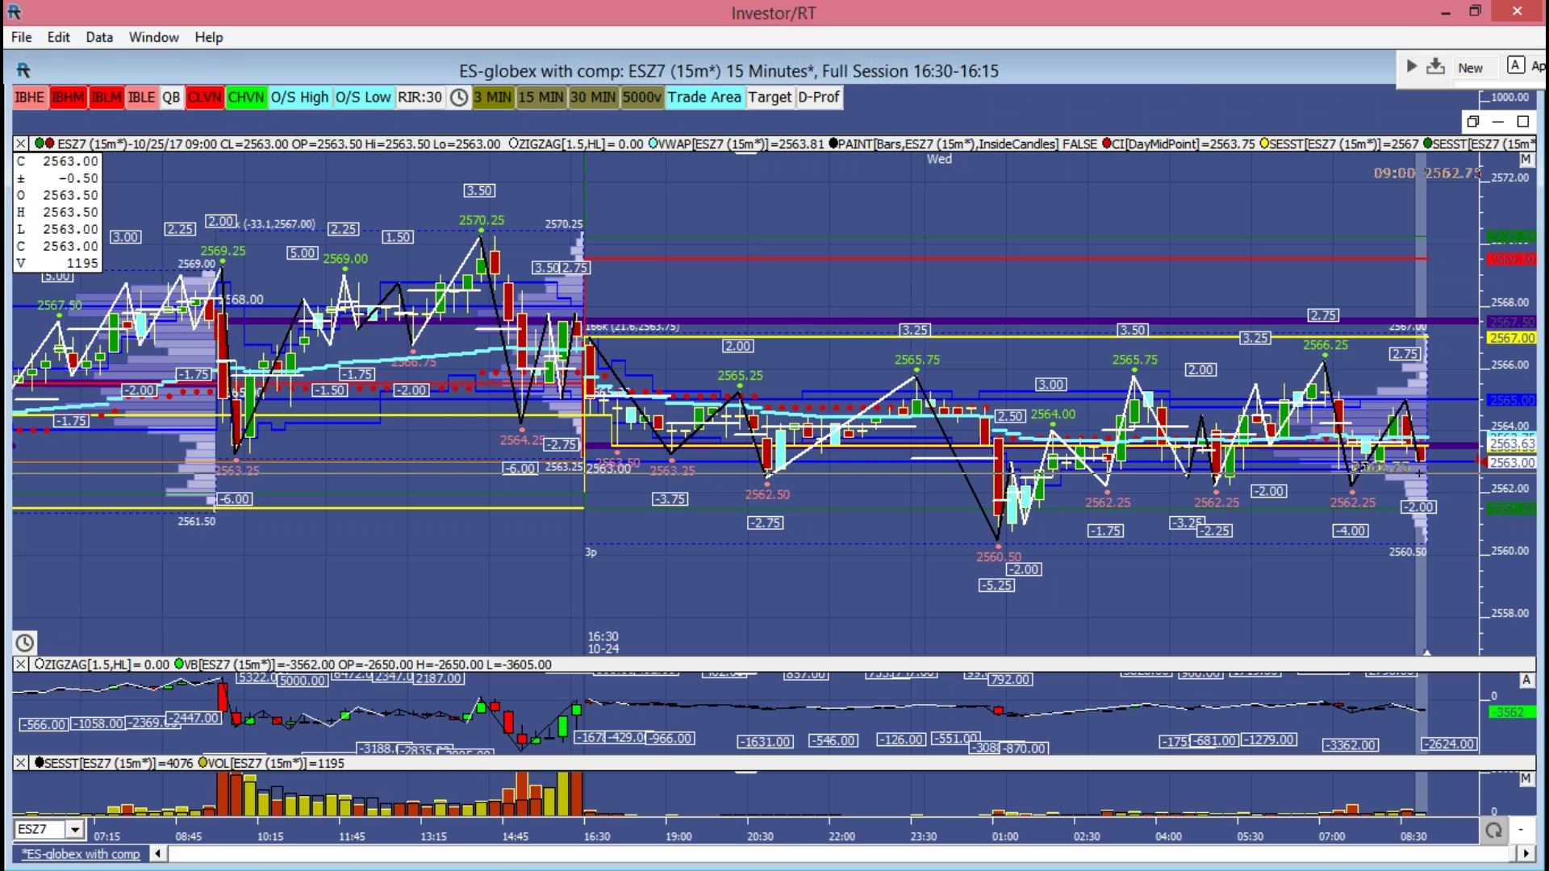
- Restore the maximized ES-globex chart to its smaller window, then switch to Chrome and review the day's releases in the Investing.com economic calendar
{"action": "double_click", "coordinate": [976, 71]}
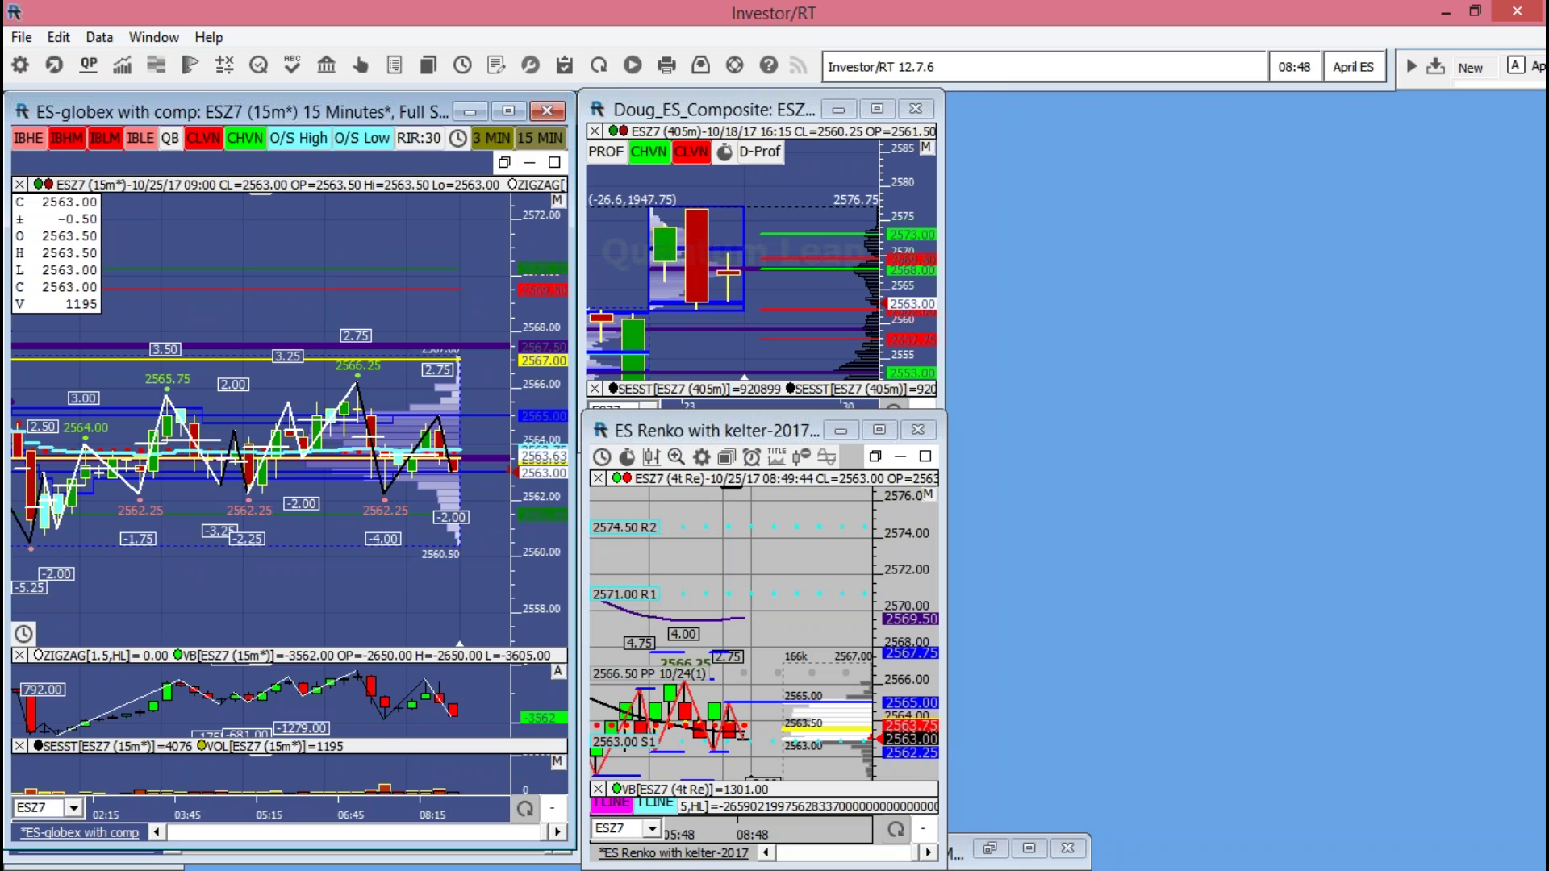
{"action": "key", "text": "alt+Tab"}
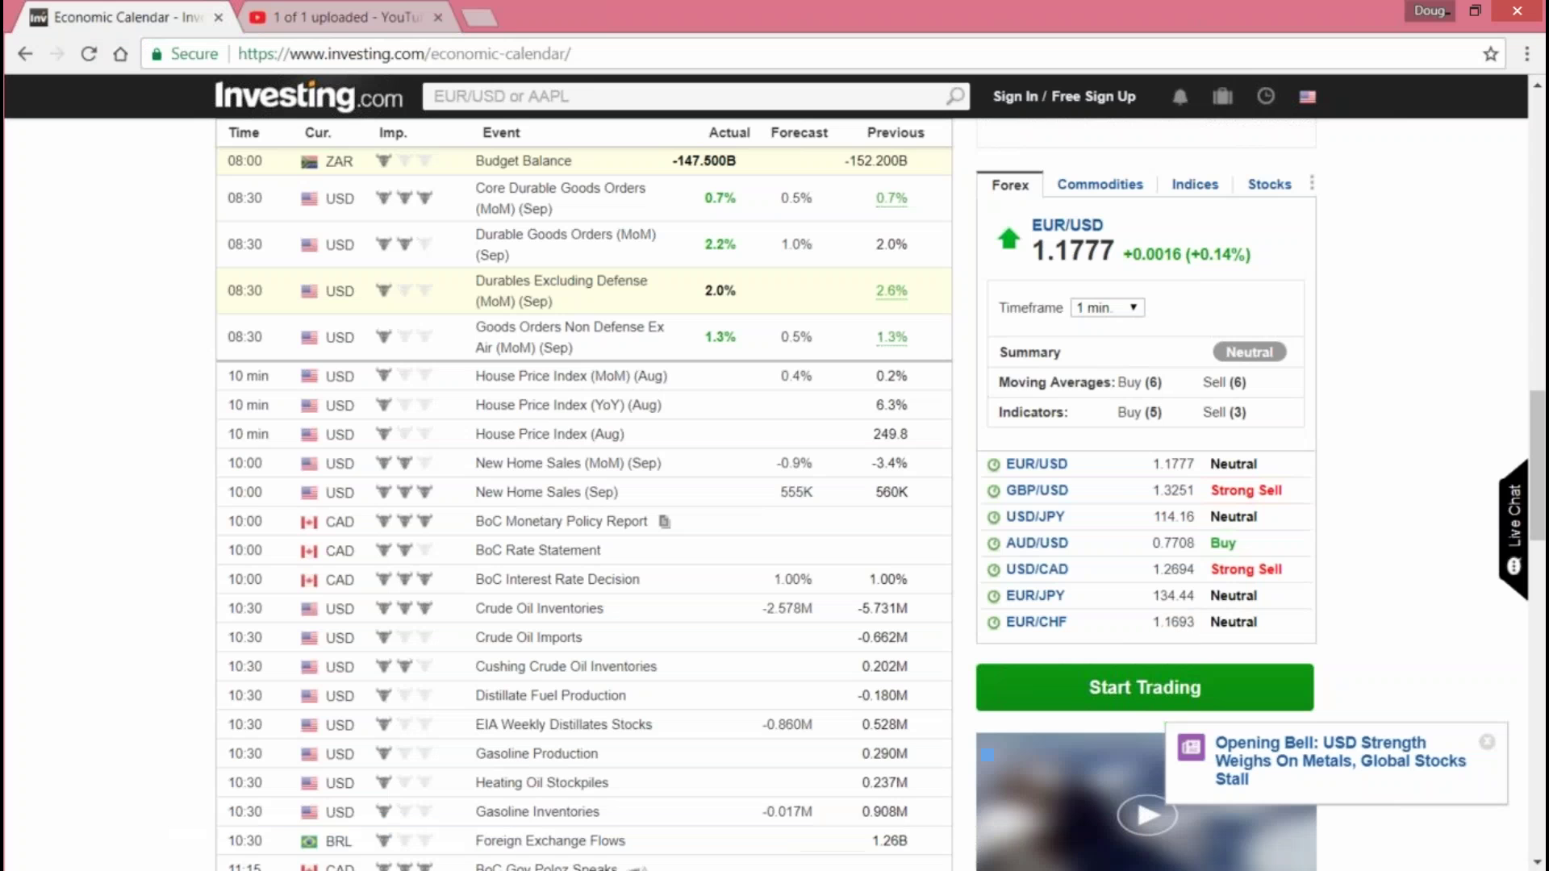
{"action": "scroll", "coordinate": [476, 440], "scroll_direction": "up", "scroll_amount": 3}
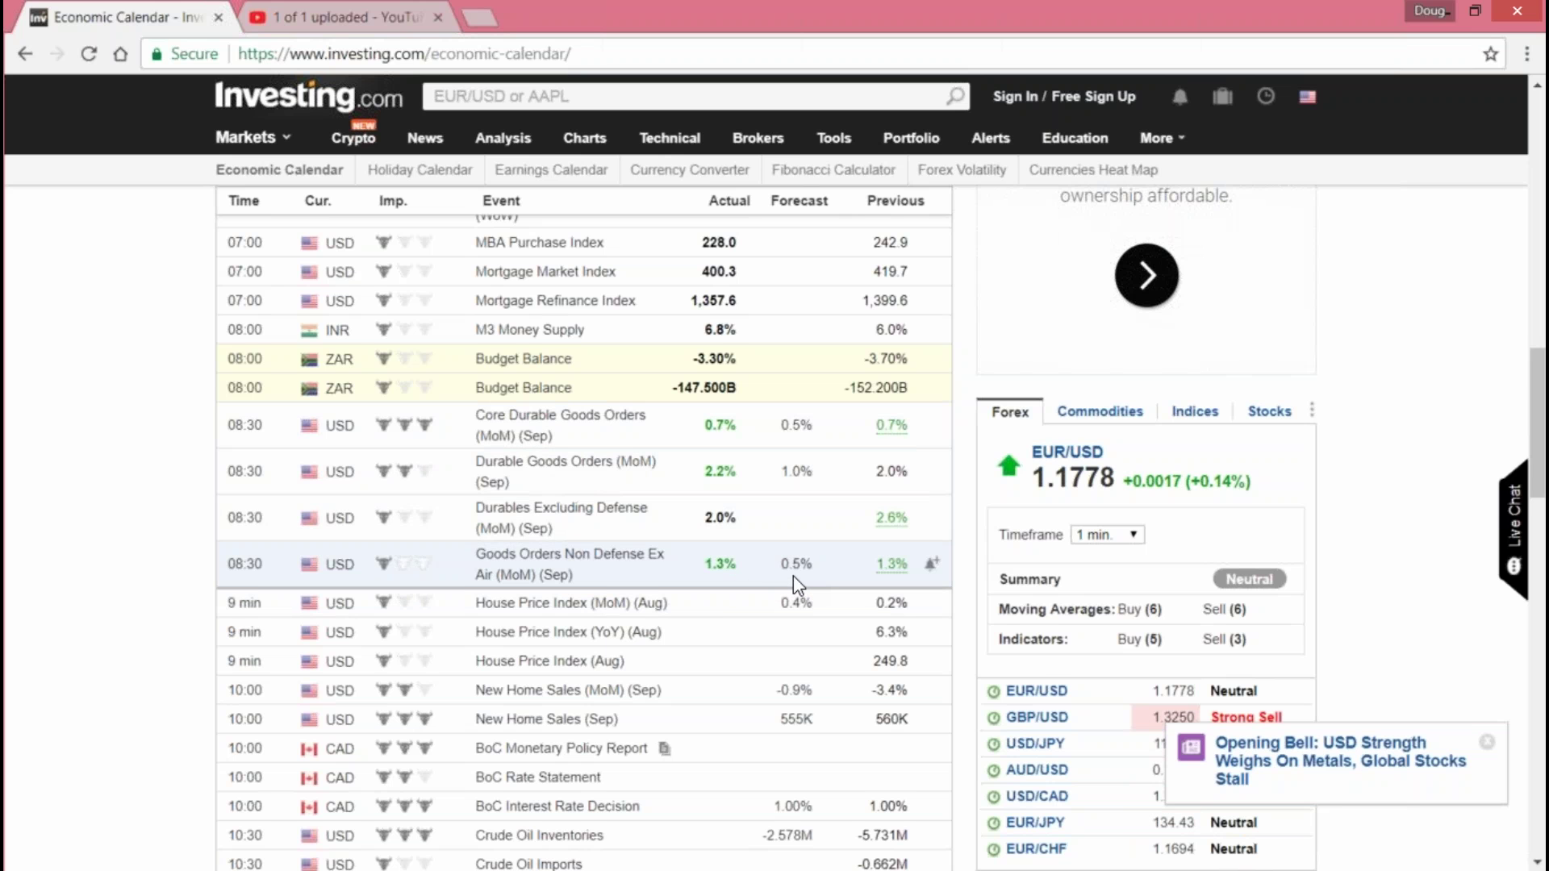
{"action": "scroll", "coordinate": [799, 586], "scroll_direction": "down", "scroll_amount": 3}
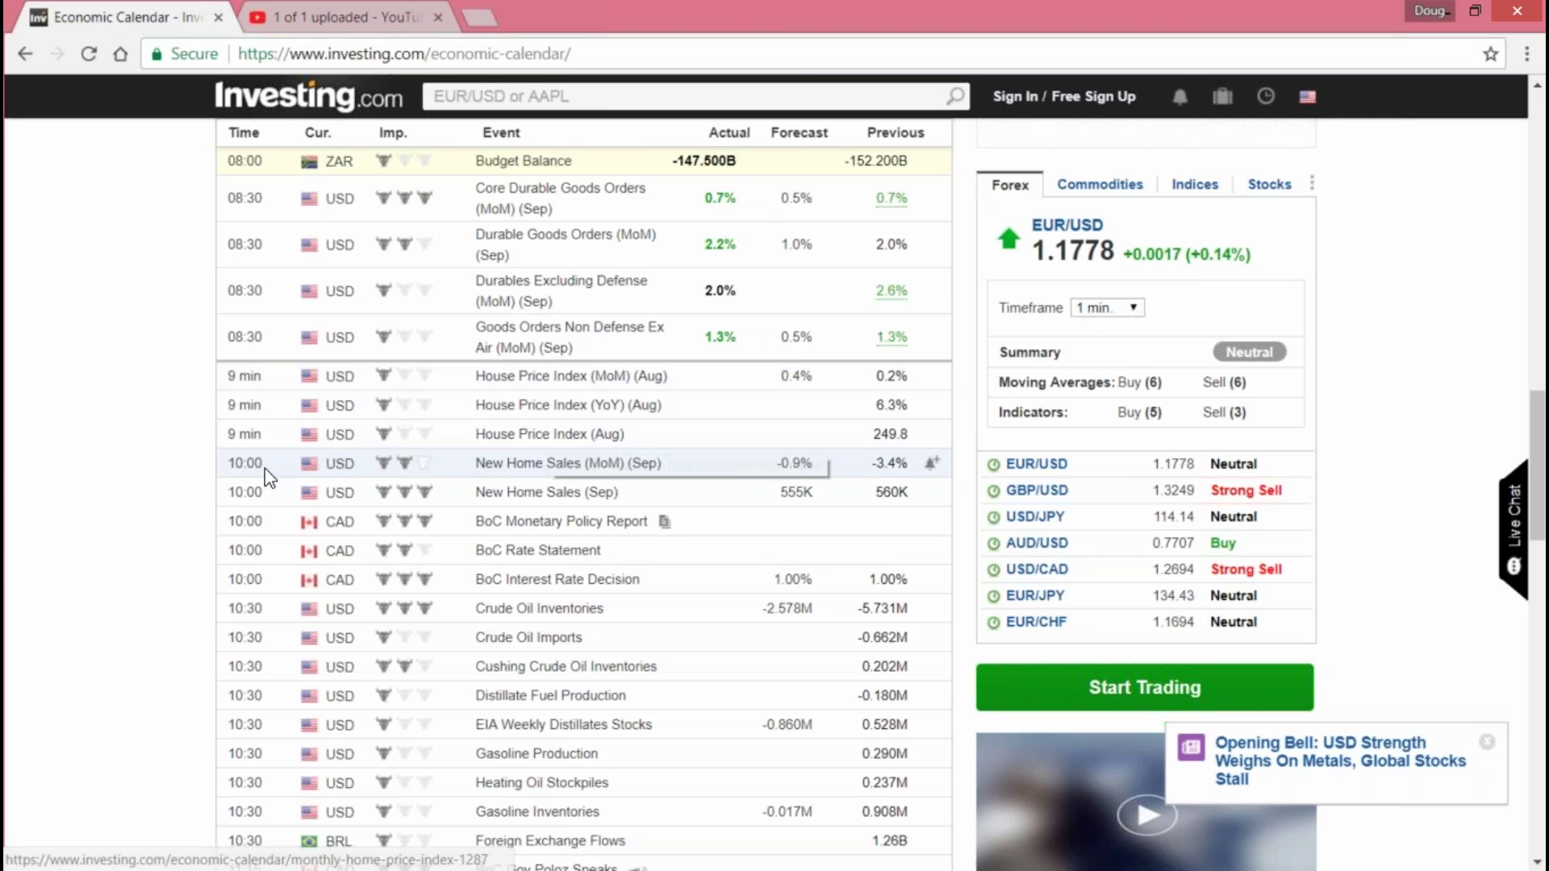
{"action": "mouse_move", "coordinate": [246, 494]}
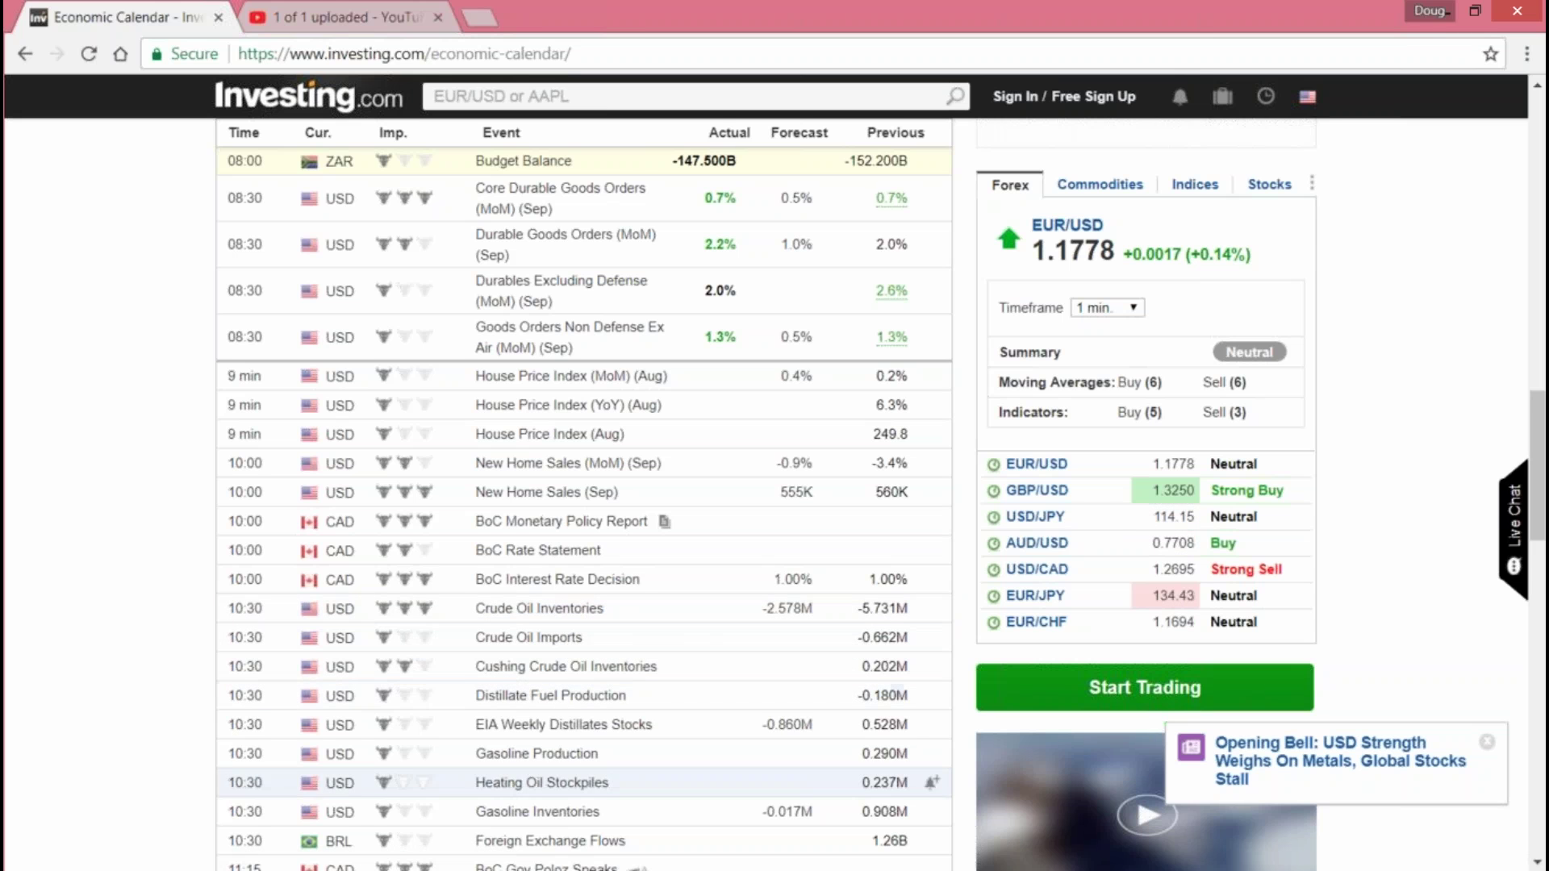
{"action": "scroll", "coordinate": [396, 717], "scroll_direction": "down", "scroll_amount": 3}
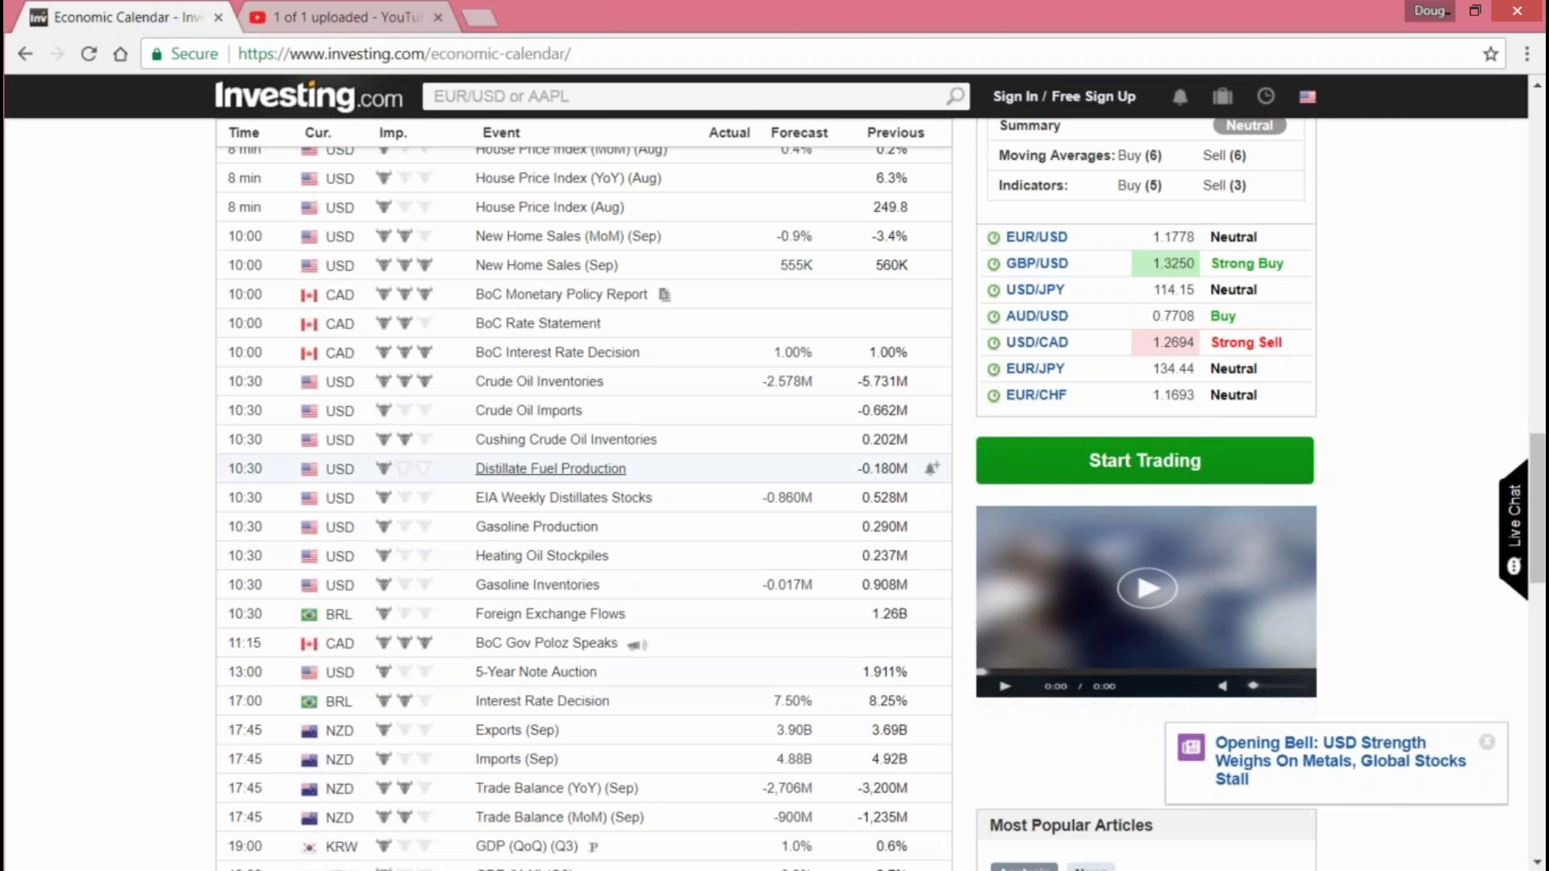
{"action": "scroll", "coordinate": [609, 484], "scroll_direction": "up", "scroll_amount": 5}
{"action": "scroll", "coordinate": [611, 466], "scroll_direction": "up", "scroll_amount": 3}
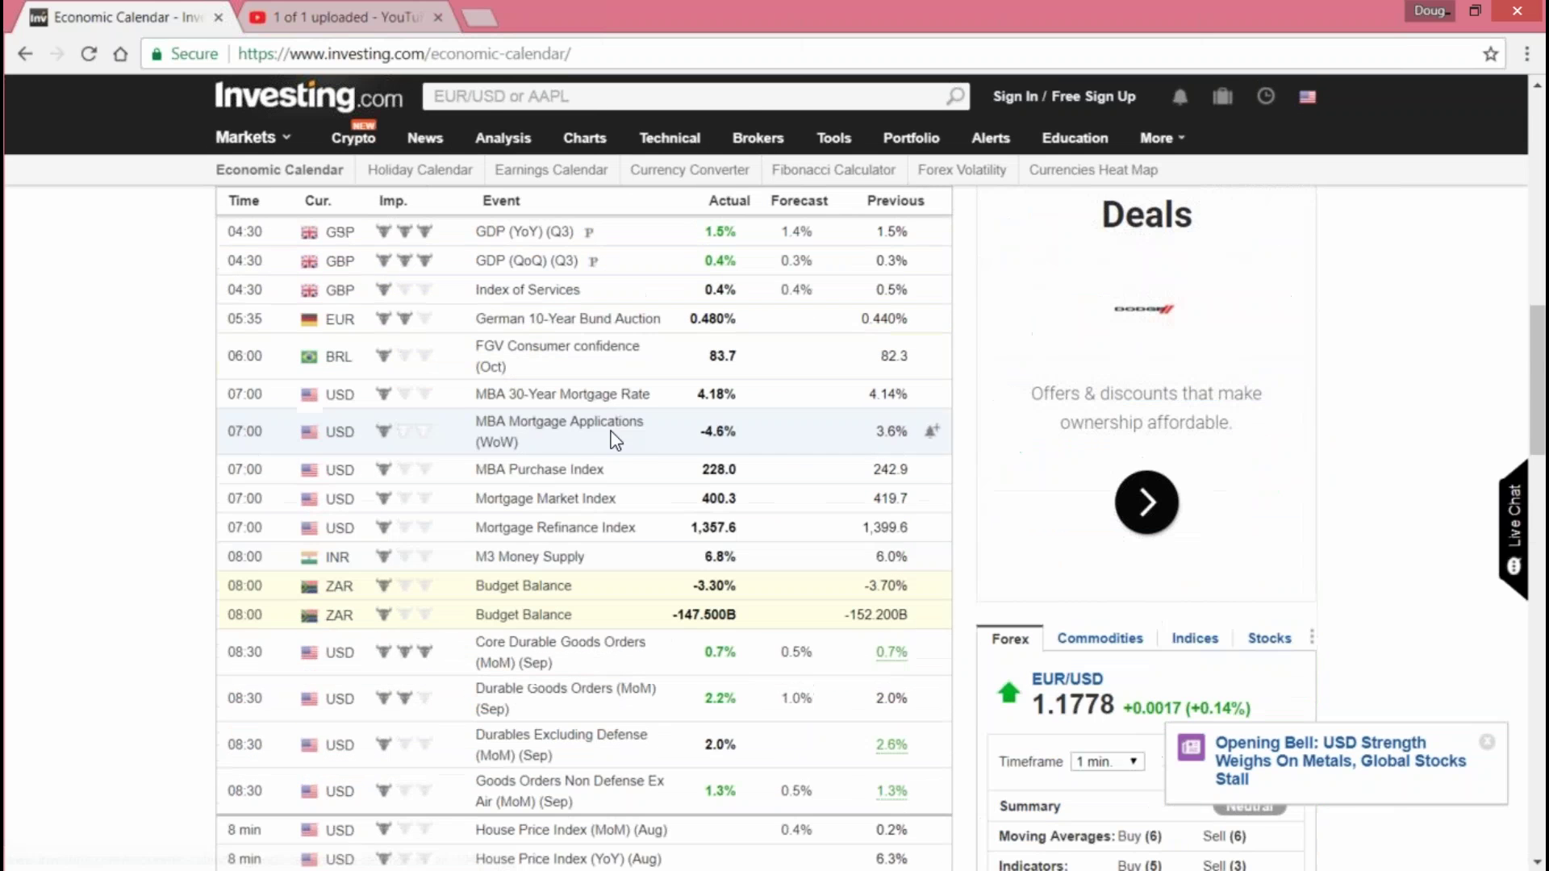
{"action": "left_click", "coordinate": [1452, 12]}
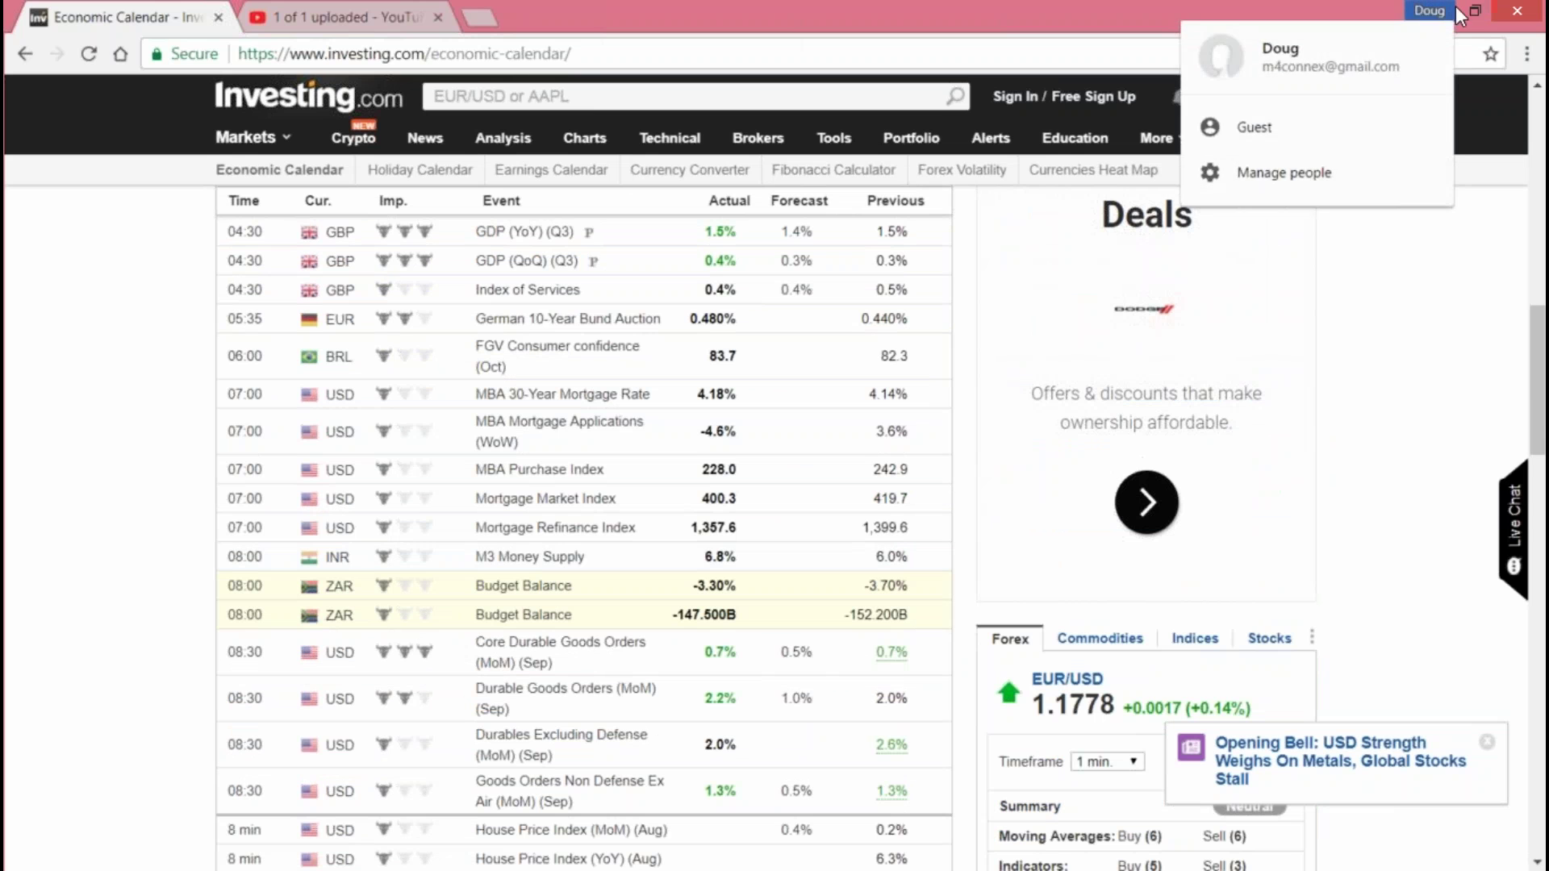
{"action": "left_click", "coordinate": [1434, 9]}
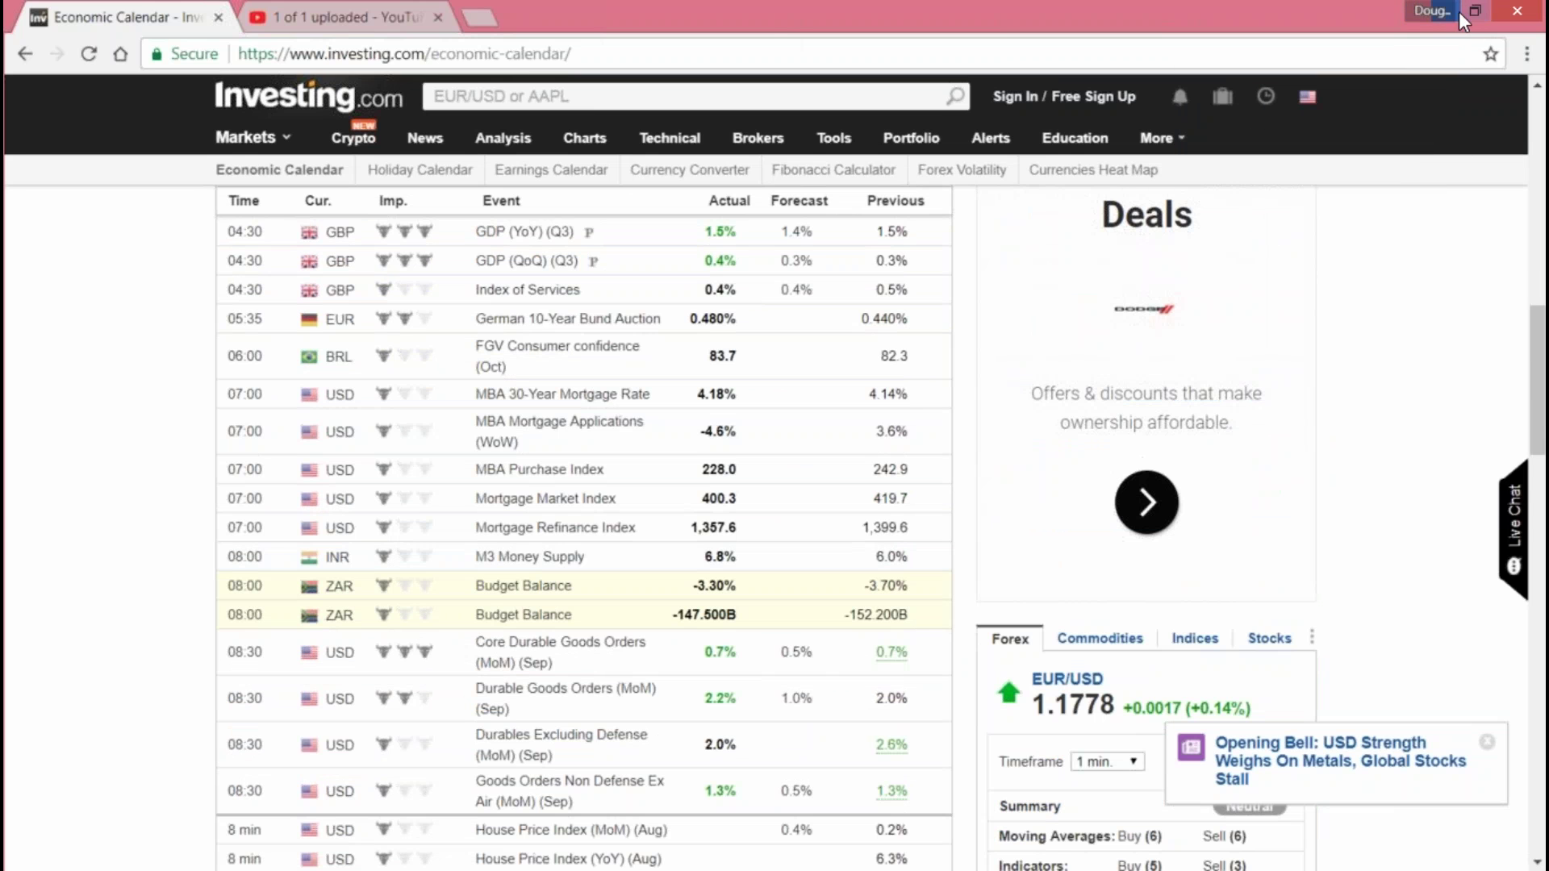
{"action": "left_click", "coordinate": [1462, 17]}
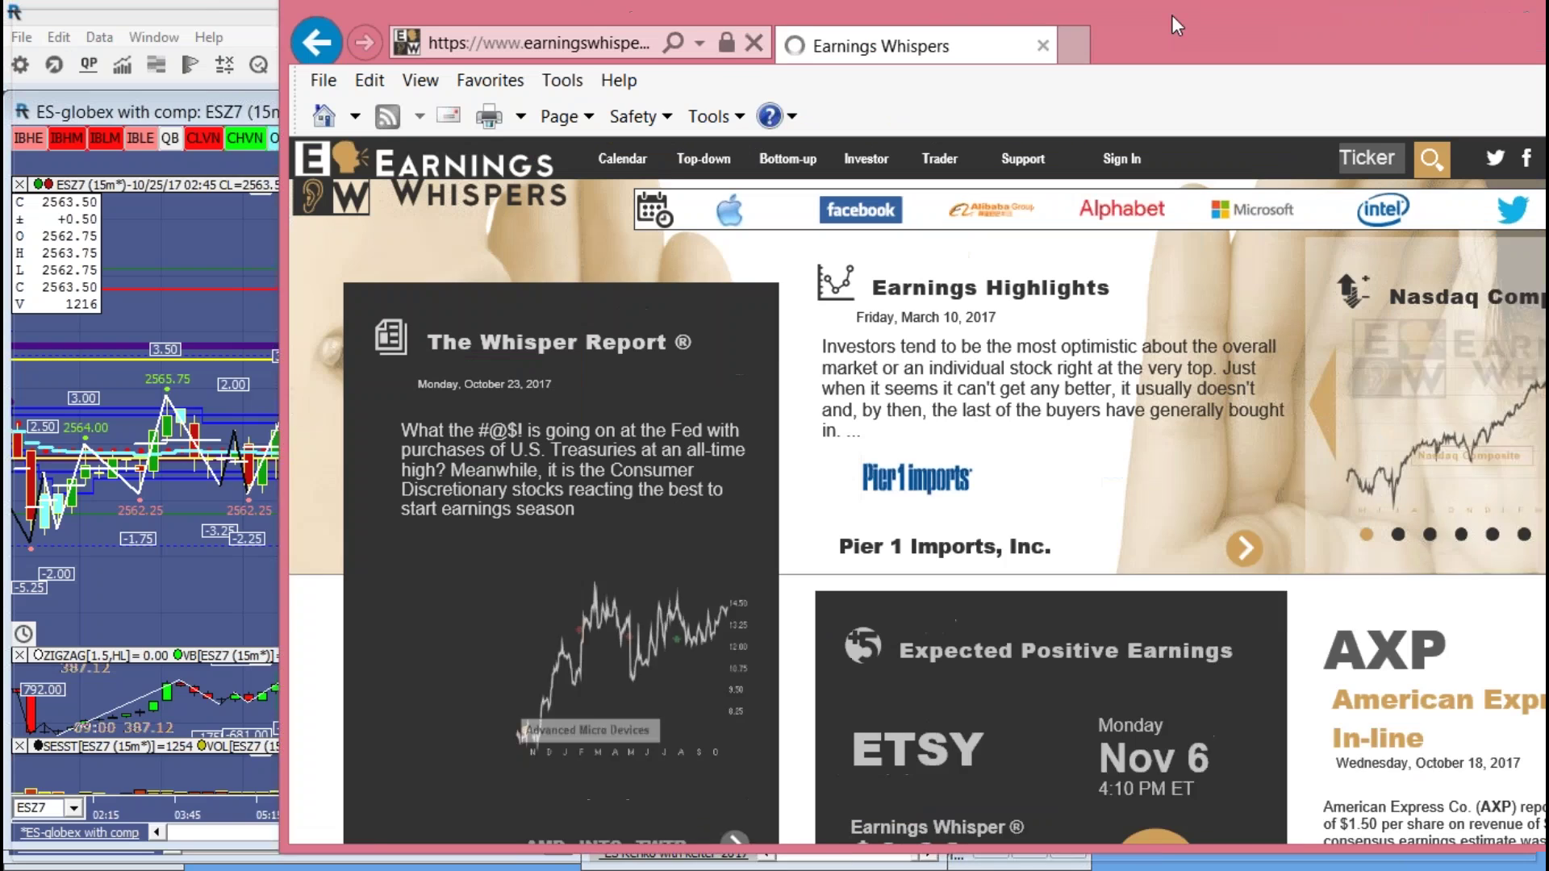
- Maximize the Earnings Whispers browser window and open the site's earnings calendar
{"action": "left_click_drag", "start_coordinate": [1172, 14], "coordinate": [966, 29]}
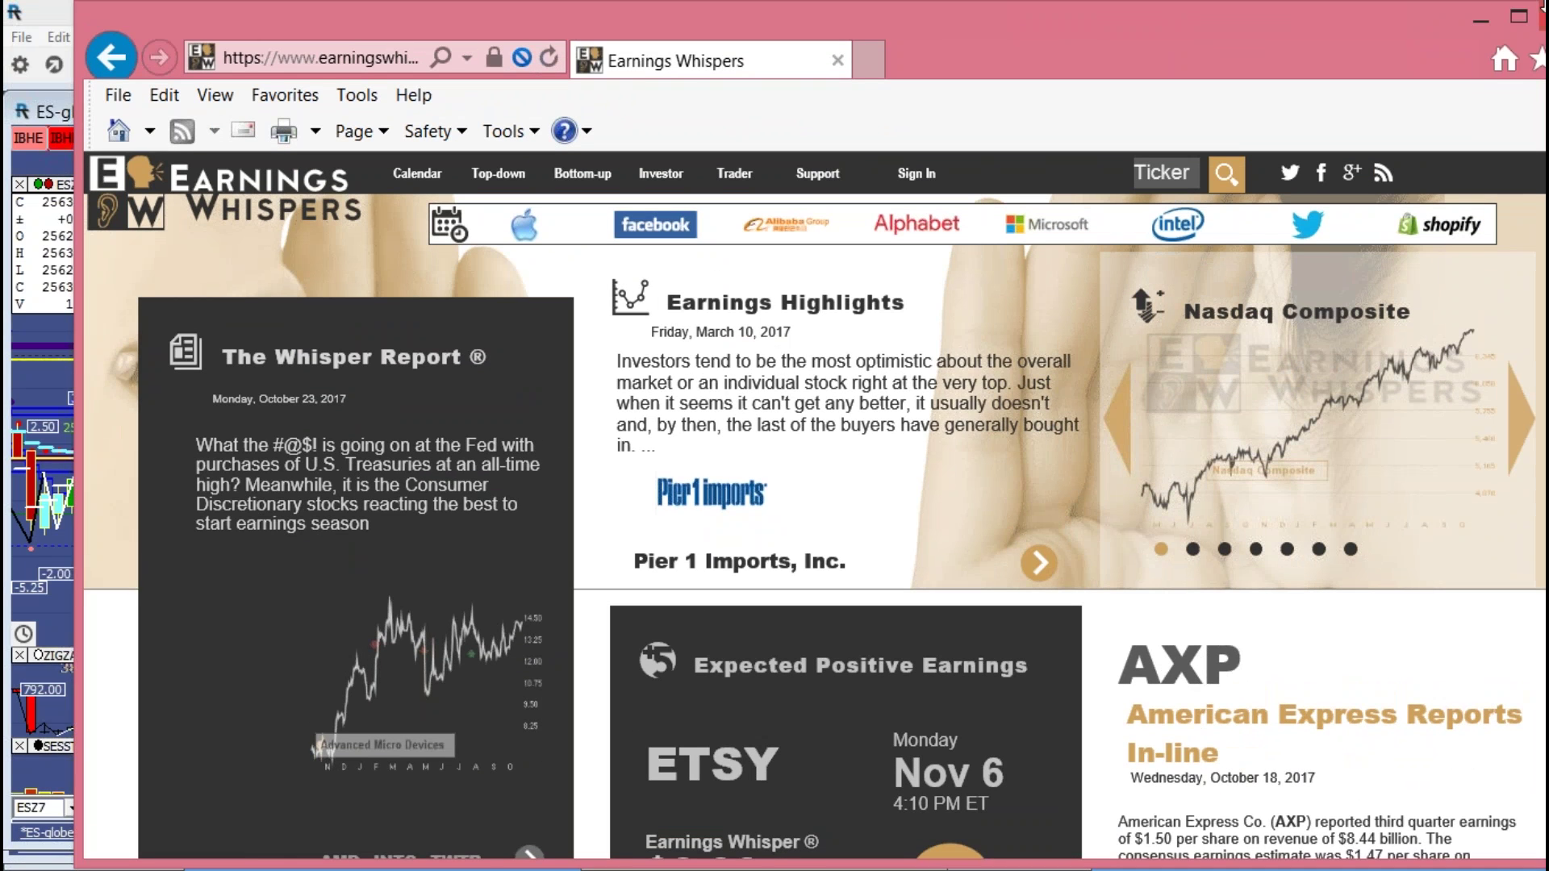
{"action": "left_click", "coordinate": [1517, 16]}
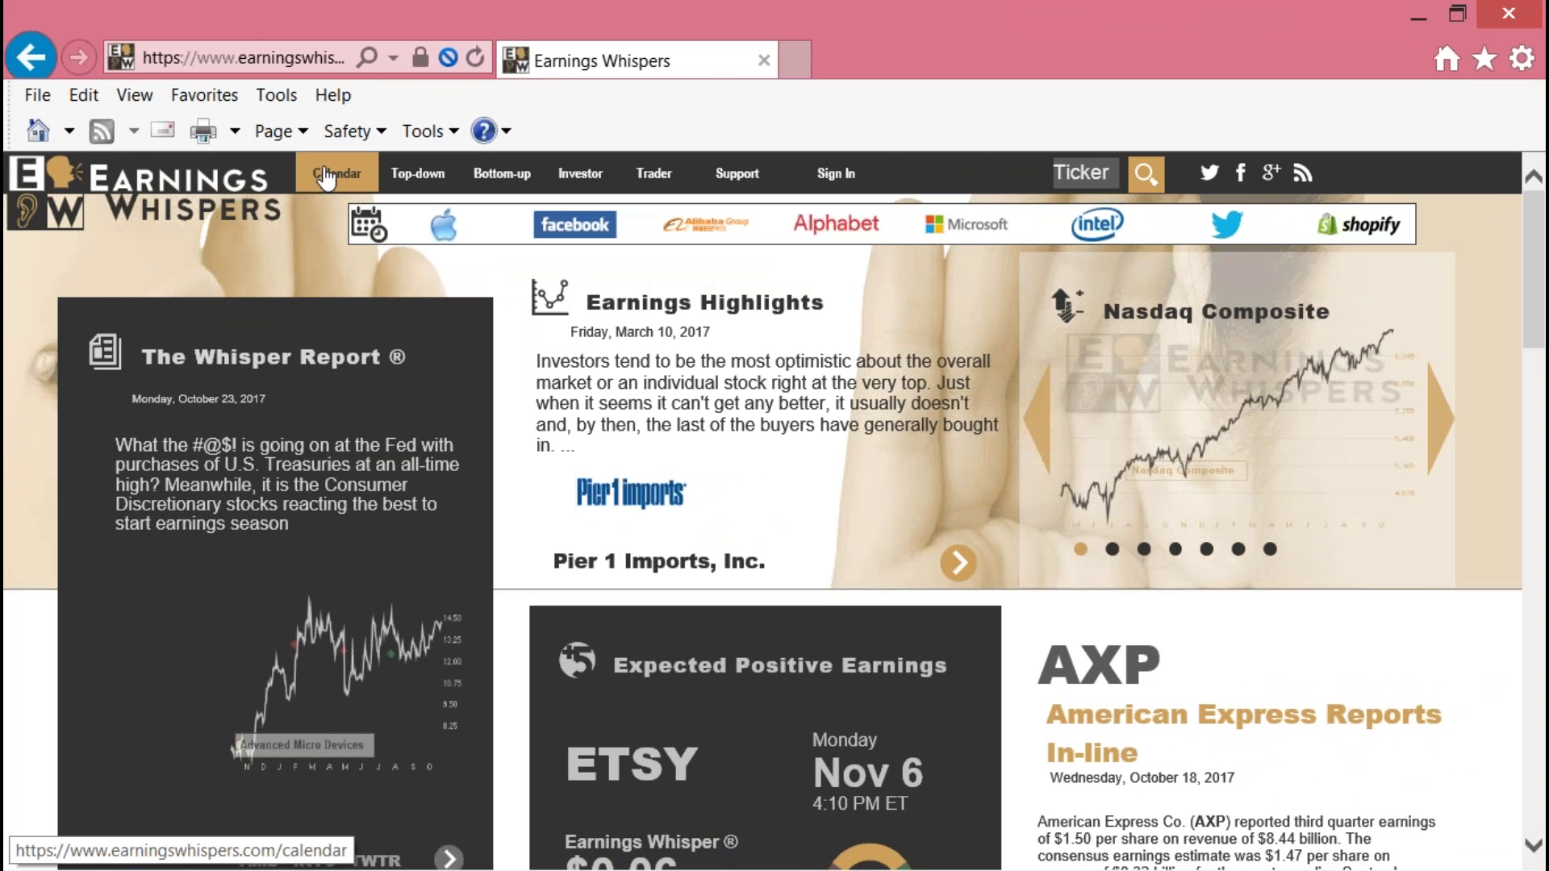
{"action": "left_click", "coordinate": [325, 178]}
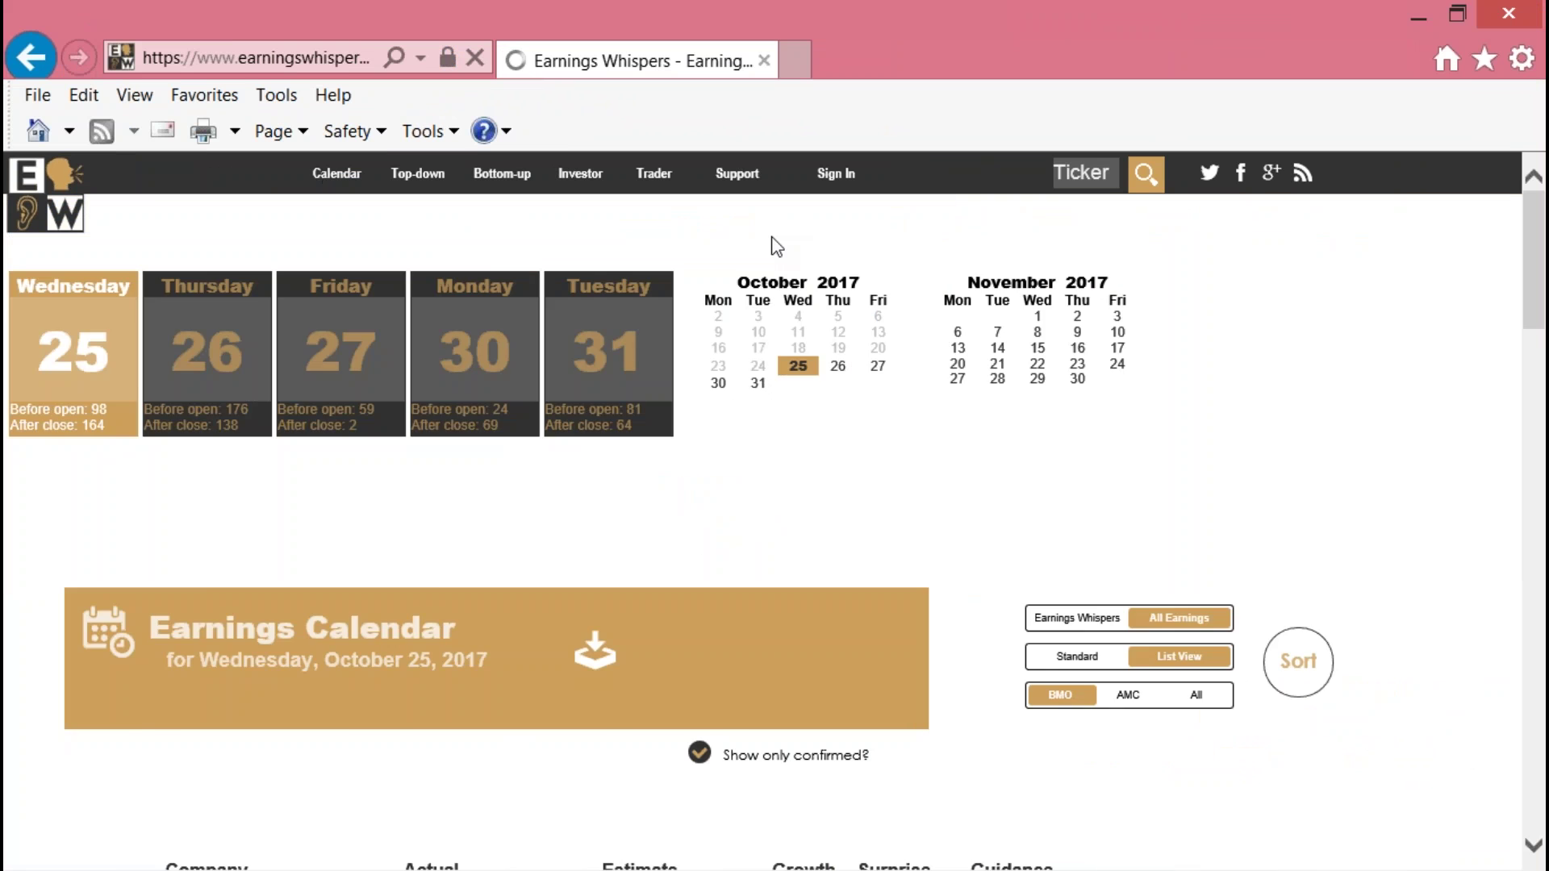
- Sort the before-market-open earnings for Wednesday, October 25, 2017 by sales and review the reporting companies
{"action": "scroll", "coordinate": [776, 248], "scroll_direction": "down", "scroll_amount": 4}
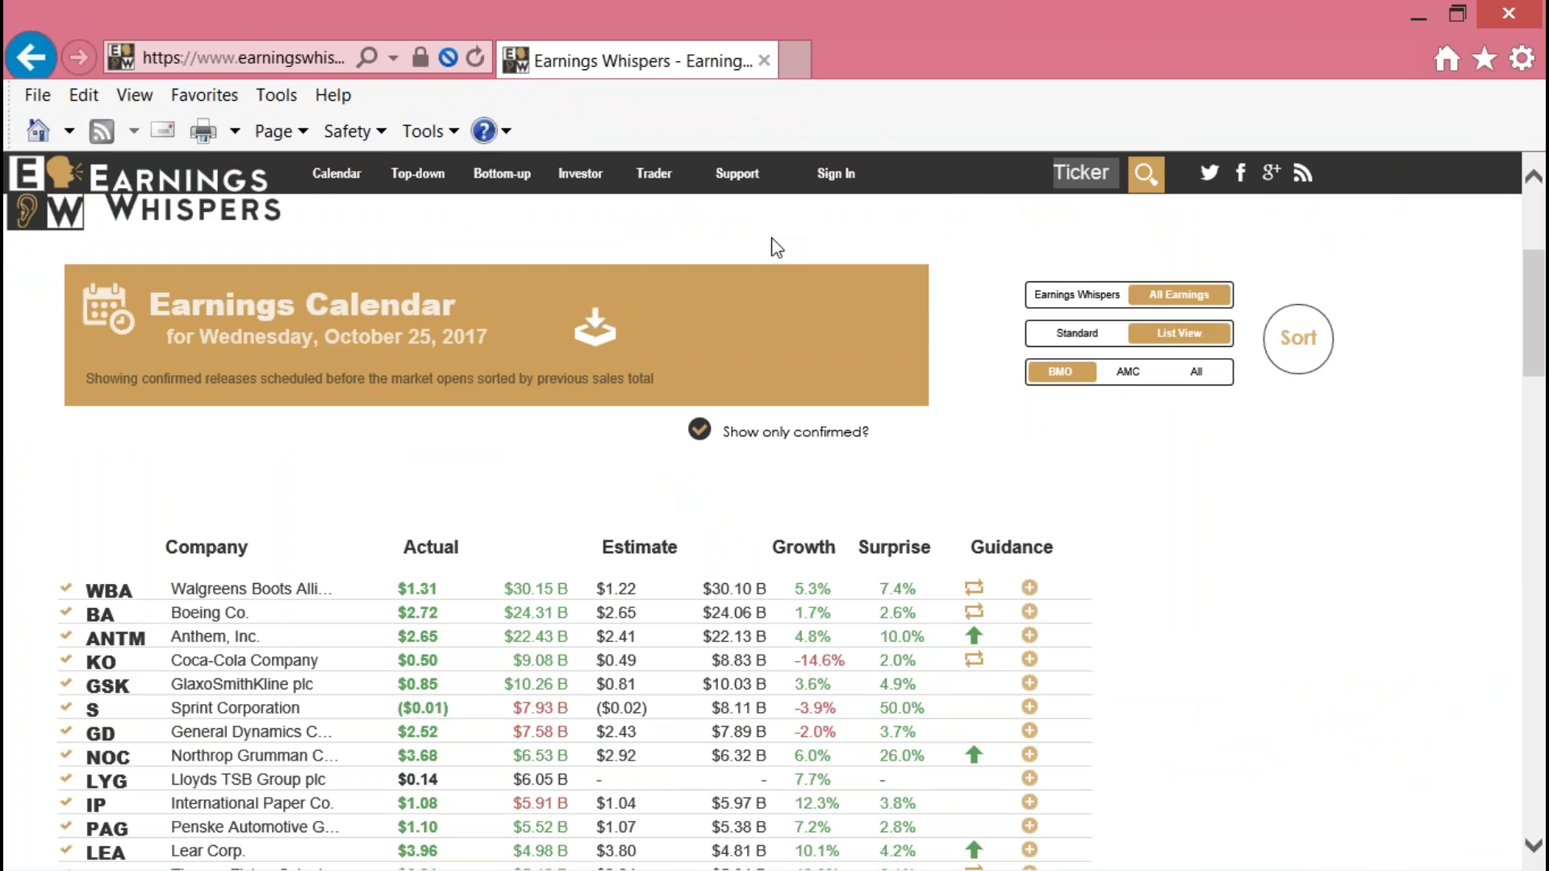
{"action": "scroll", "coordinate": [720, 439], "scroll_direction": "down", "scroll_amount": 1}
{"action": "mouse_move", "coordinate": [1295, 230]}
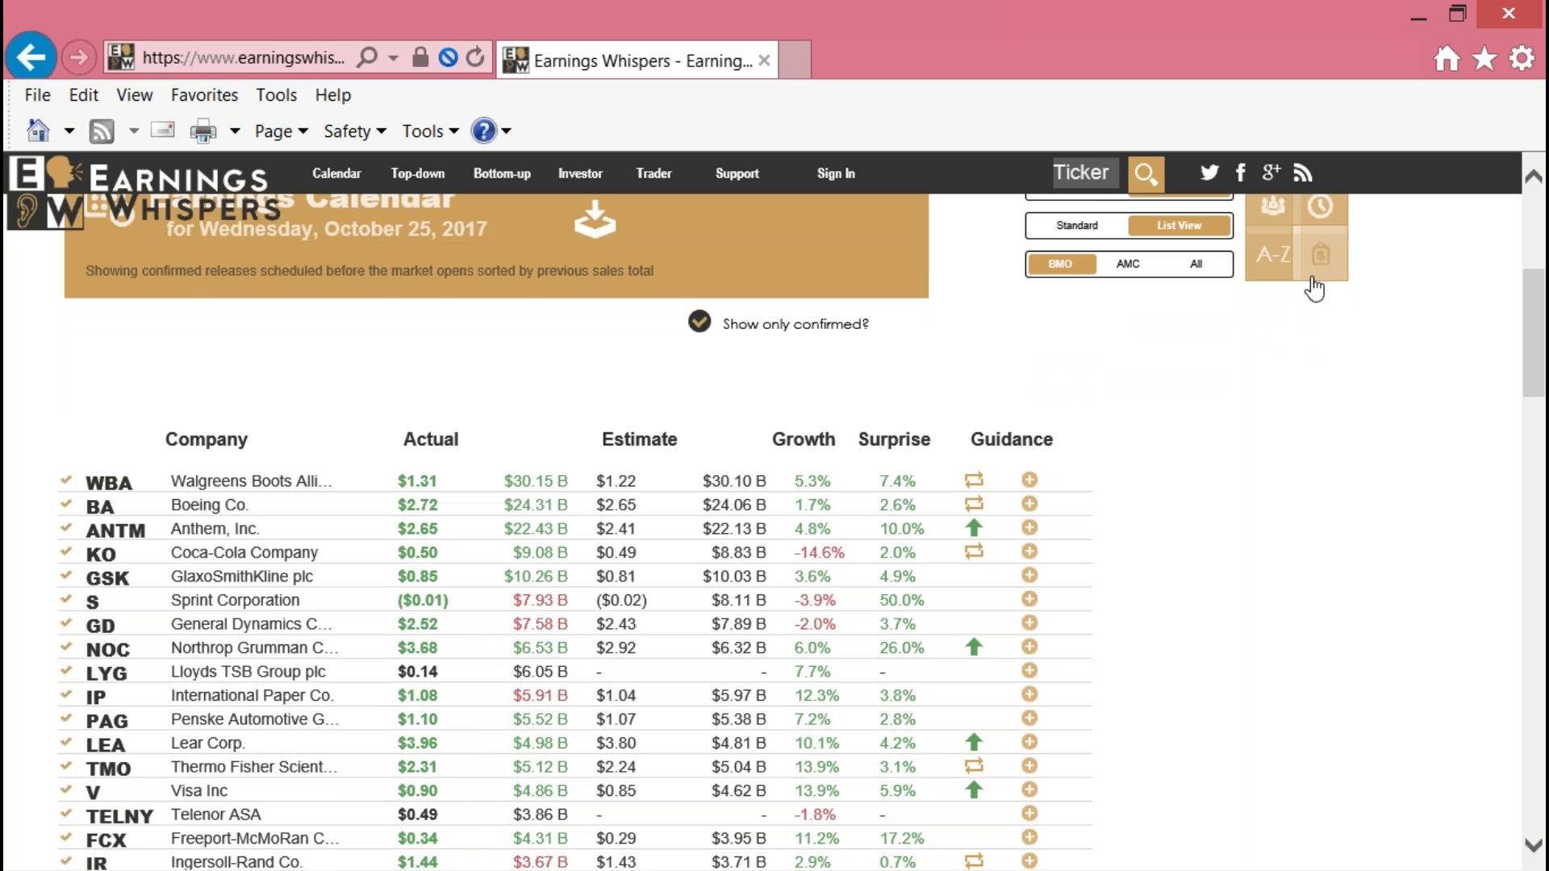
{"action": "left_click", "coordinate": [1327, 263]}
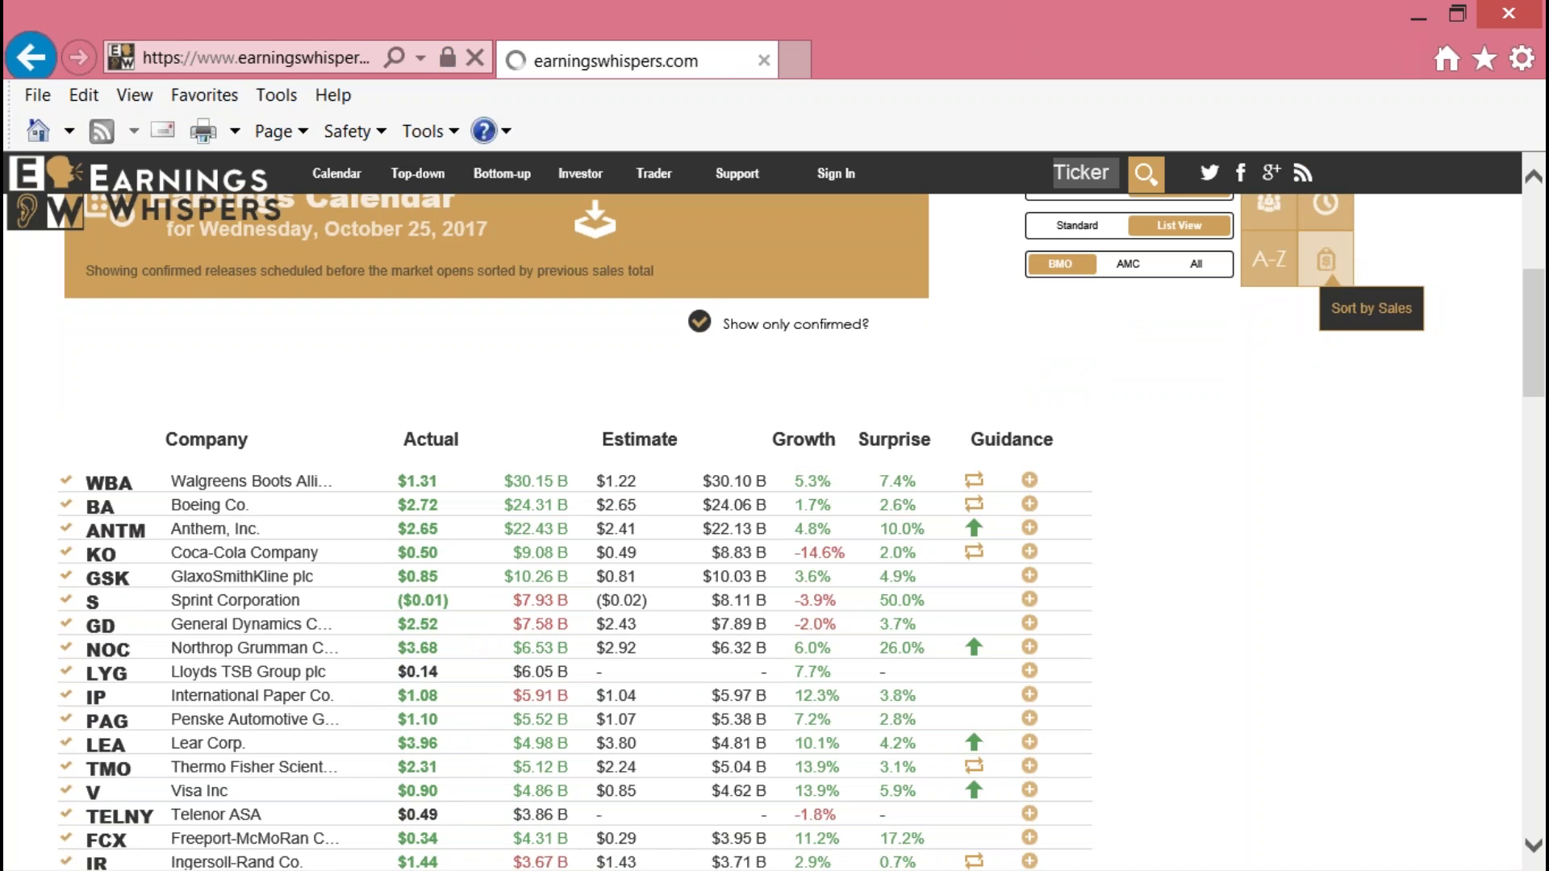
{"action": "scroll", "coordinate": [1081, 398], "scroll_direction": "down", "scroll_amount": 5}
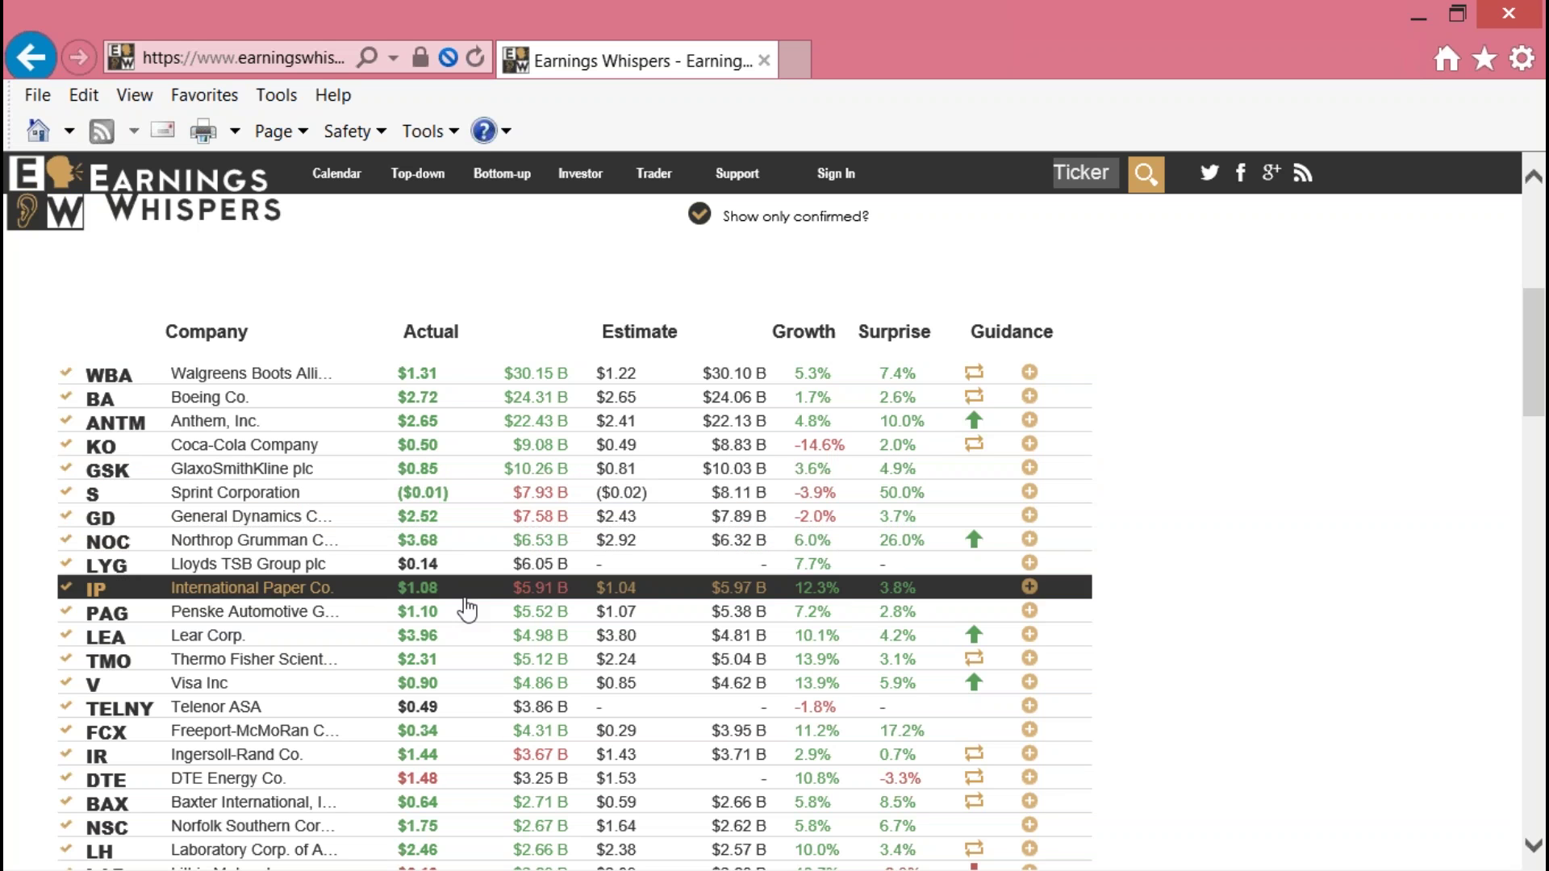
{"action": "scroll", "coordinate": [480, 597], "scroll_direction": "down", "scroll_amount": 3}
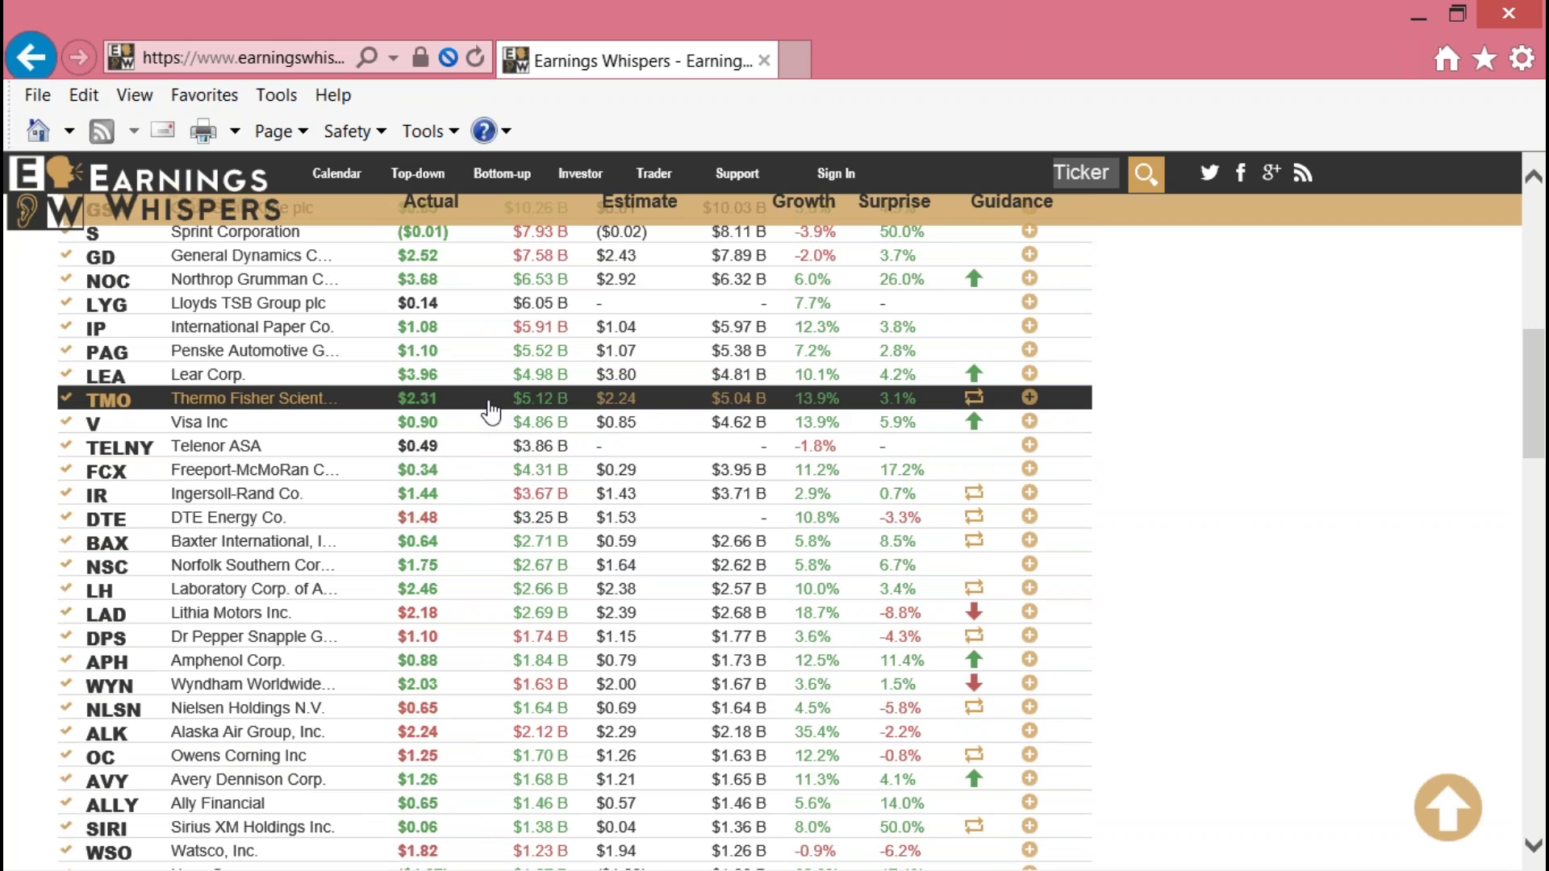
{"action": "scroll", "coordinate": [500, 541], "scroll_direction": "up", "scroll_amount": 5}
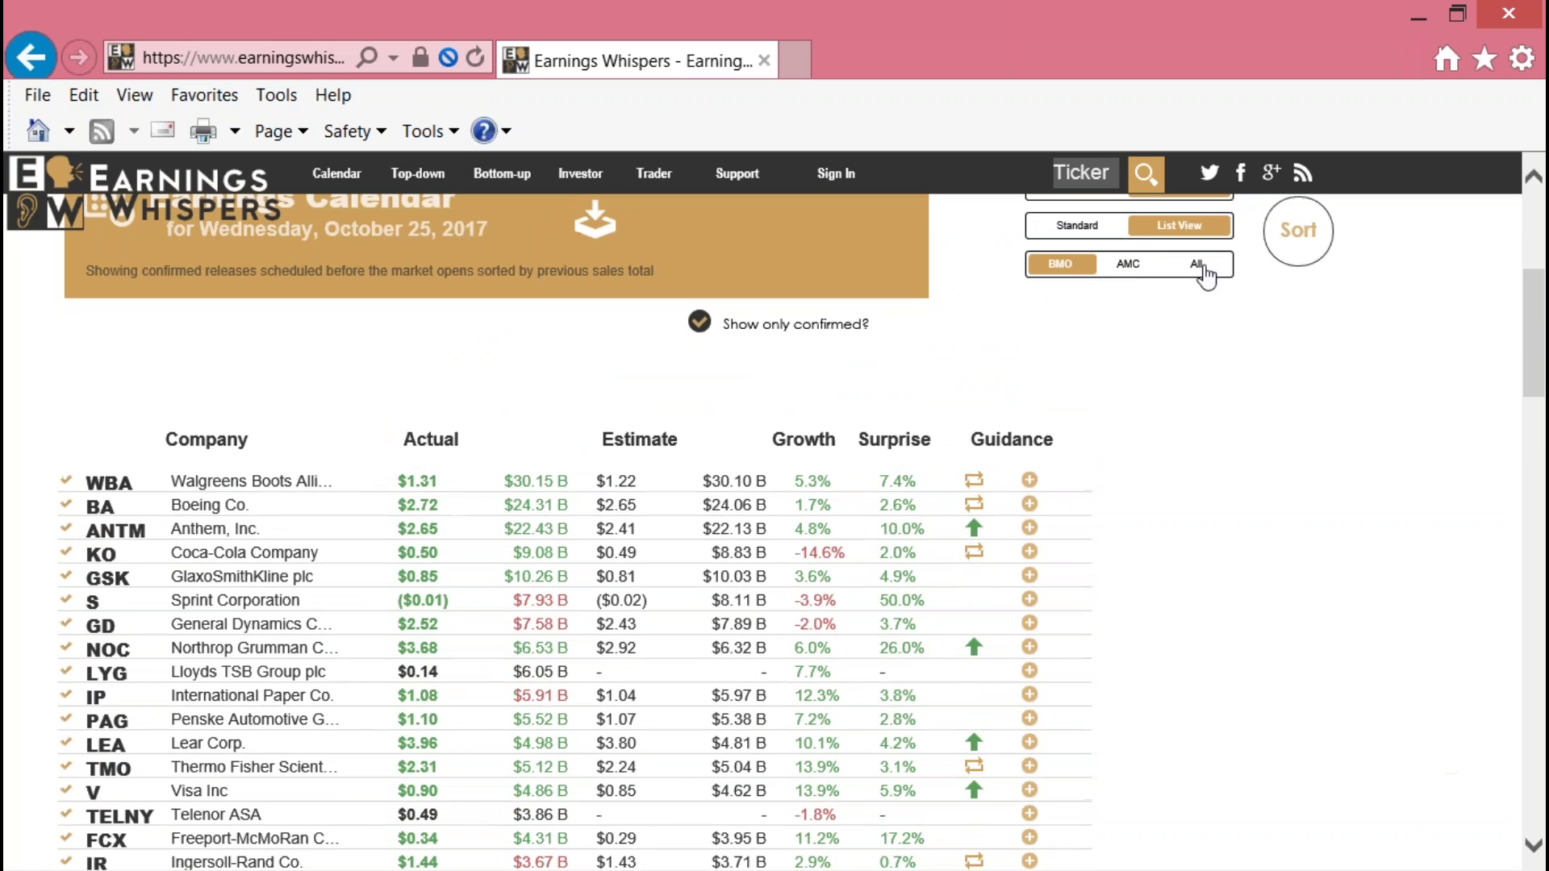
- Sort the earnings calendar by popularity and show the after-market-close (AMC) releases
{"action": "left_click", "coordinate": [1124, 270]}
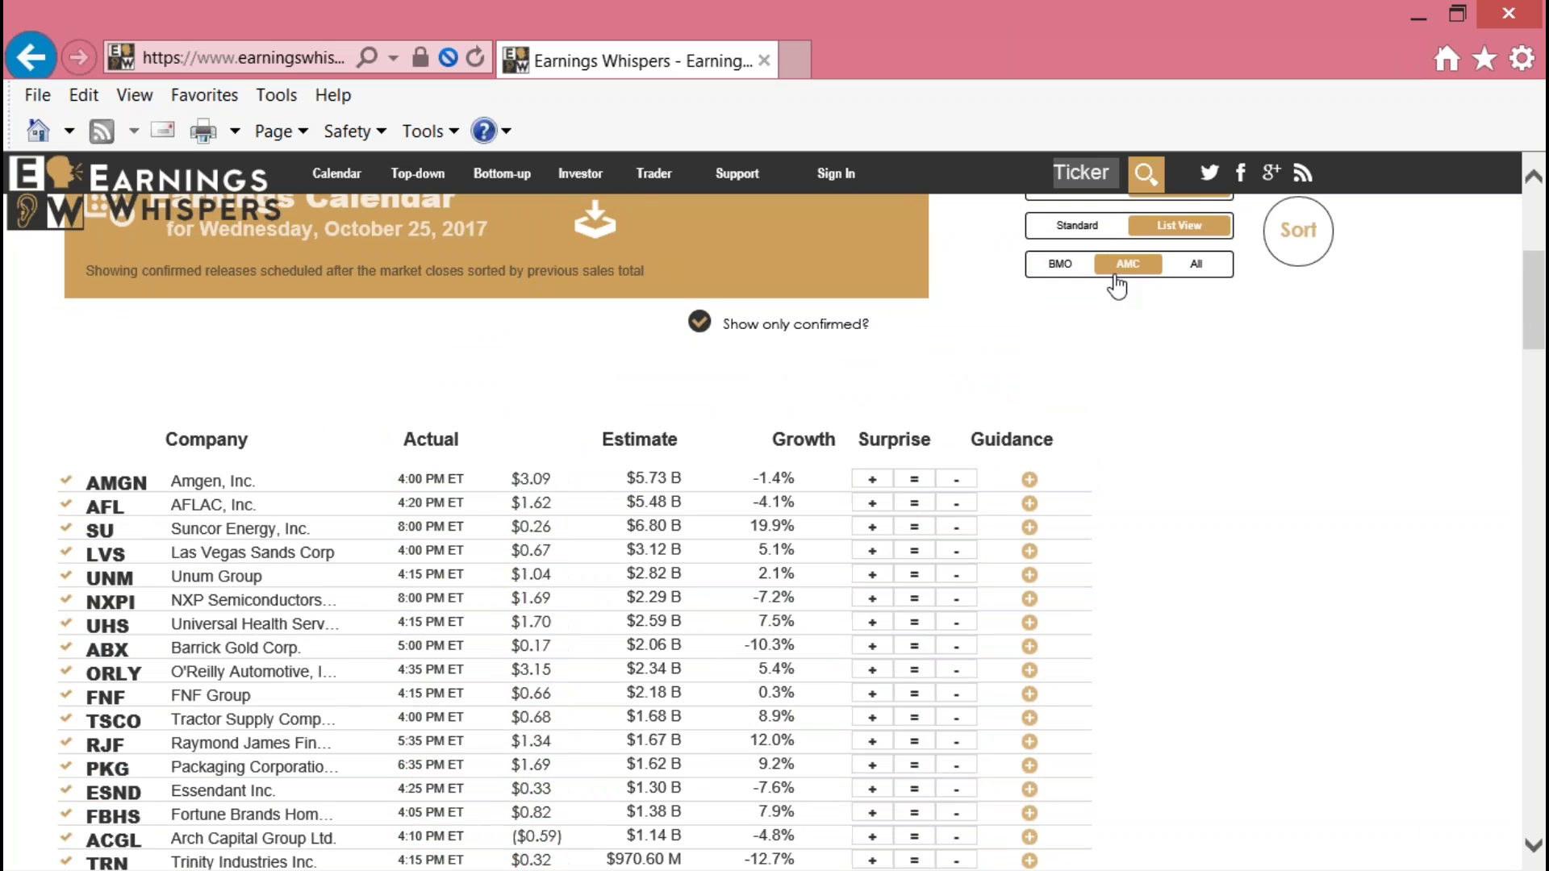
{"action": "scroll", "coordinate": [242, 440], "scroll_direction": "down", "scroll_amount": 2}
{"action": "scroll", "coordinate": [1362, 290], "scroll_direction": "up", "scroll_amount": 3}
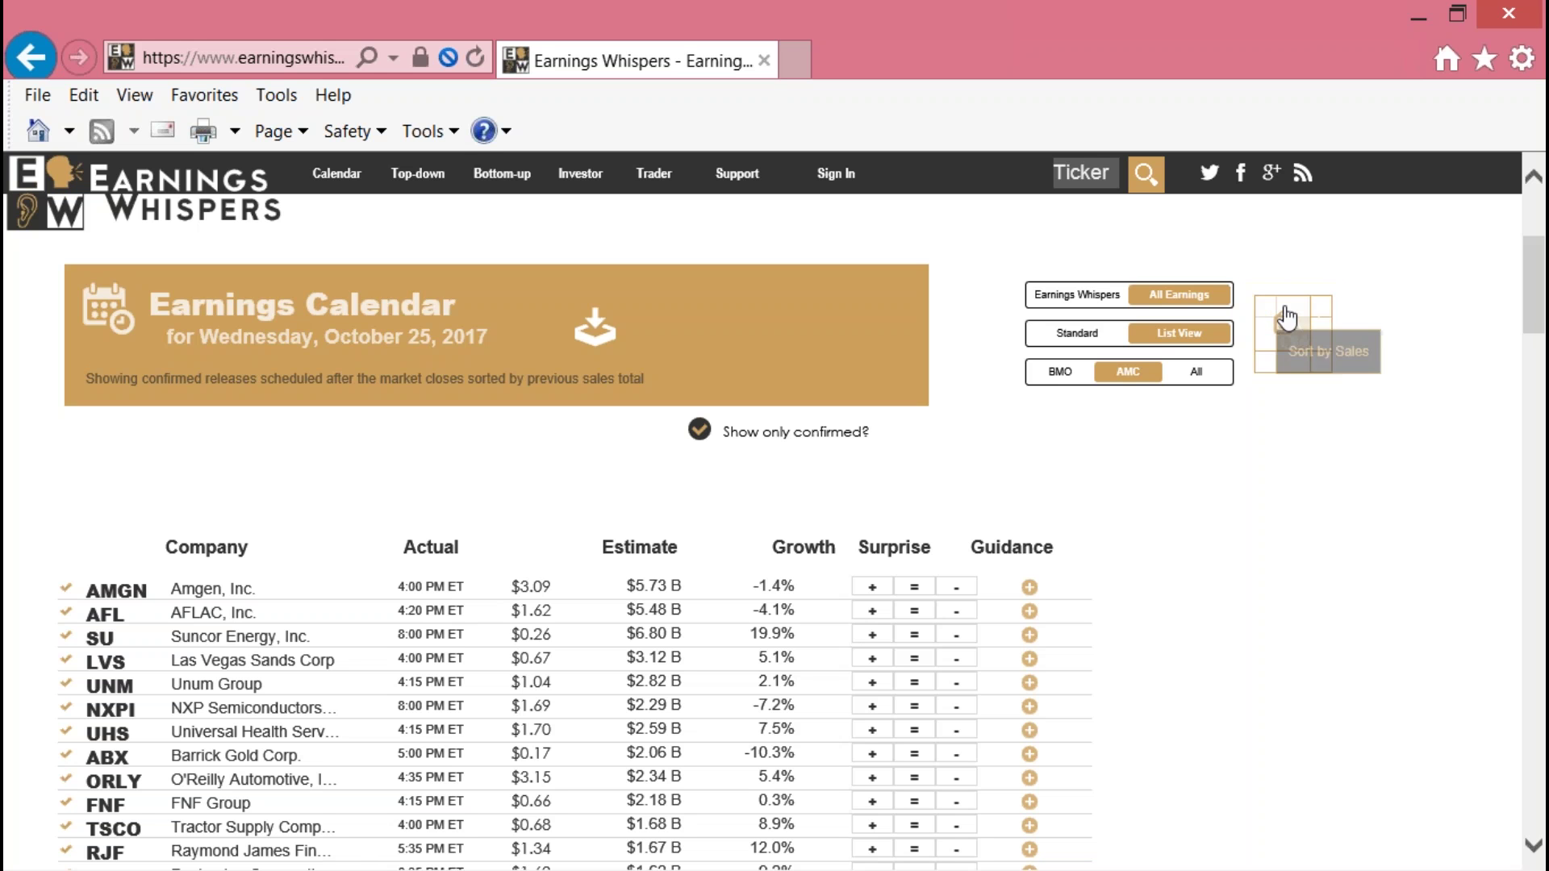
{"action": "left_click", "coordinate": [1269, 314]}
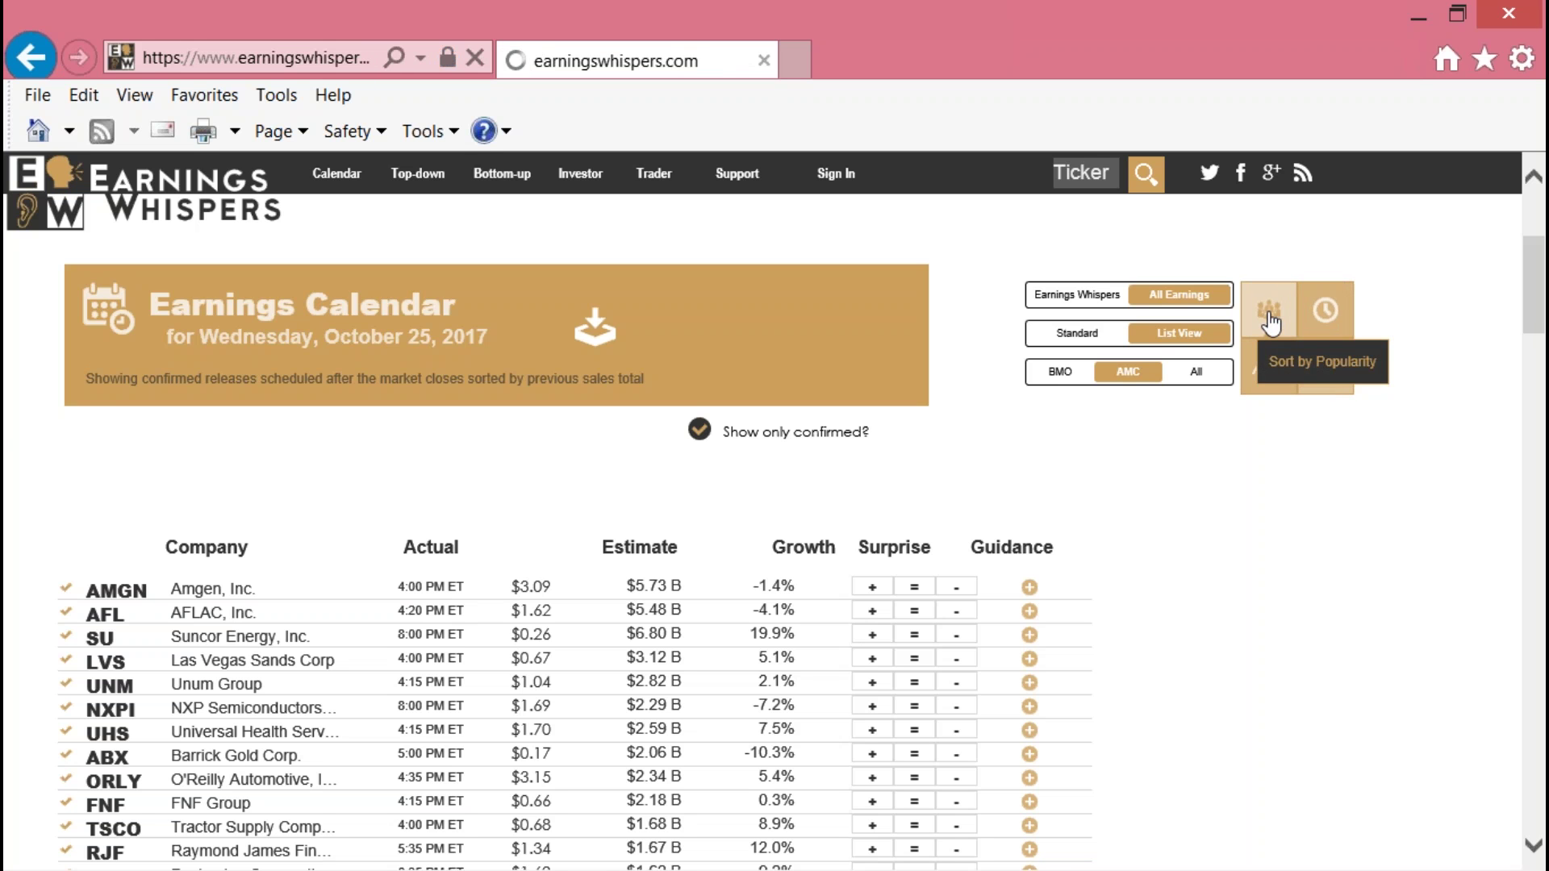
{"action": "scroll", "coordinate": [1155, 409], "scroll_direction": "down", "scroll_amount": 4}
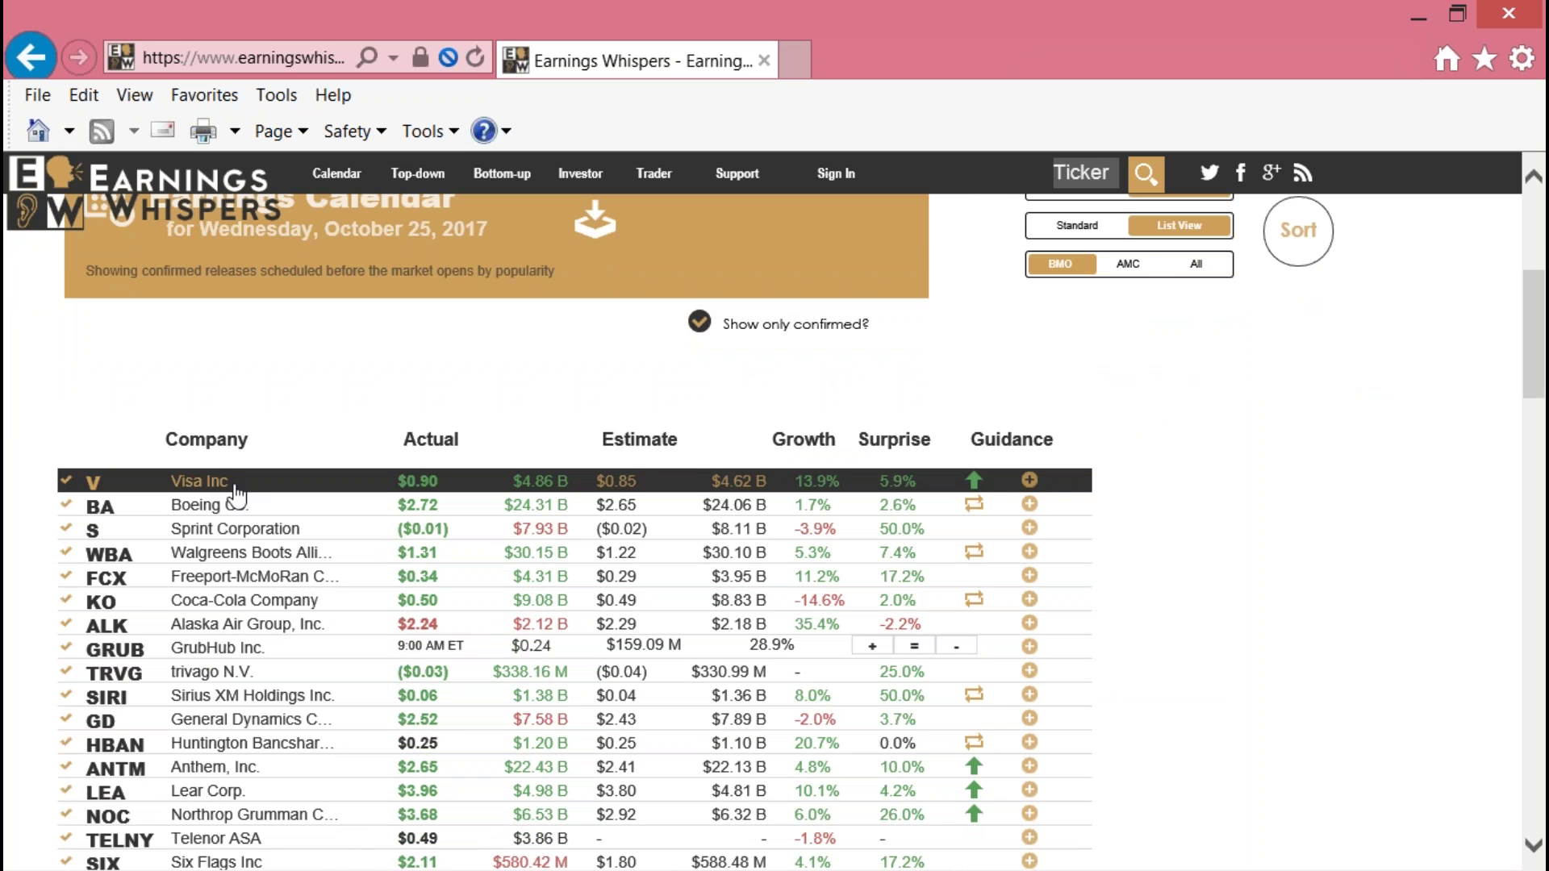
{"action": "left_click", "coordinate": [1128, 263]}
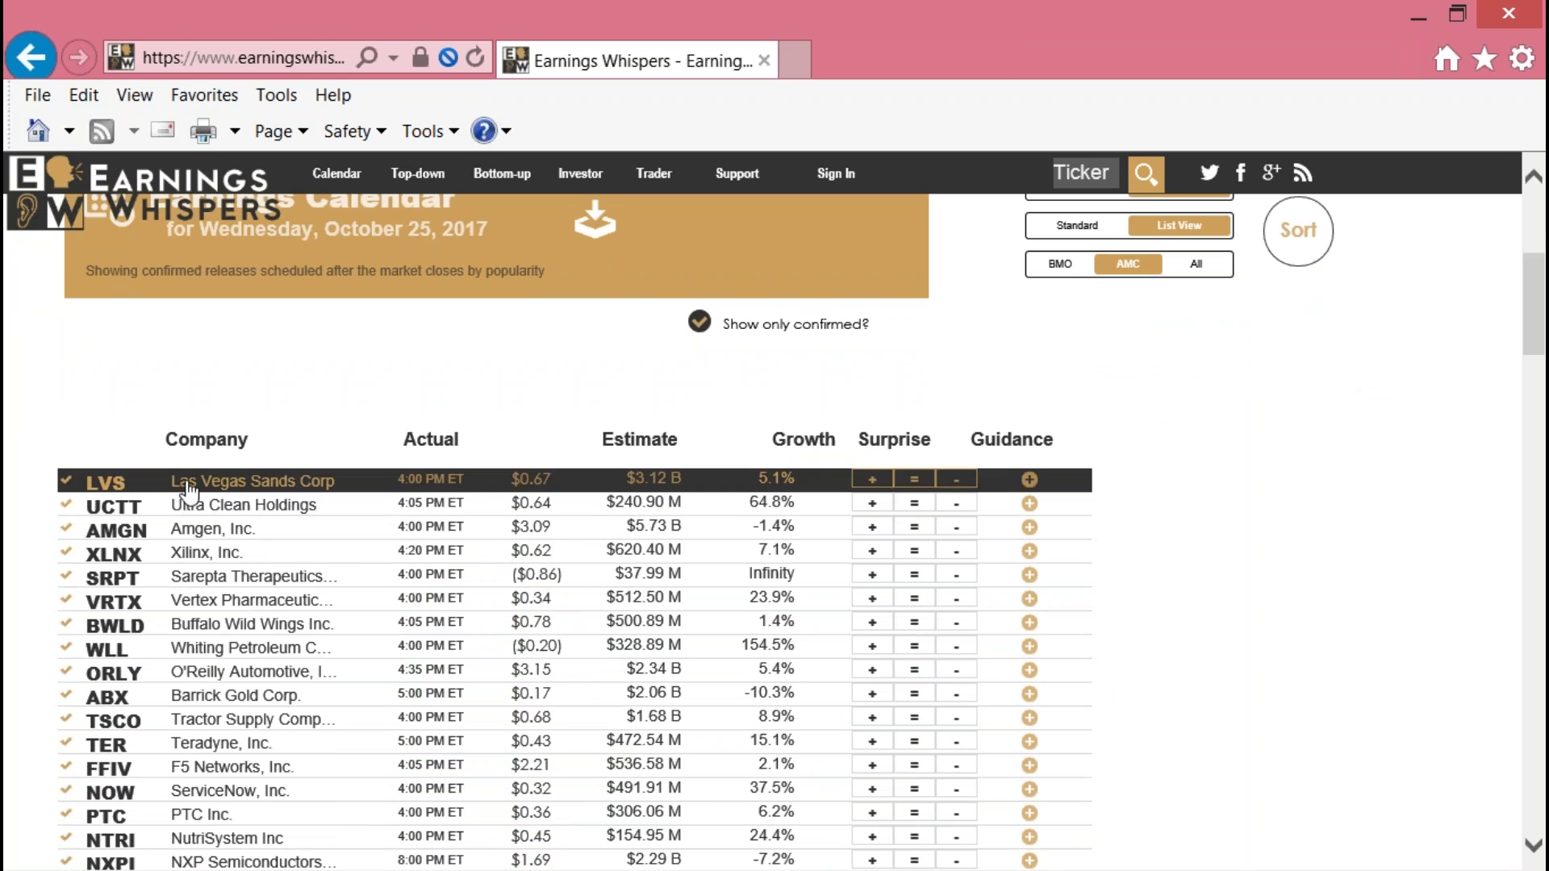
- Look through the companies reporting after the close in order of popularity, then minimize the browser
{"action": "scroll", "coordinate": [234, 476], "scroll_direction": "down", "scroll_amount": 1}
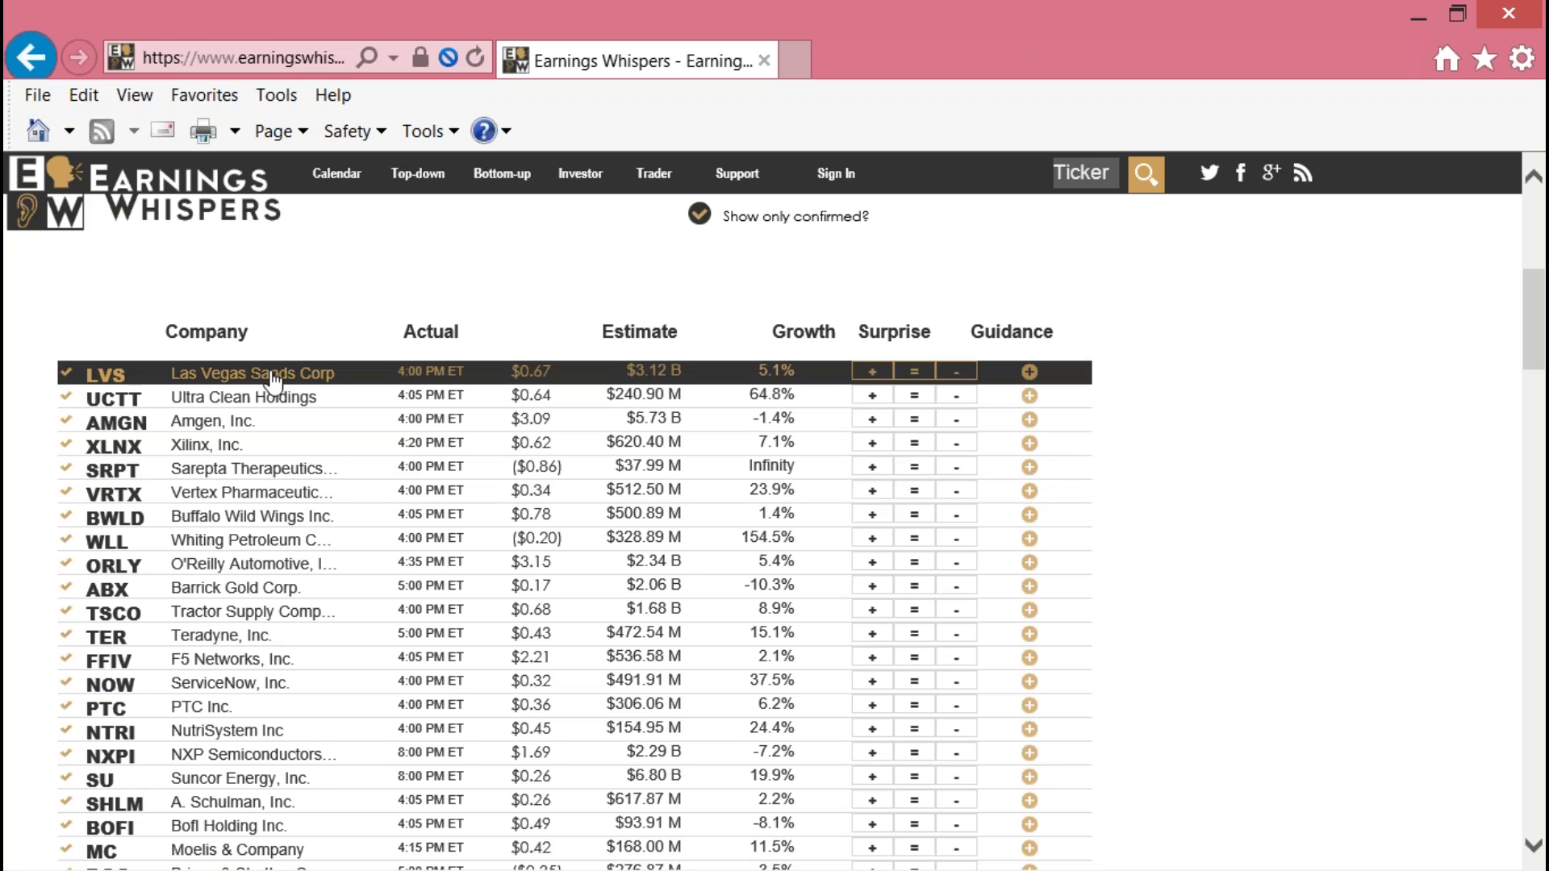
{"action": "scroll", "coordinate": [339, 488], "scroll_direction": "down", "scroll_amount": 3}
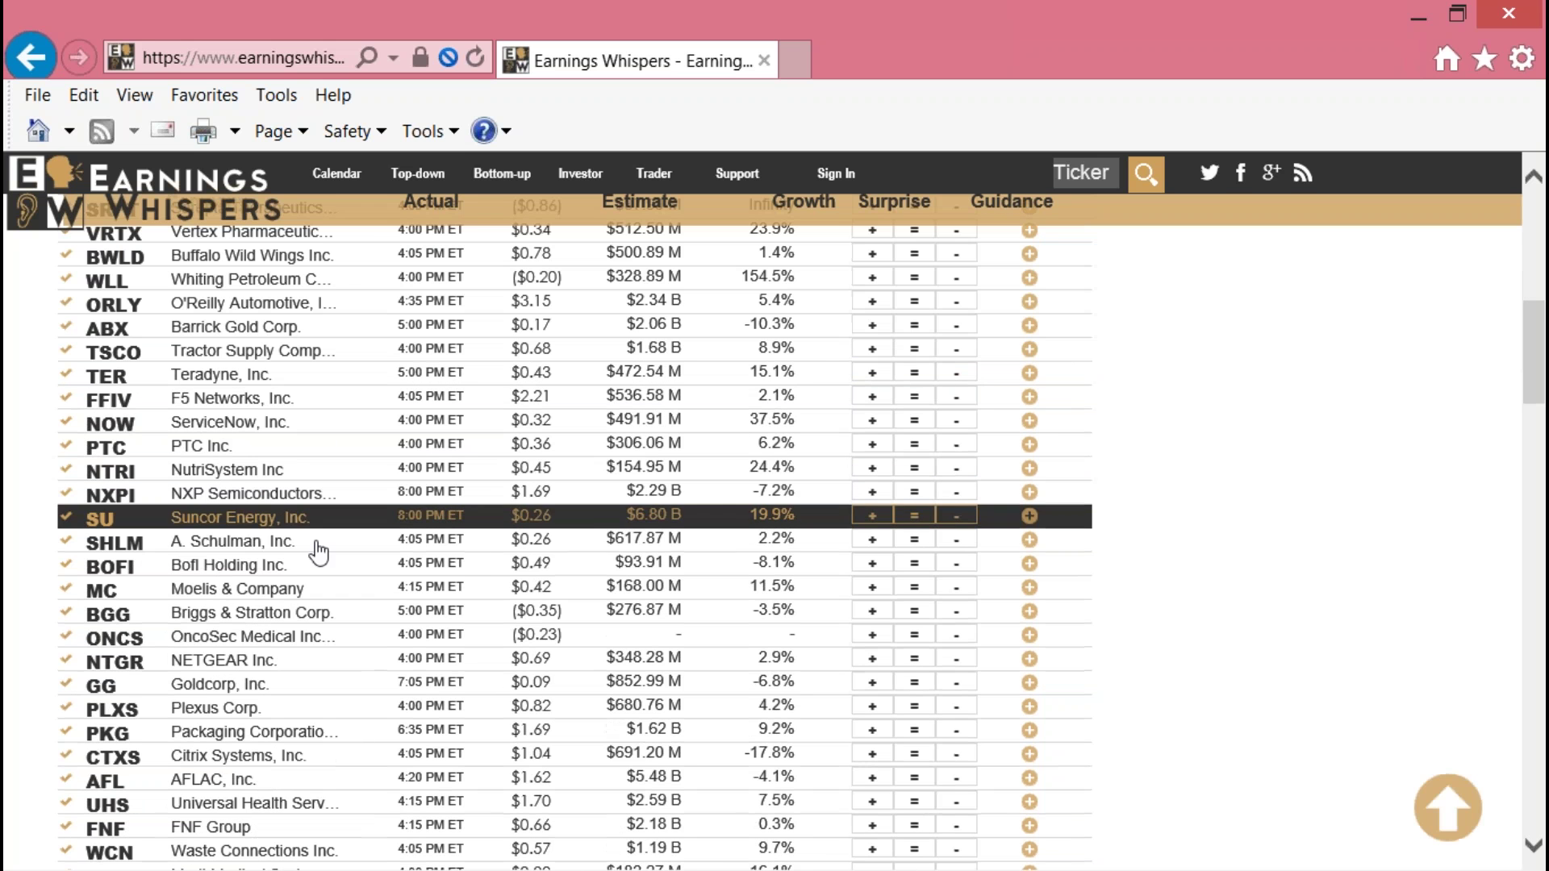
{"action": "scroll", "coordinate": [306, 634], "scroll_direction": "down", "scroll_amount": 1}
{"action": "scroll", "coordinate": [574, 532], "scroll_direction": "down", "scroll_amount": 1}
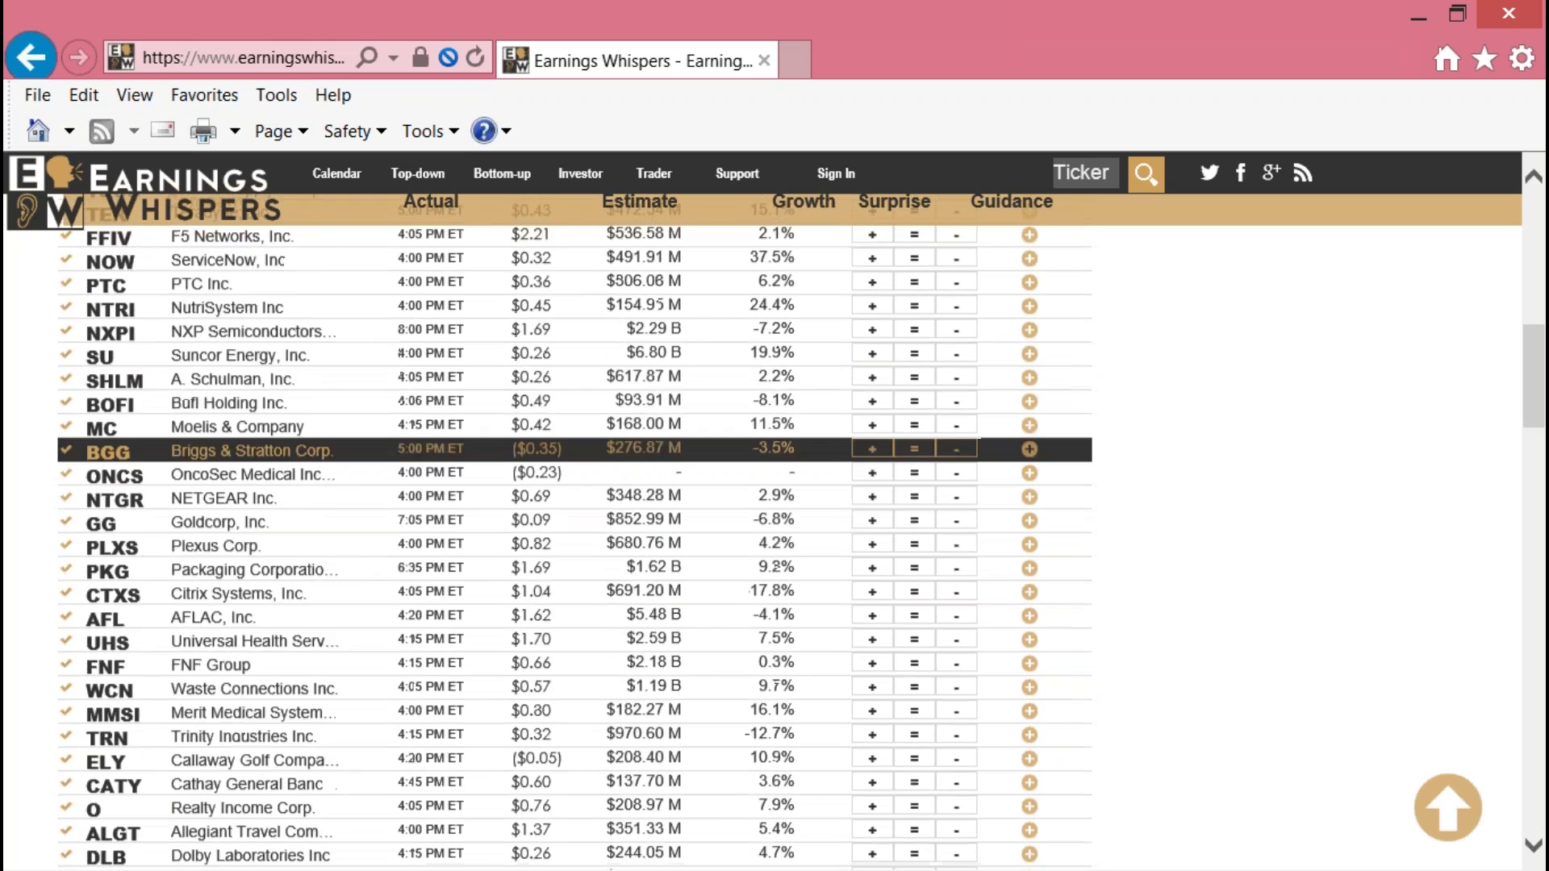
{"action": "scroll", "coordinate": [574, 532], "scroll_direction": "down", "scroll_amount": 1}
{"action": "scroll", "coordinate": [575, 532], "scroll_direction": "up", "scroll_amount": 12}
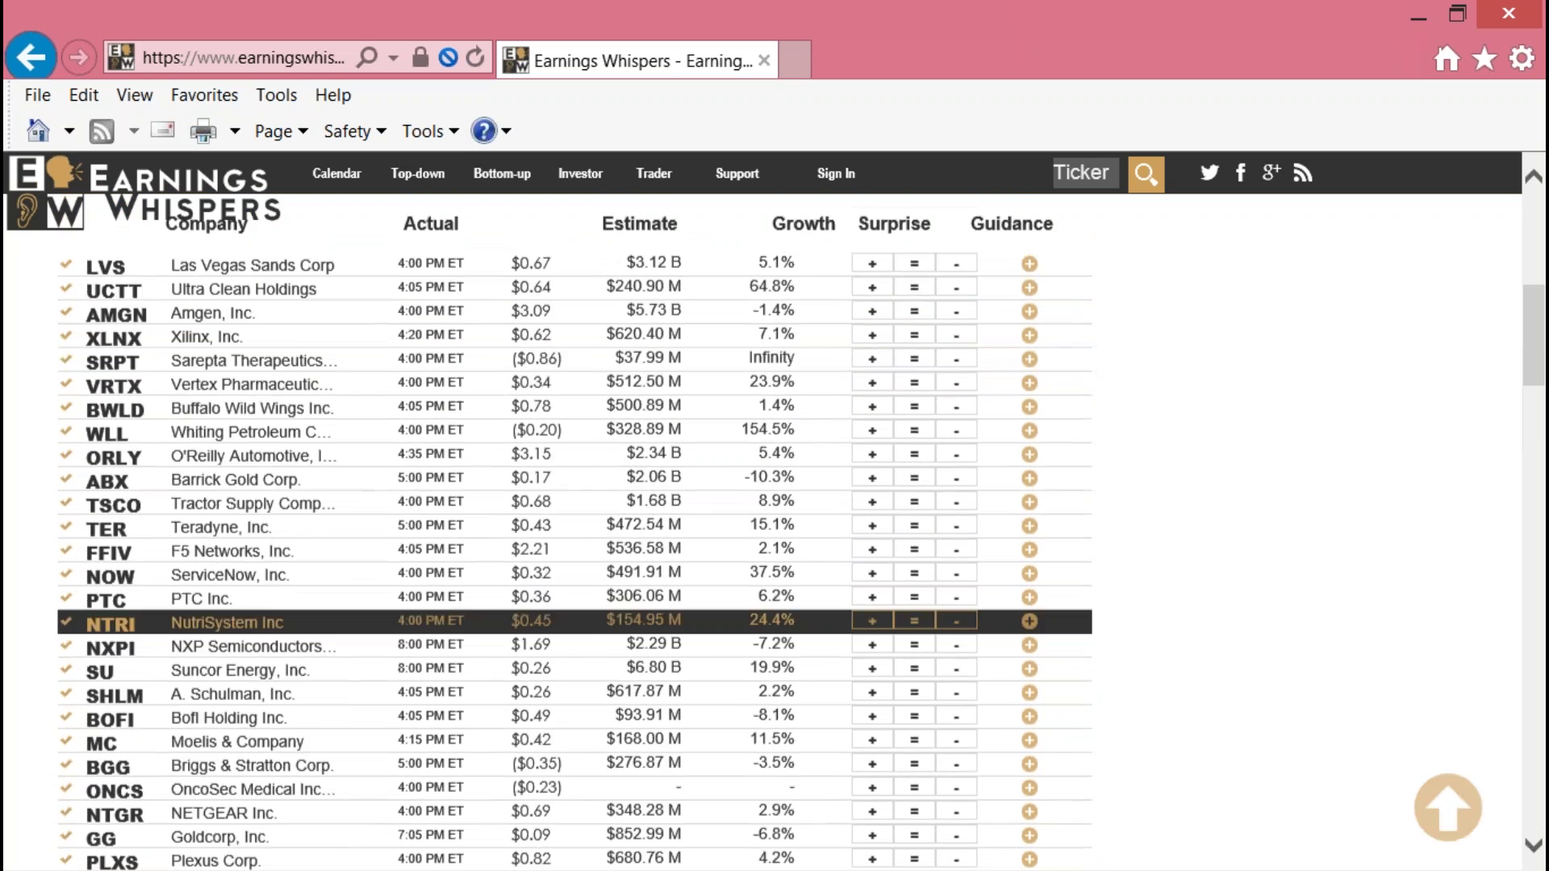
{"action": "left_click", "coordinate": [1424, 18]}
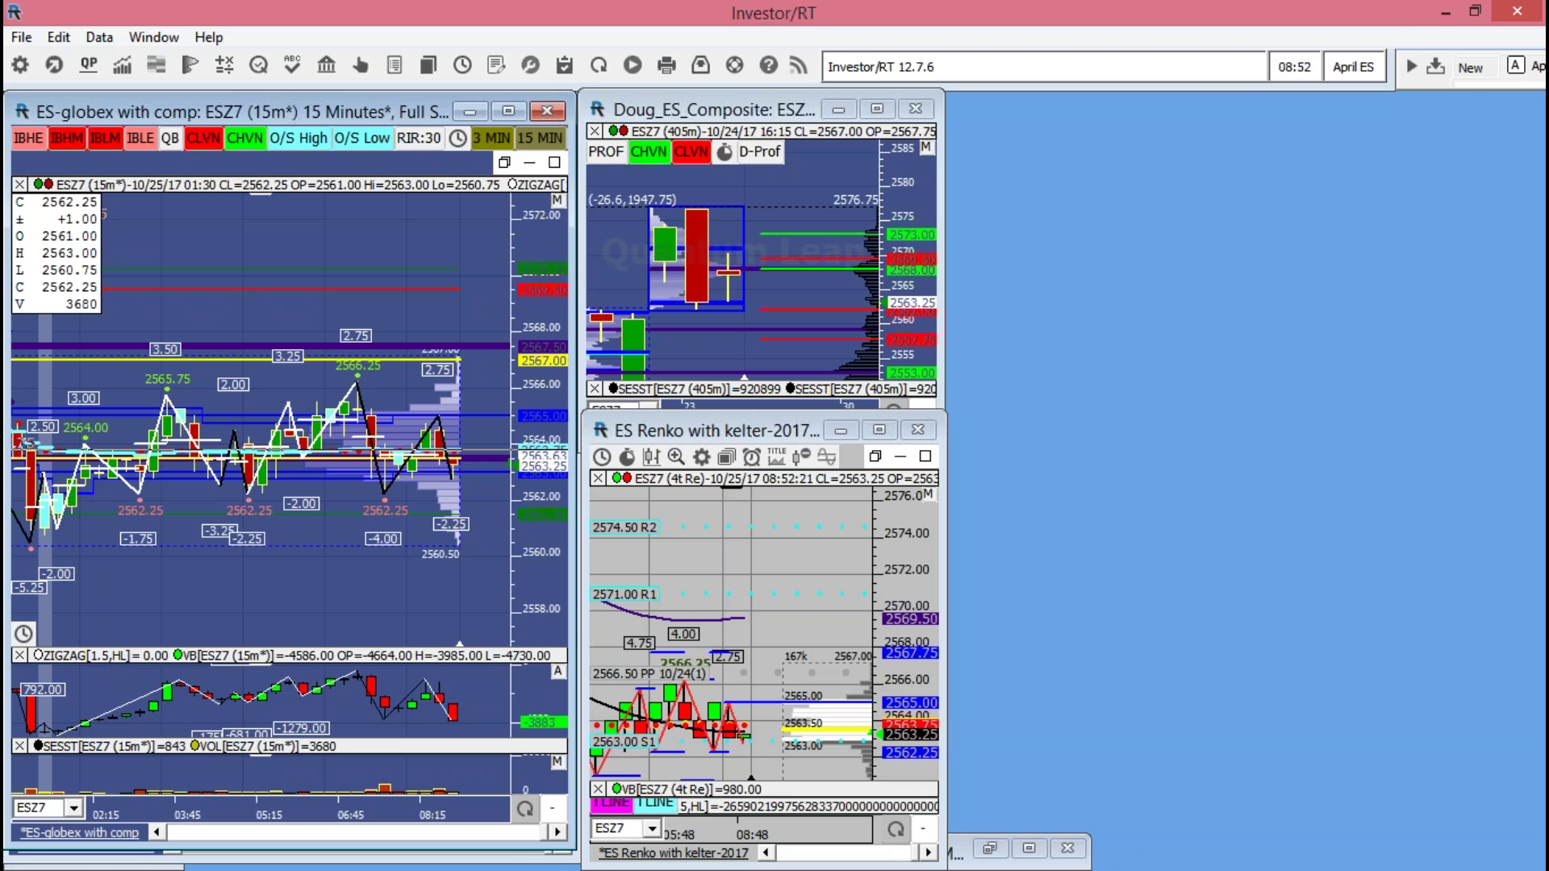
- Switch to thinkorswim and set the /ES chart to the monthly timeframe, showing the most recent candles within the trend channels
{"action": "key", "text": "alt+Tab"}
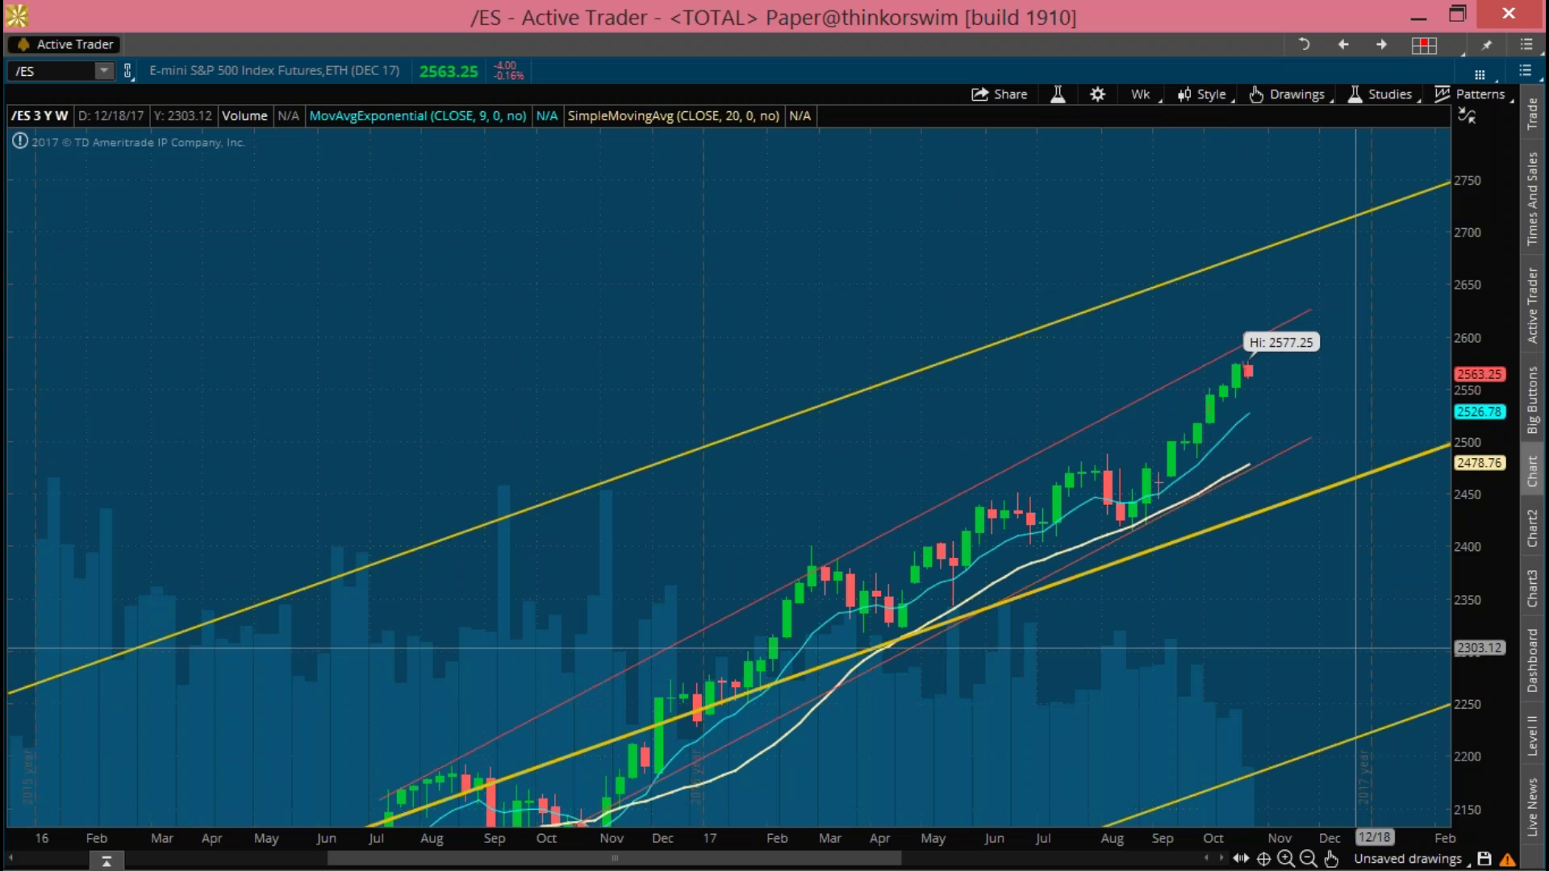
{"action": "left_click", "coordinate": [1144, 100]}
{"action": "left_click", "coordinate": [1063, 378]}
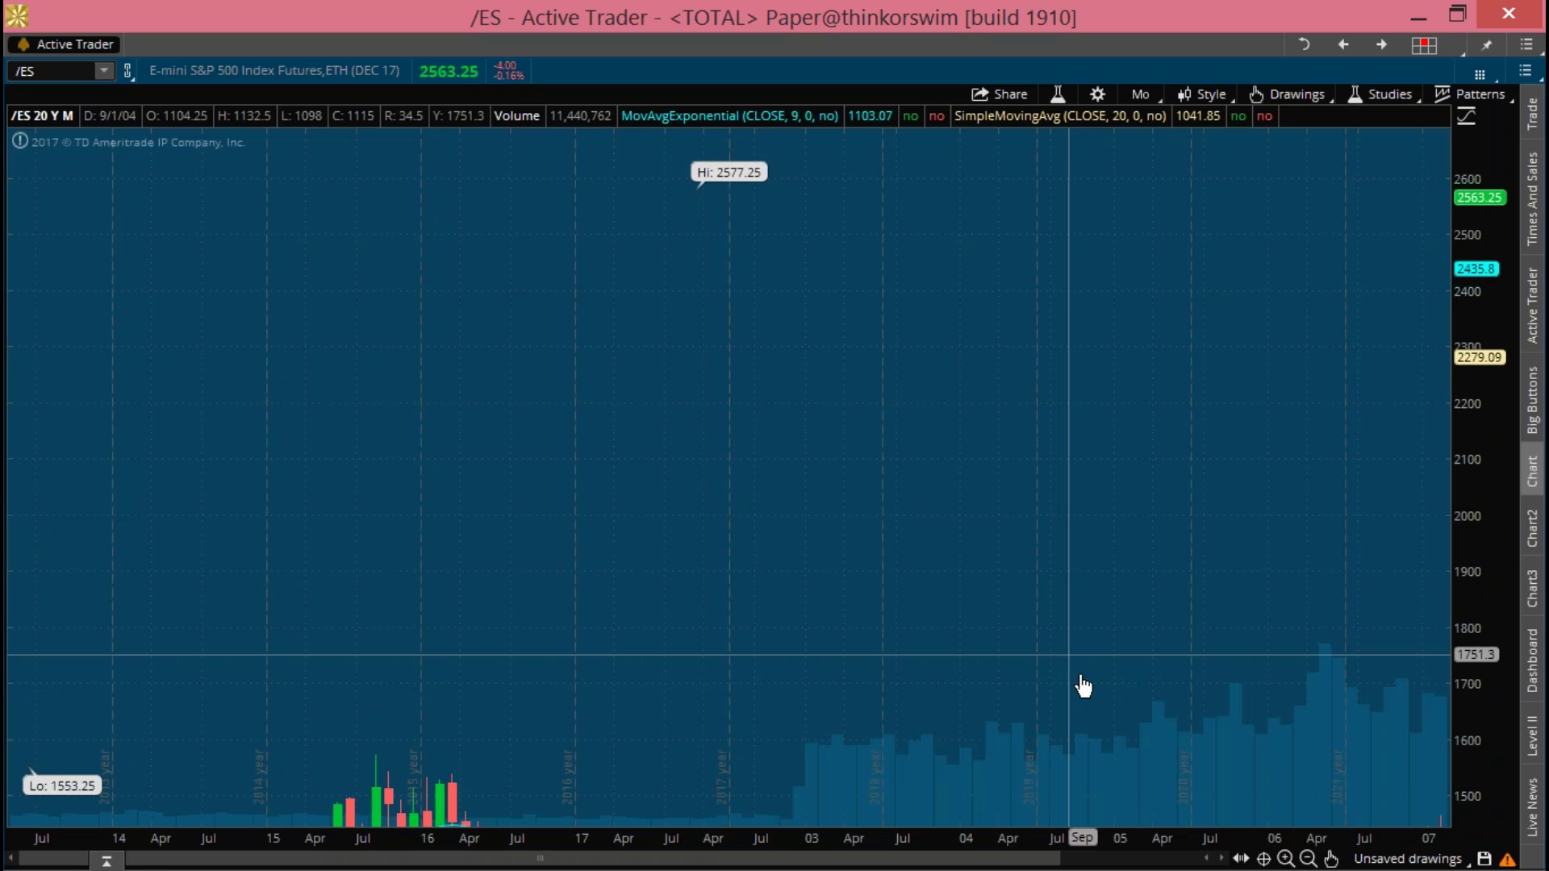
{"action": "left_click_drag", "start_coordinate": [911, 645], "coordinate": [373, 708]}
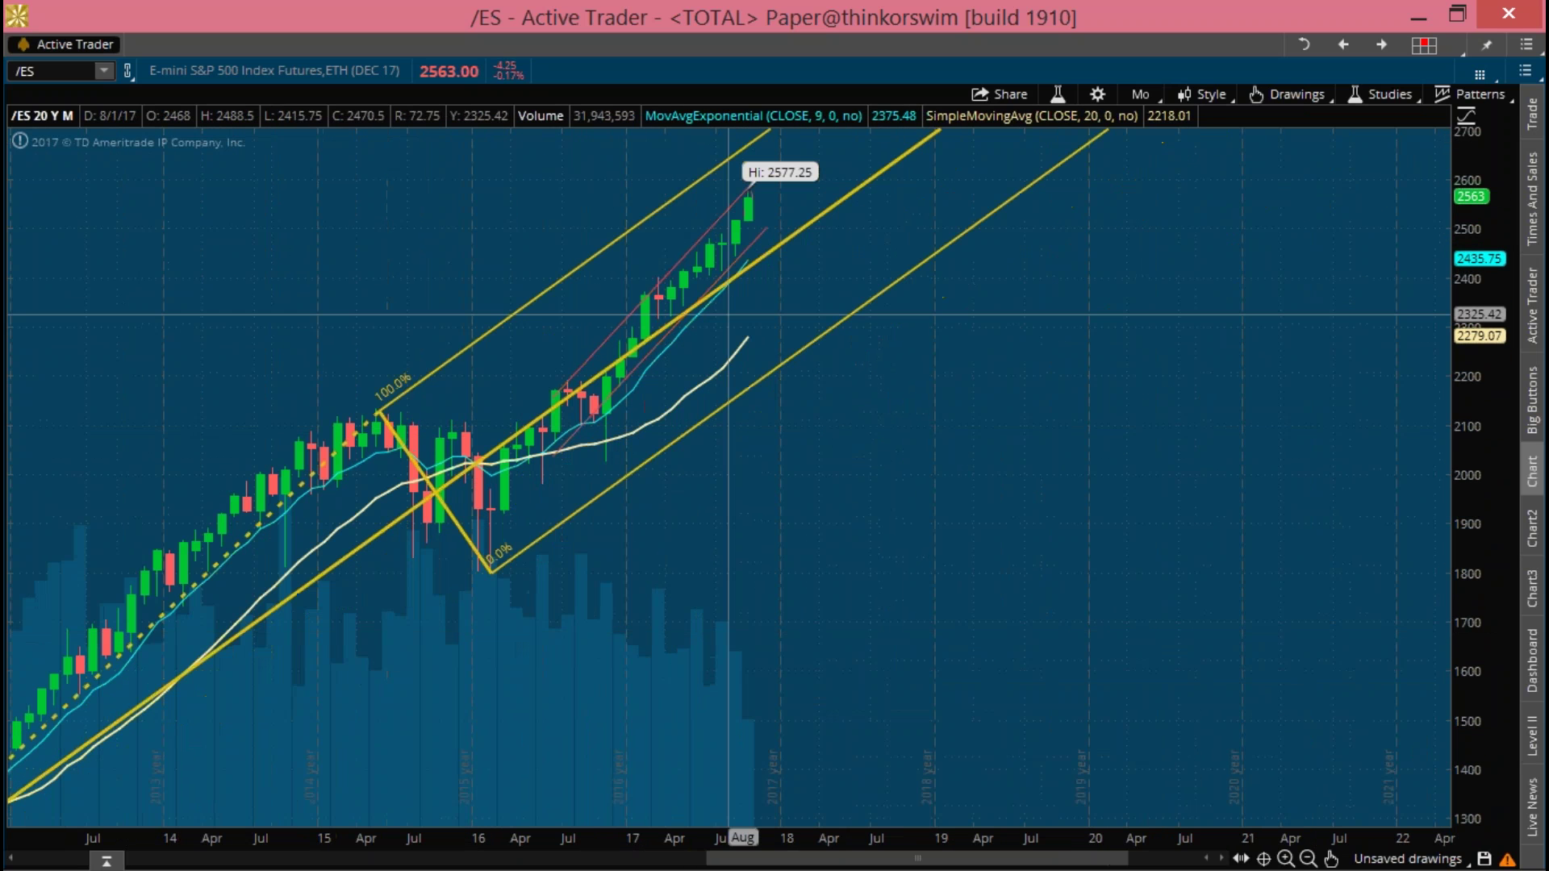
- Examine the monthly /ES candles against the upper trend channel lines over a wider price and date range
{"action": "left_click_drag", "start_coordinate": [728, 376], "coordinate": [798, 549]}
{"action": "left_click_drag", "start_coordinate": [374, 836], "coordinate": [740, 413]}
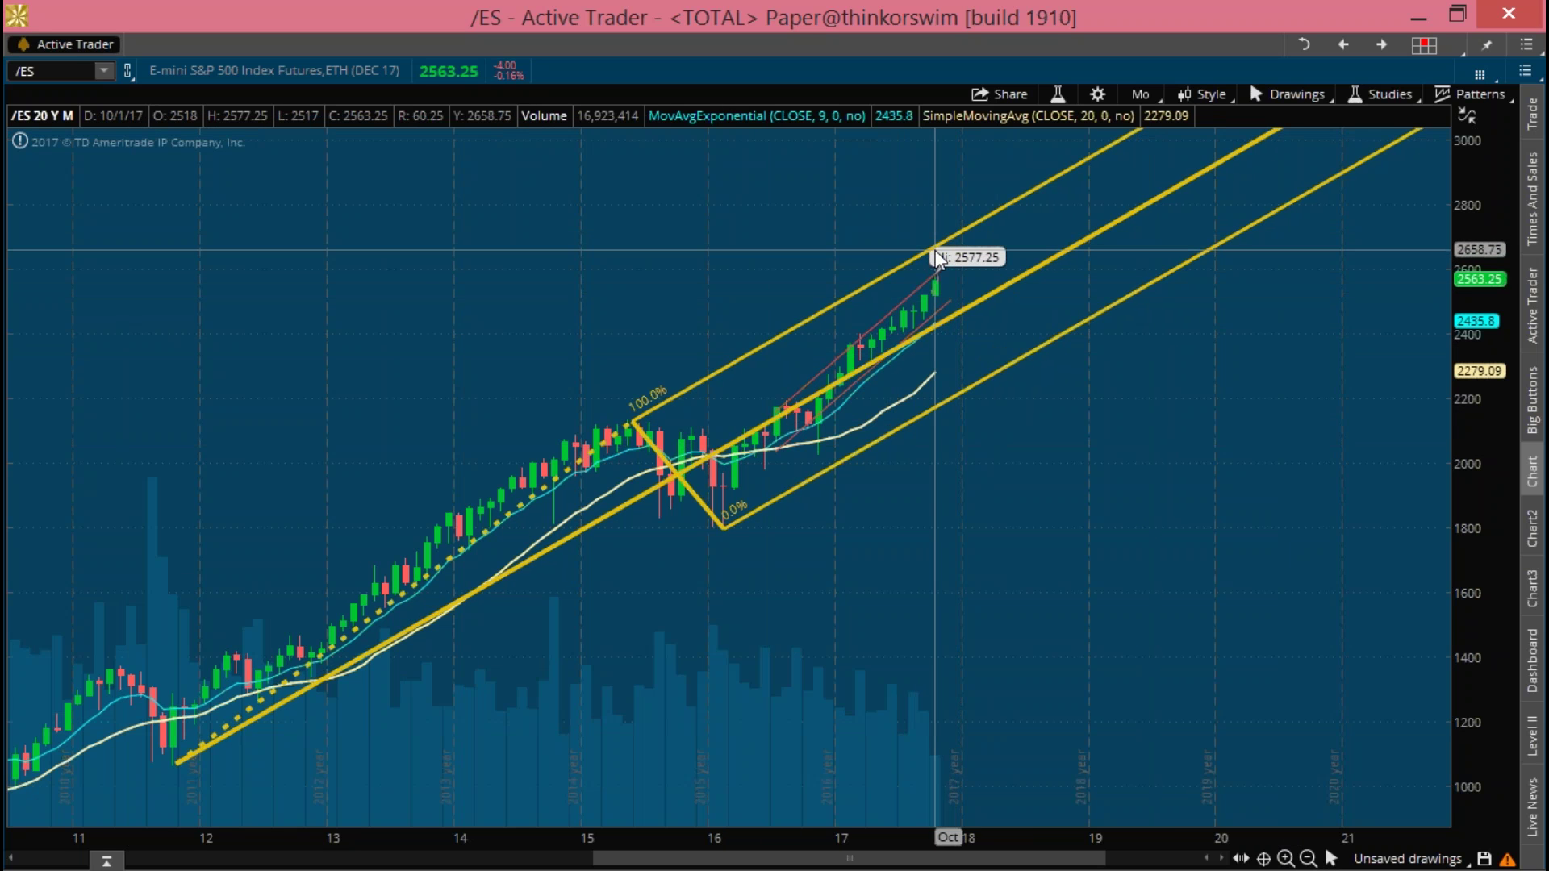
{"action": "mouse_move", "coordinate": [941, 257]}
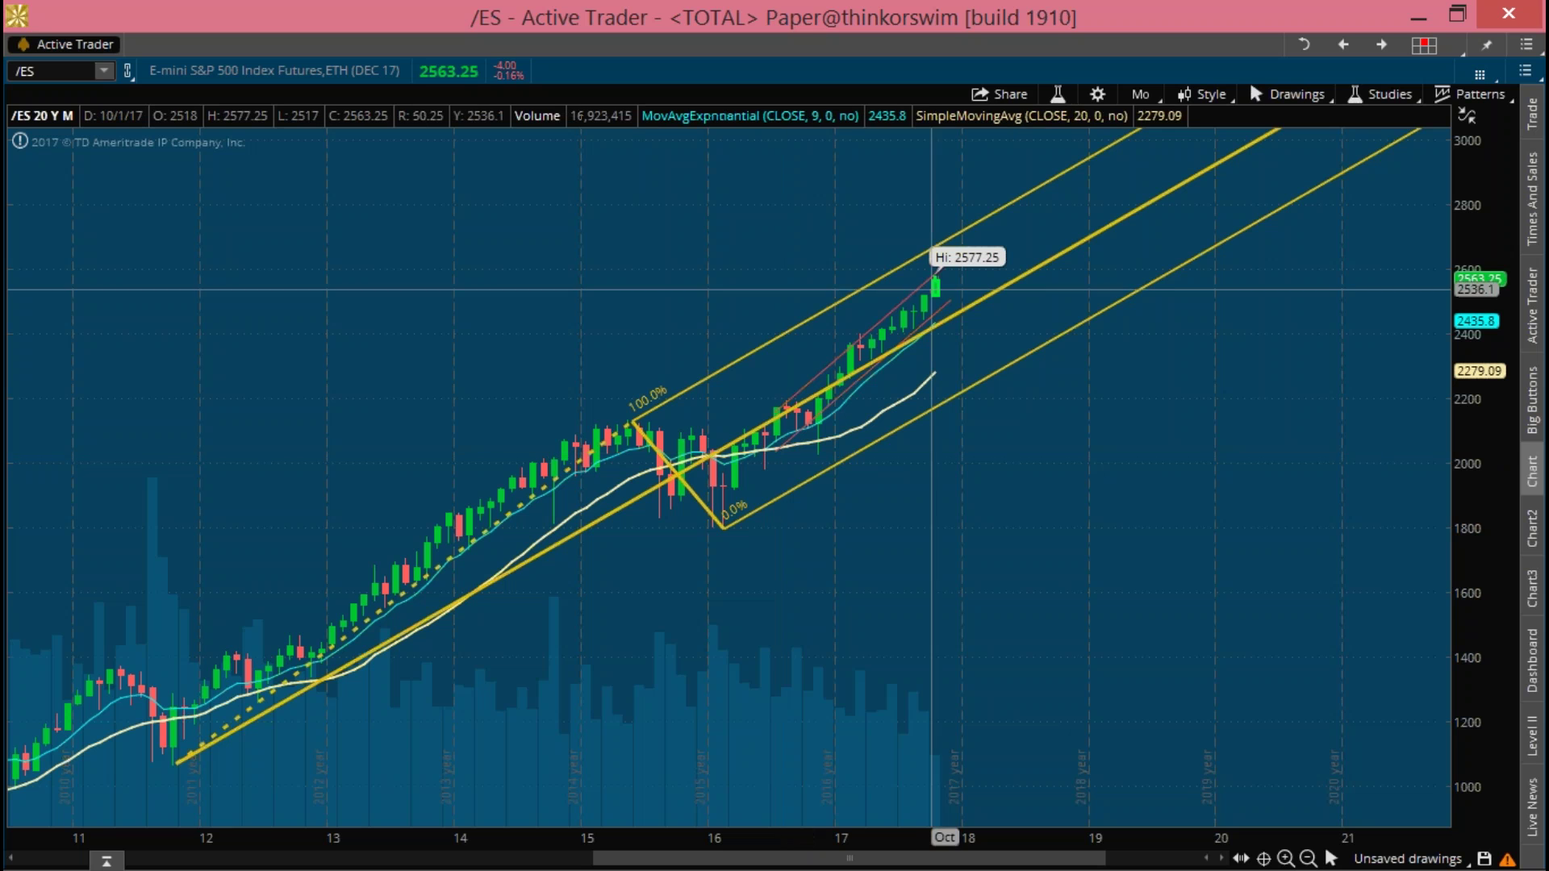
{"action": "mouse_move", "coordinate": [937, 292]}
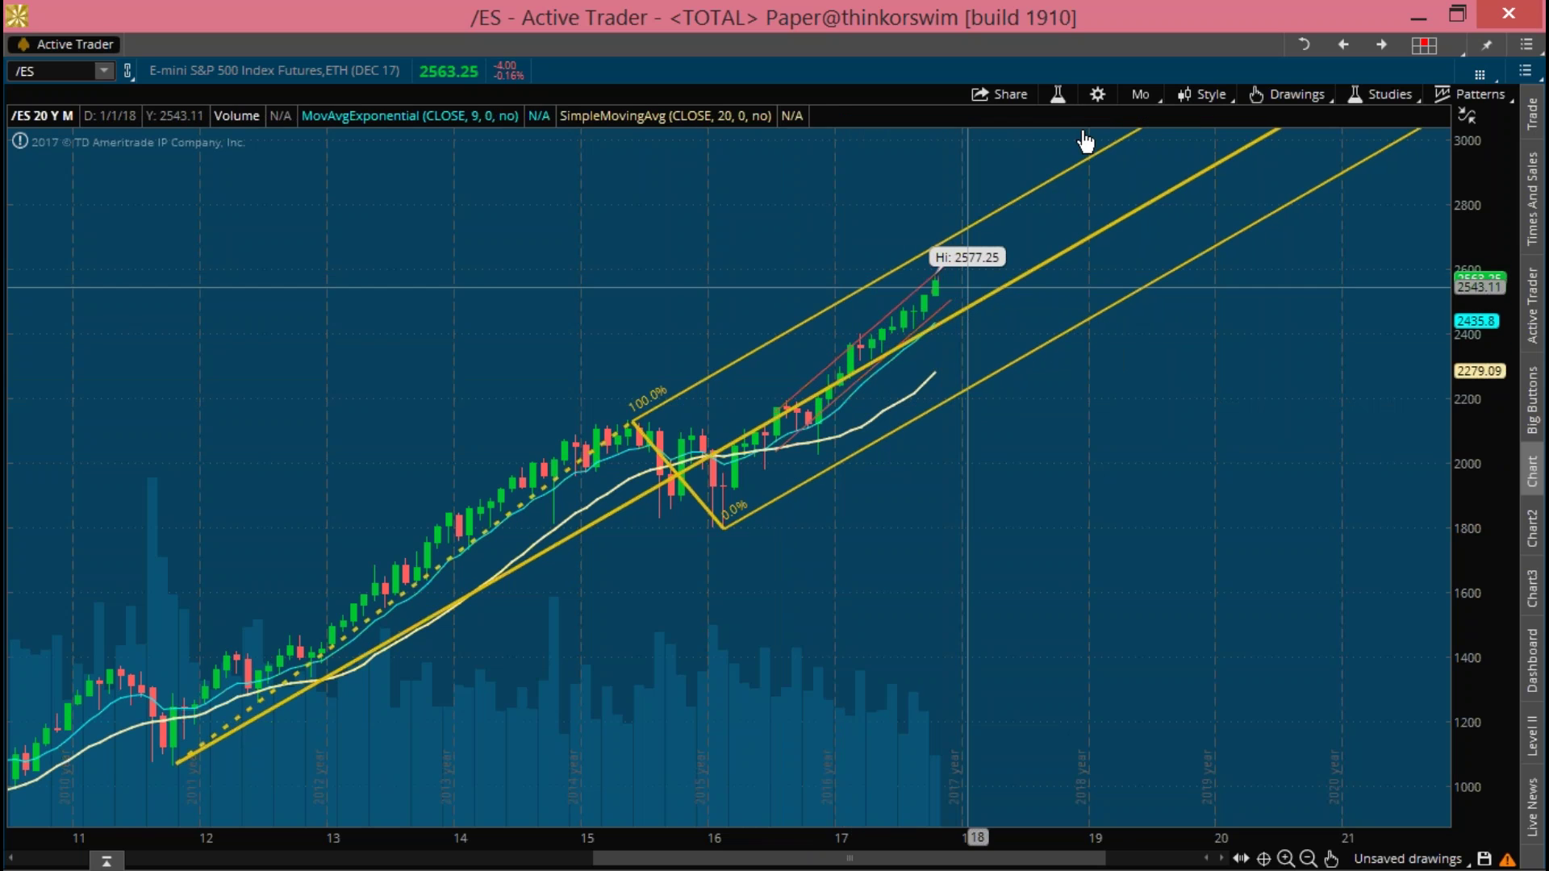
- Set the /ES chart to the weekly timeframe (3 Y : W) and review the recent candles against the trend channels
{"action": "left_click", "coordinate": [1143, 98]}
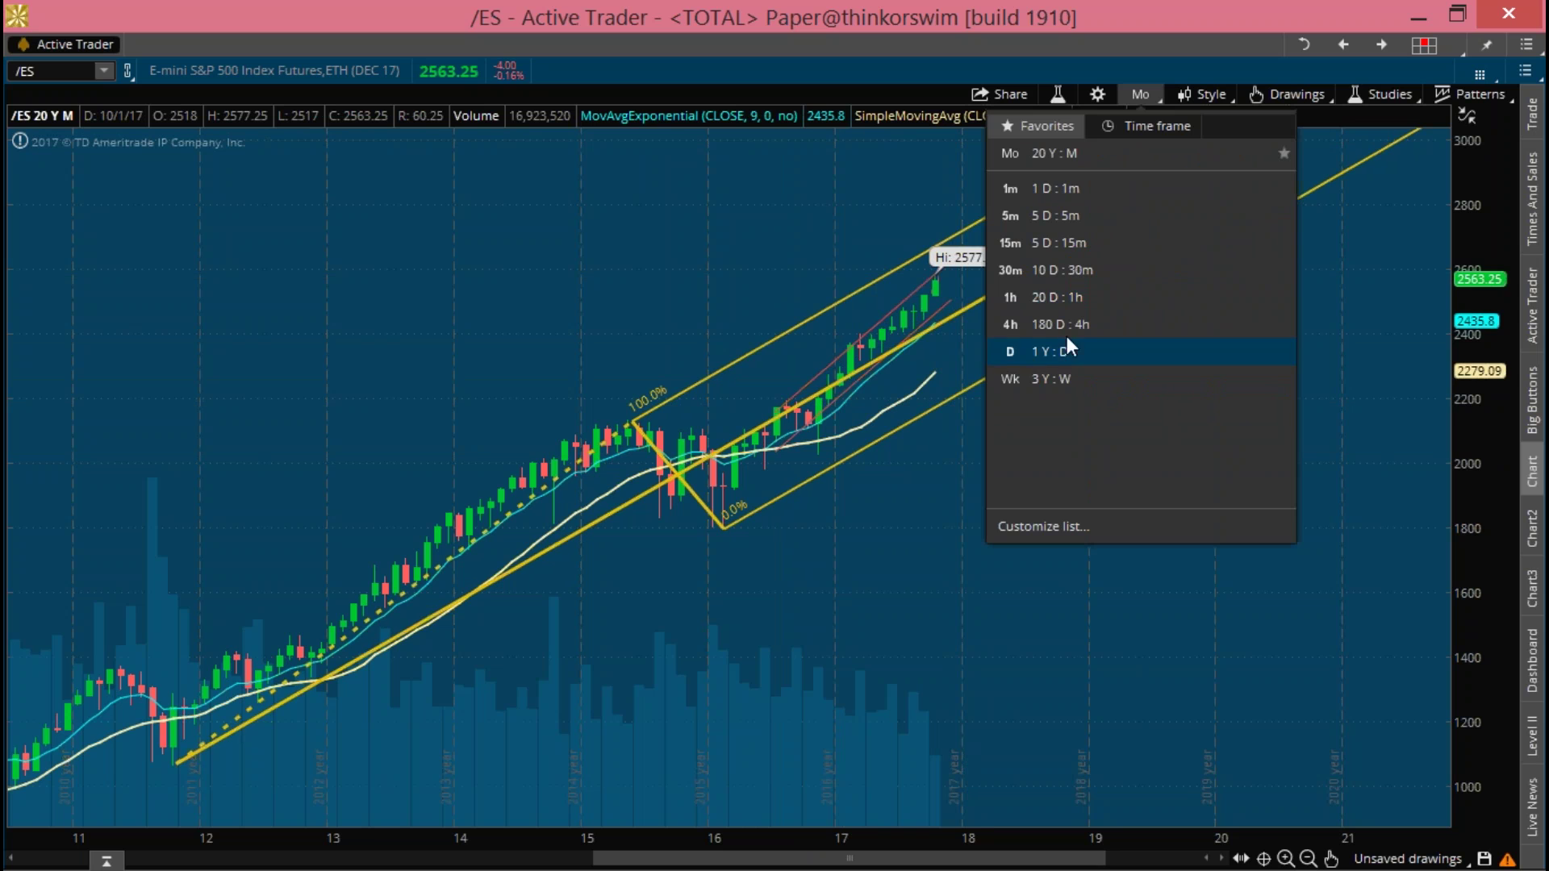
{"action": "left_click", "coordinate": [1056, 377]}
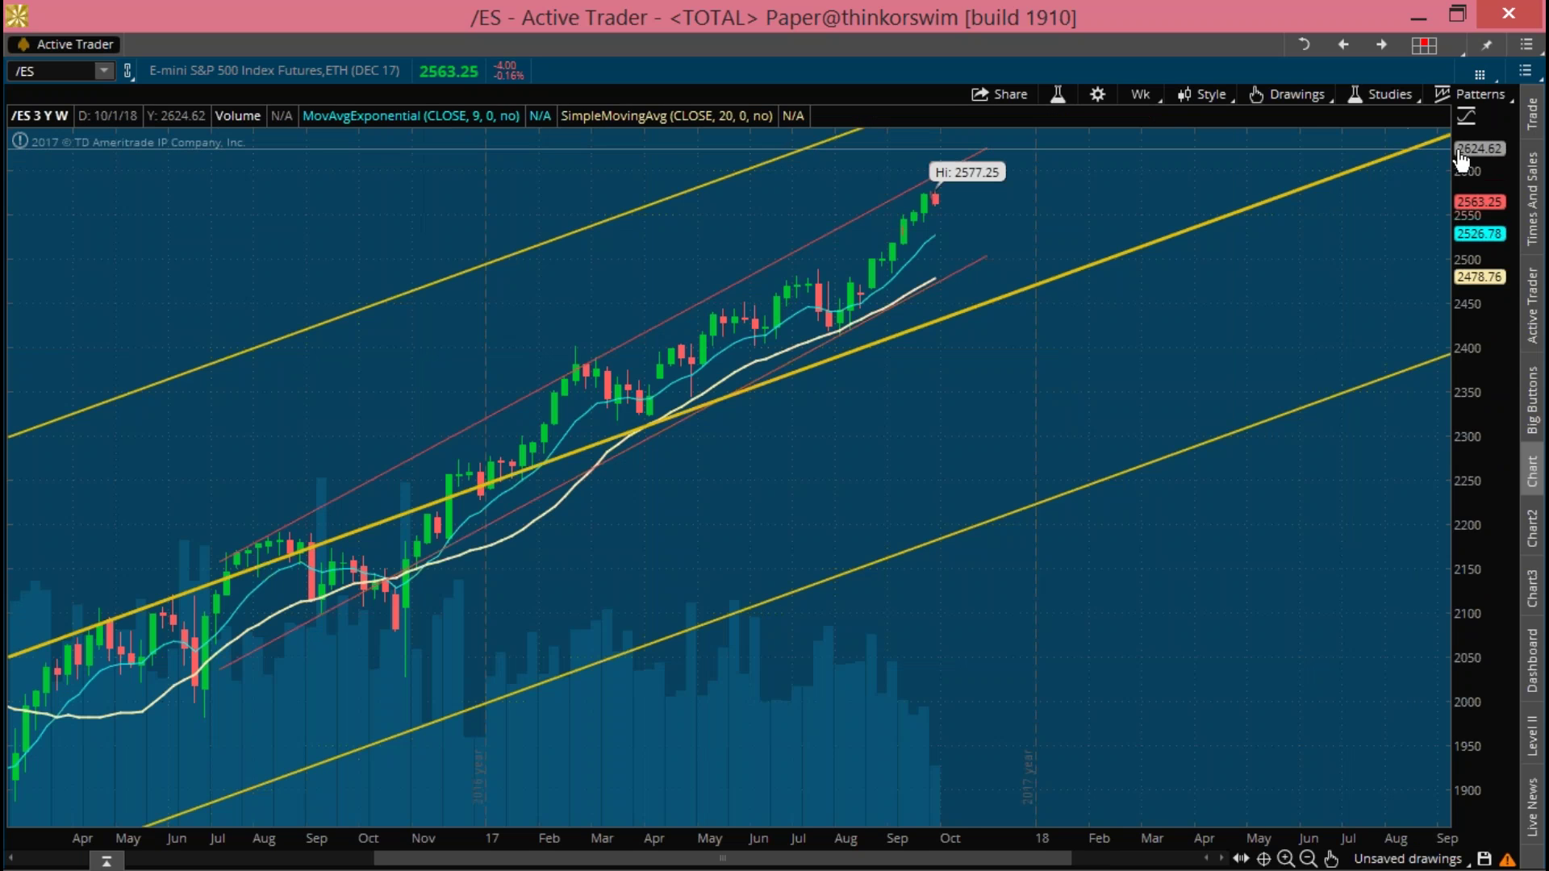
{"action": "left_click_drag", "start_coordinate": [1462, 159], "coordinate": [1462, 210]}
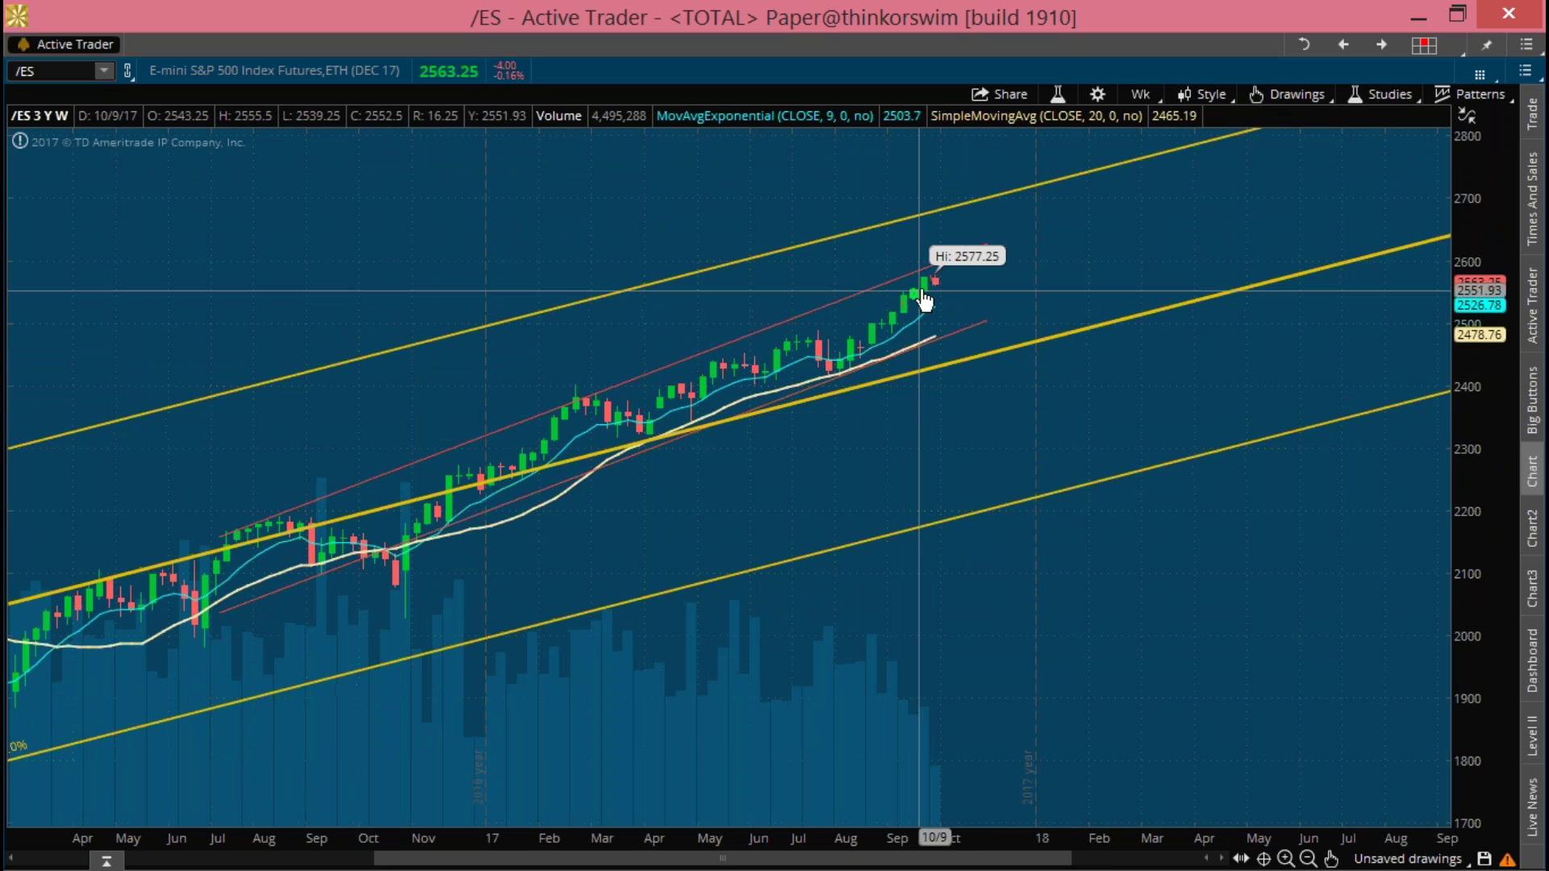
{"action": "key", "text": "Escape"}
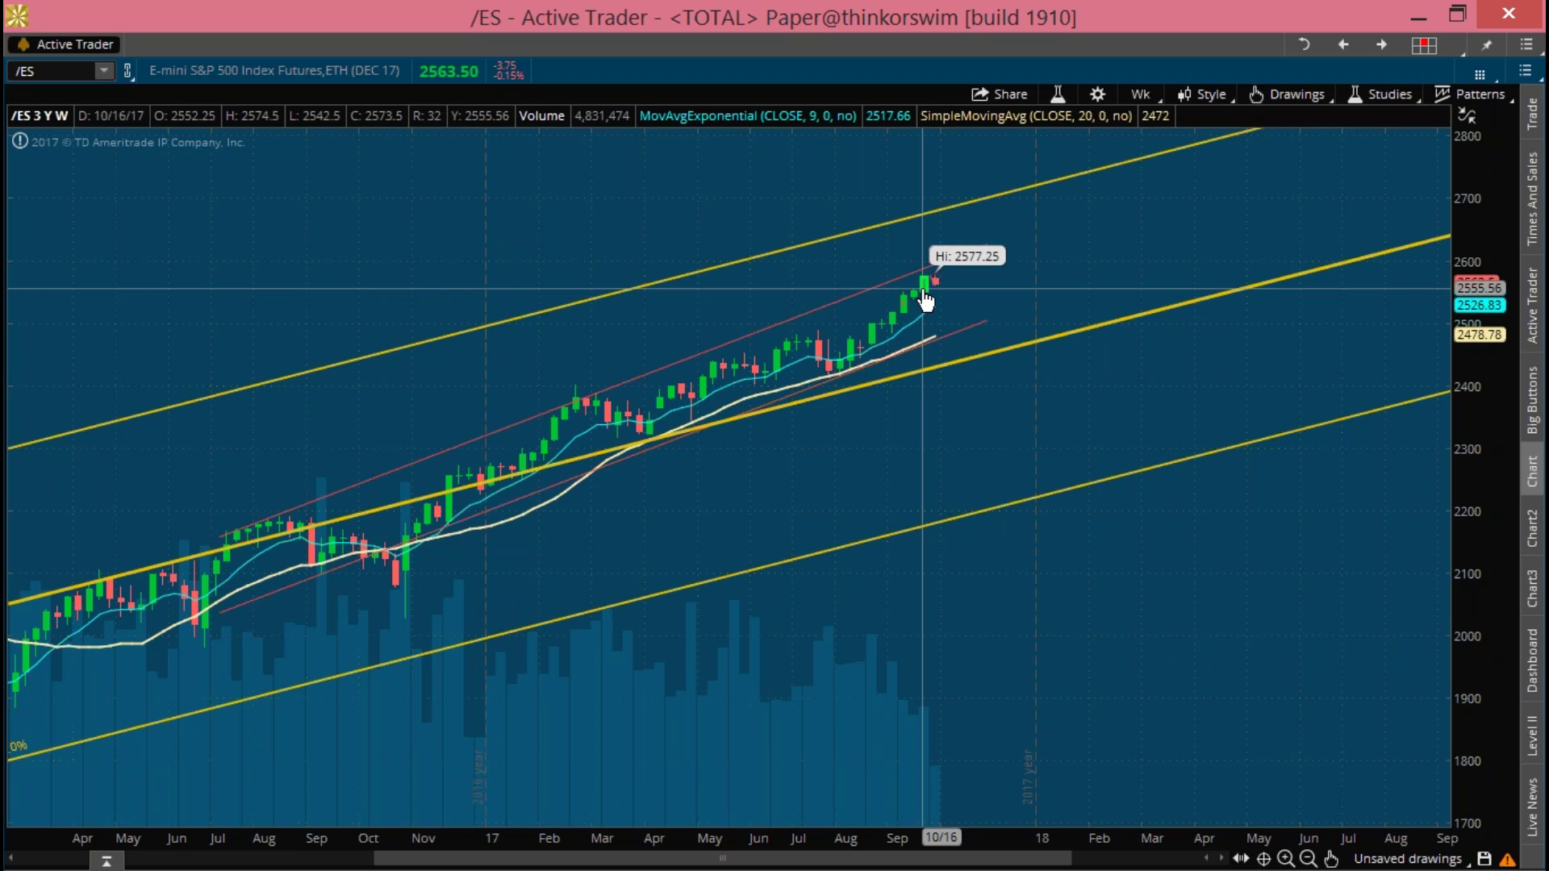
{"action": "mouse_move", "coordinate": [926, 300]}
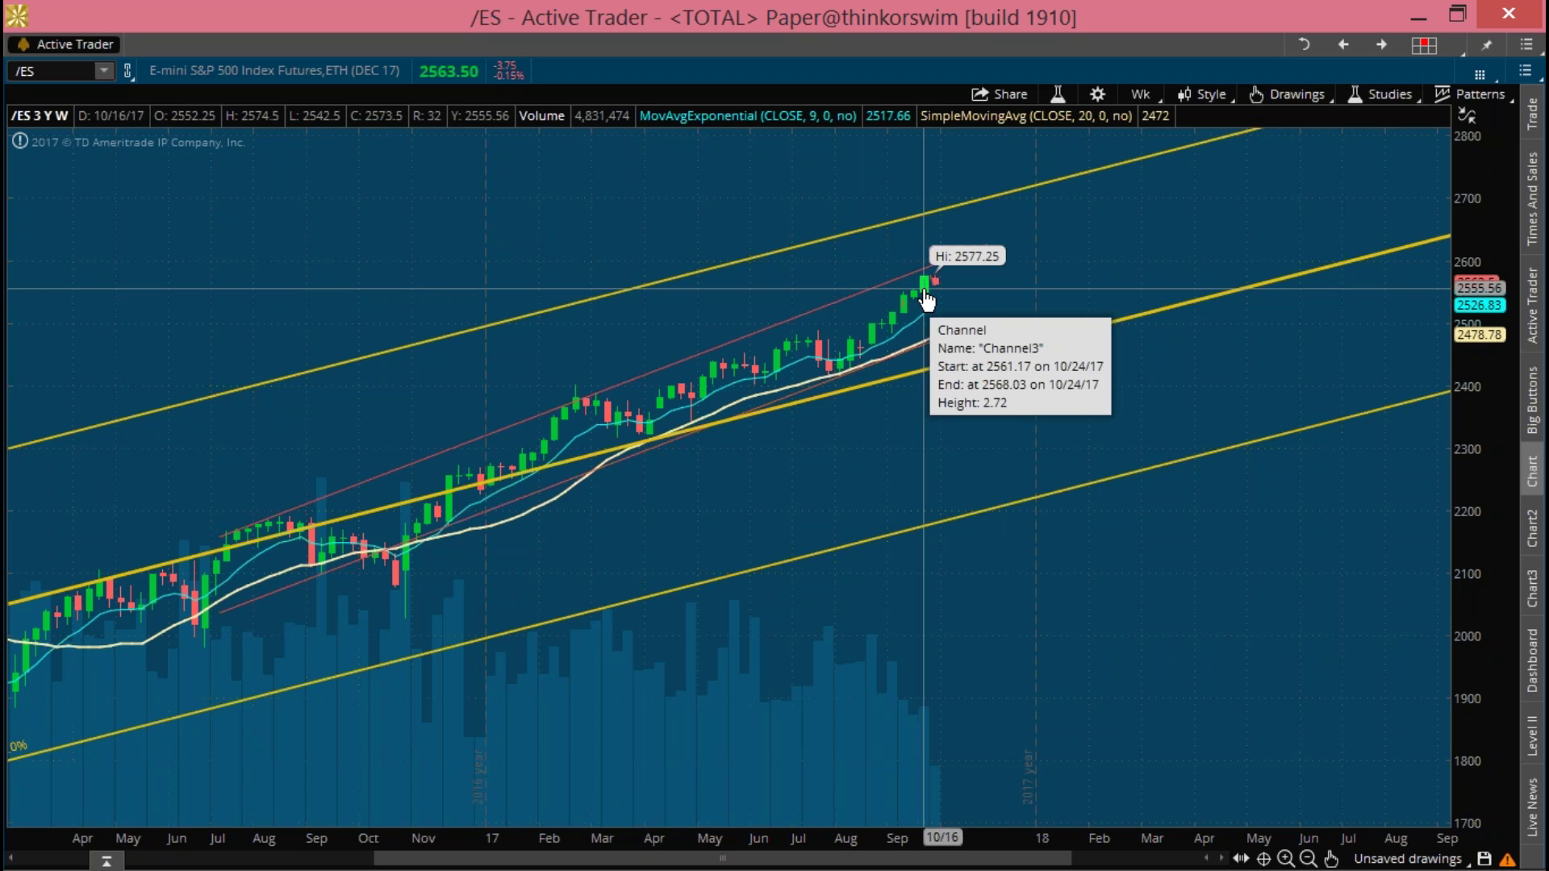
- Set the chart to the daily timeframe (1 Y : D) and review the latest October candles
{"action": "left_click", "coordinate": [1141, 95]}
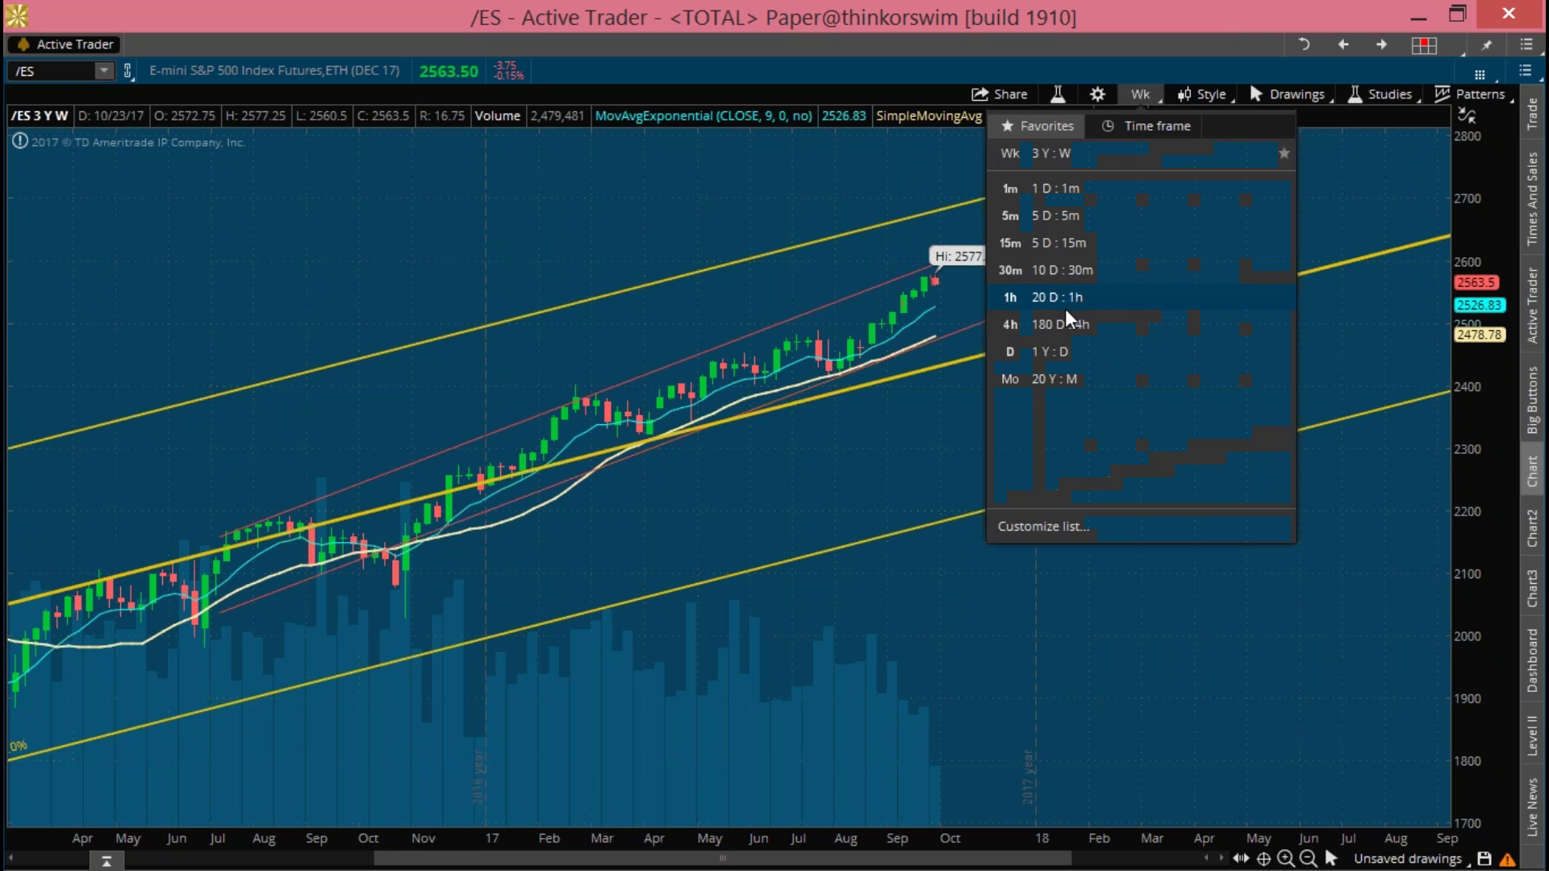
{"action": "left_click", "coordinate": [1037, 351]}
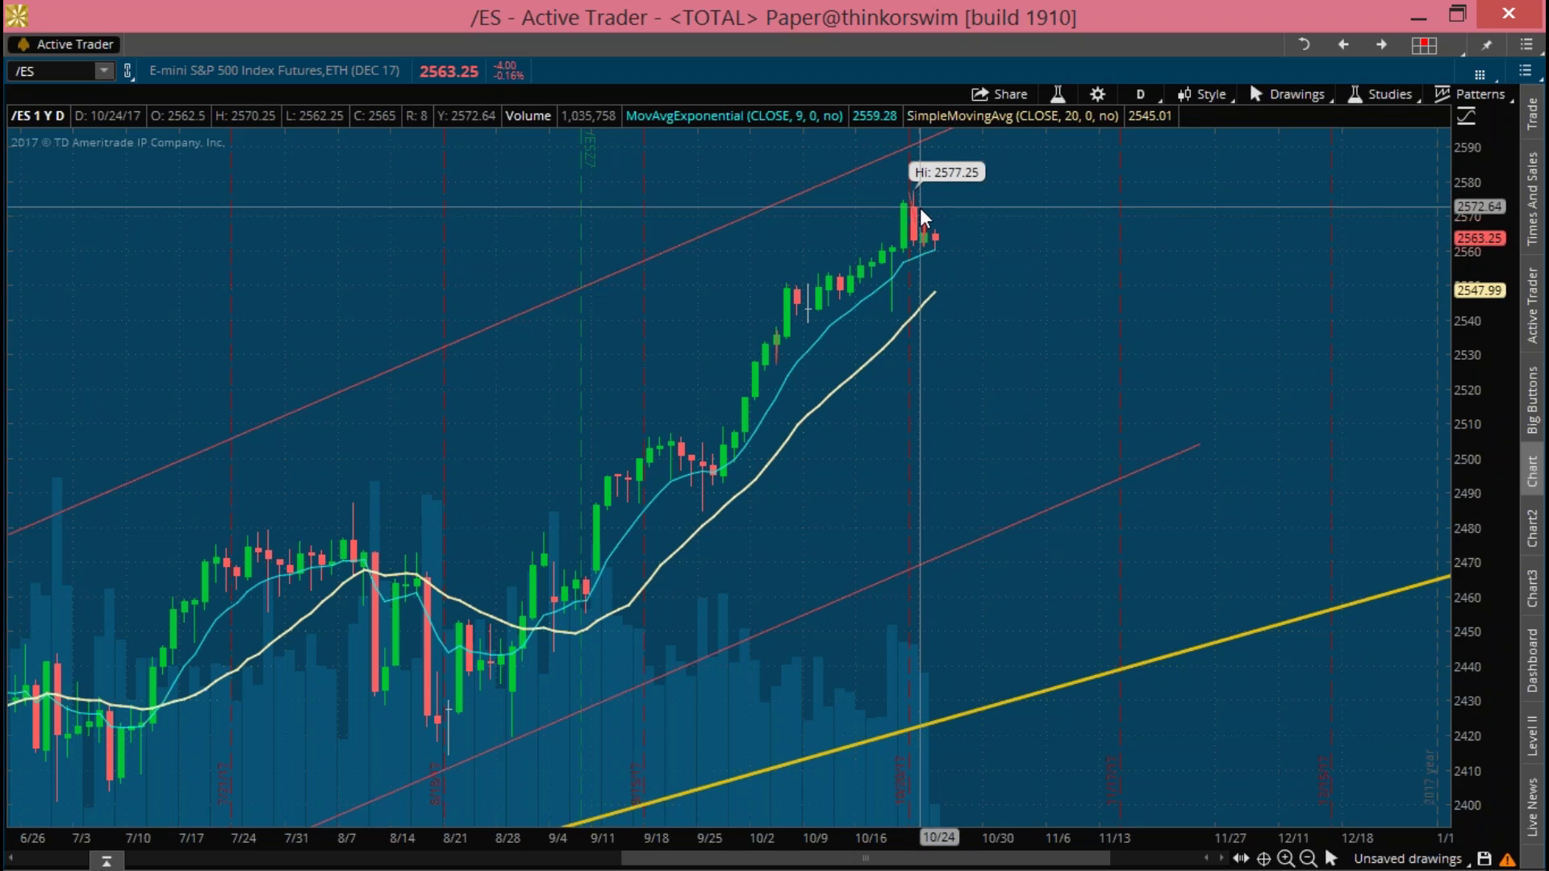
{"action": "middle_click", "coordinate": [960, 262]}
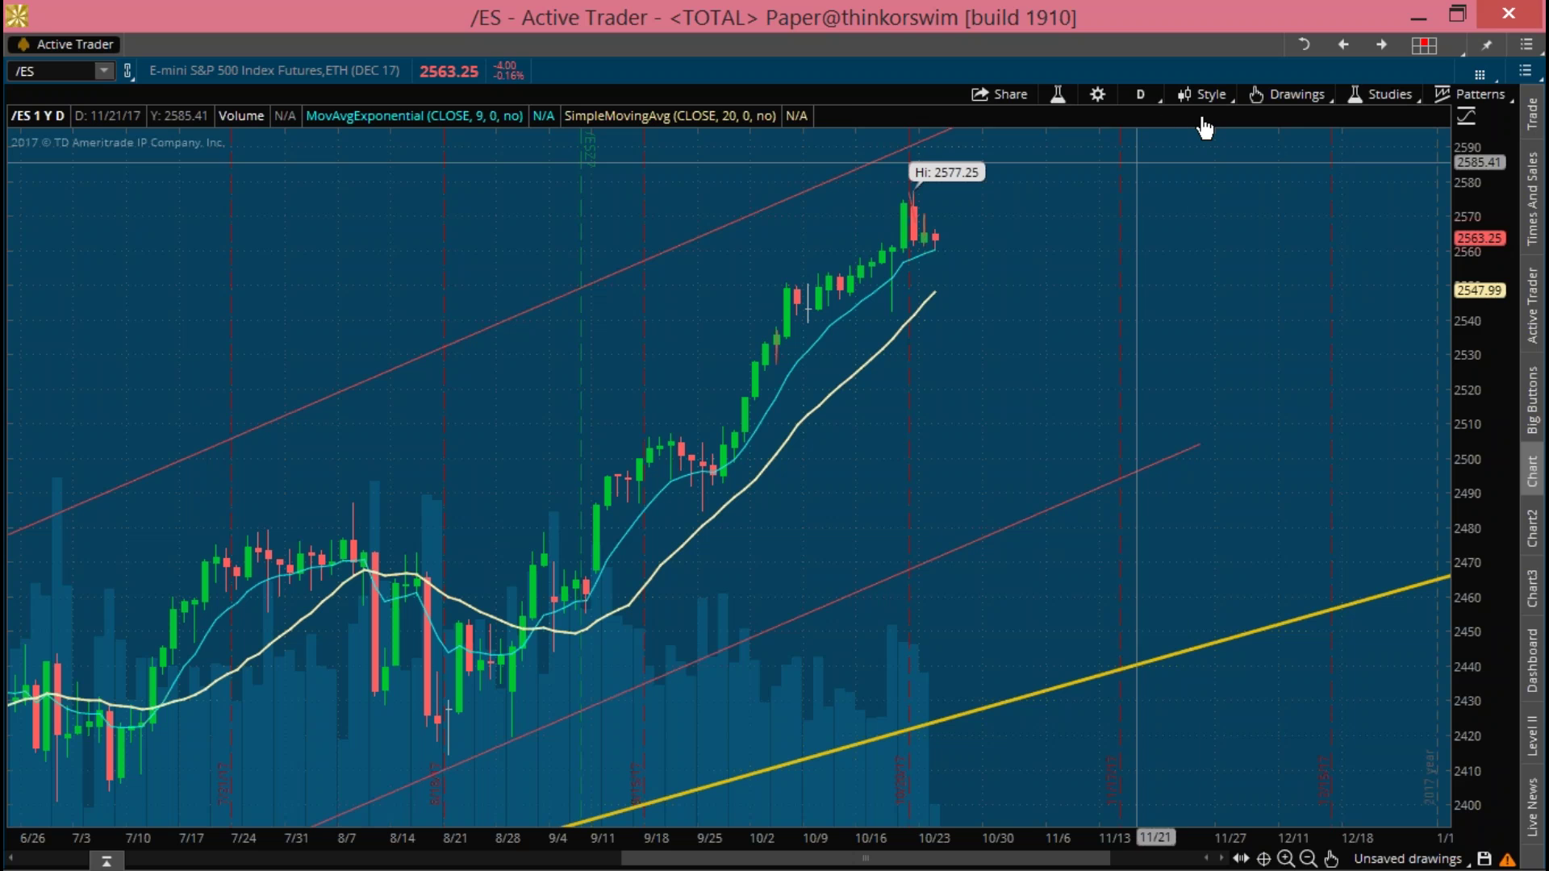
- Review the recent price action on the 4-hour (180 D : 4h) and 1-hour (20 D : 1h) timeframes
{"action": "left_click", "coordinate": [1144, 95]}
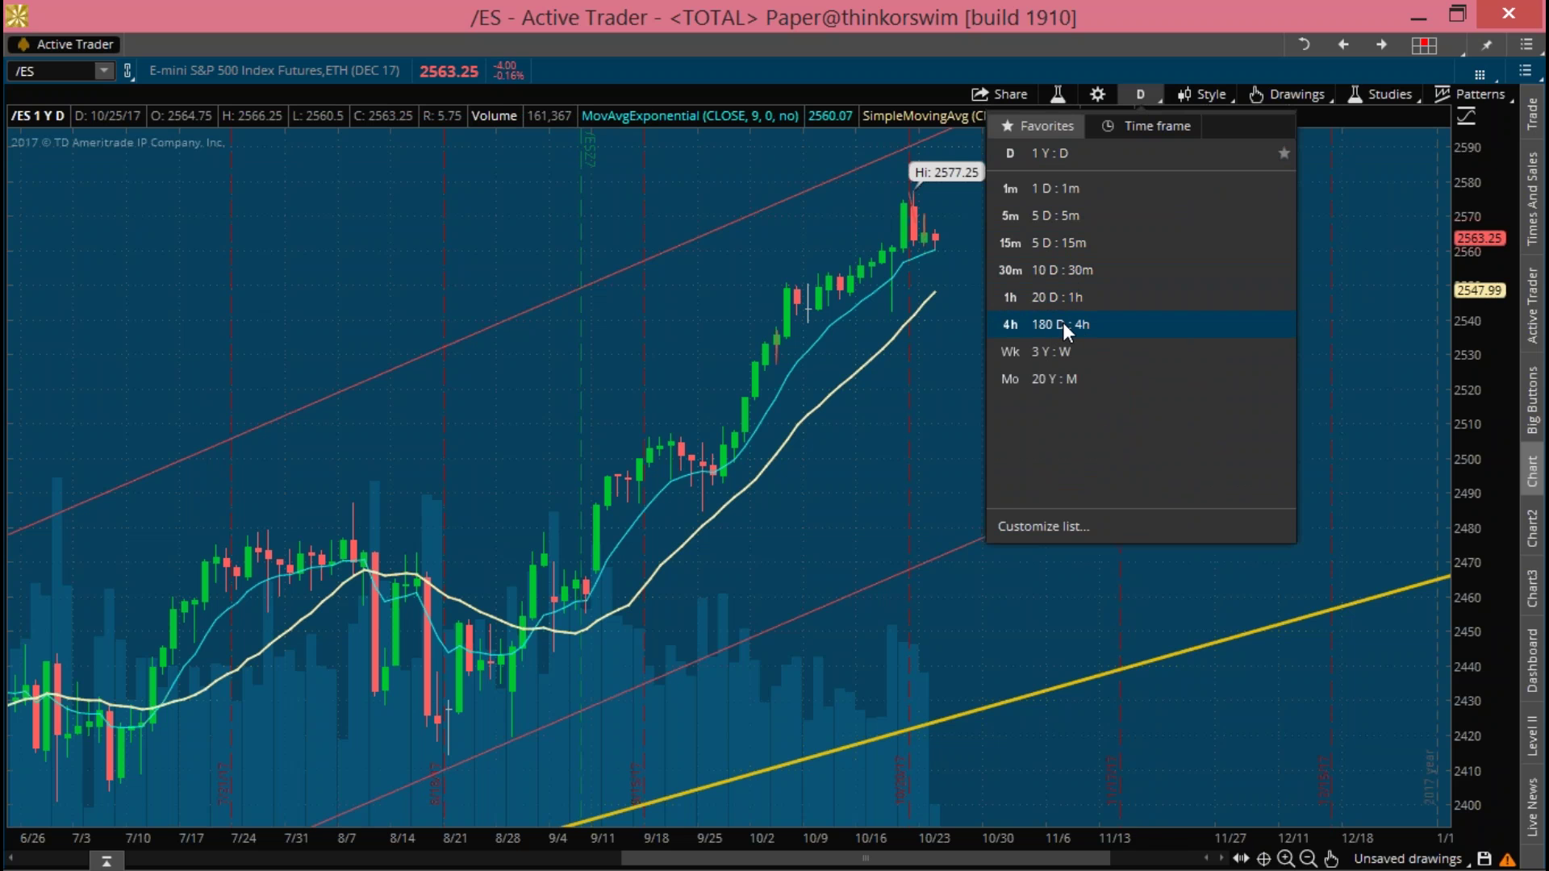
{"action": "left_click", "coordinate": [1063, 324]}
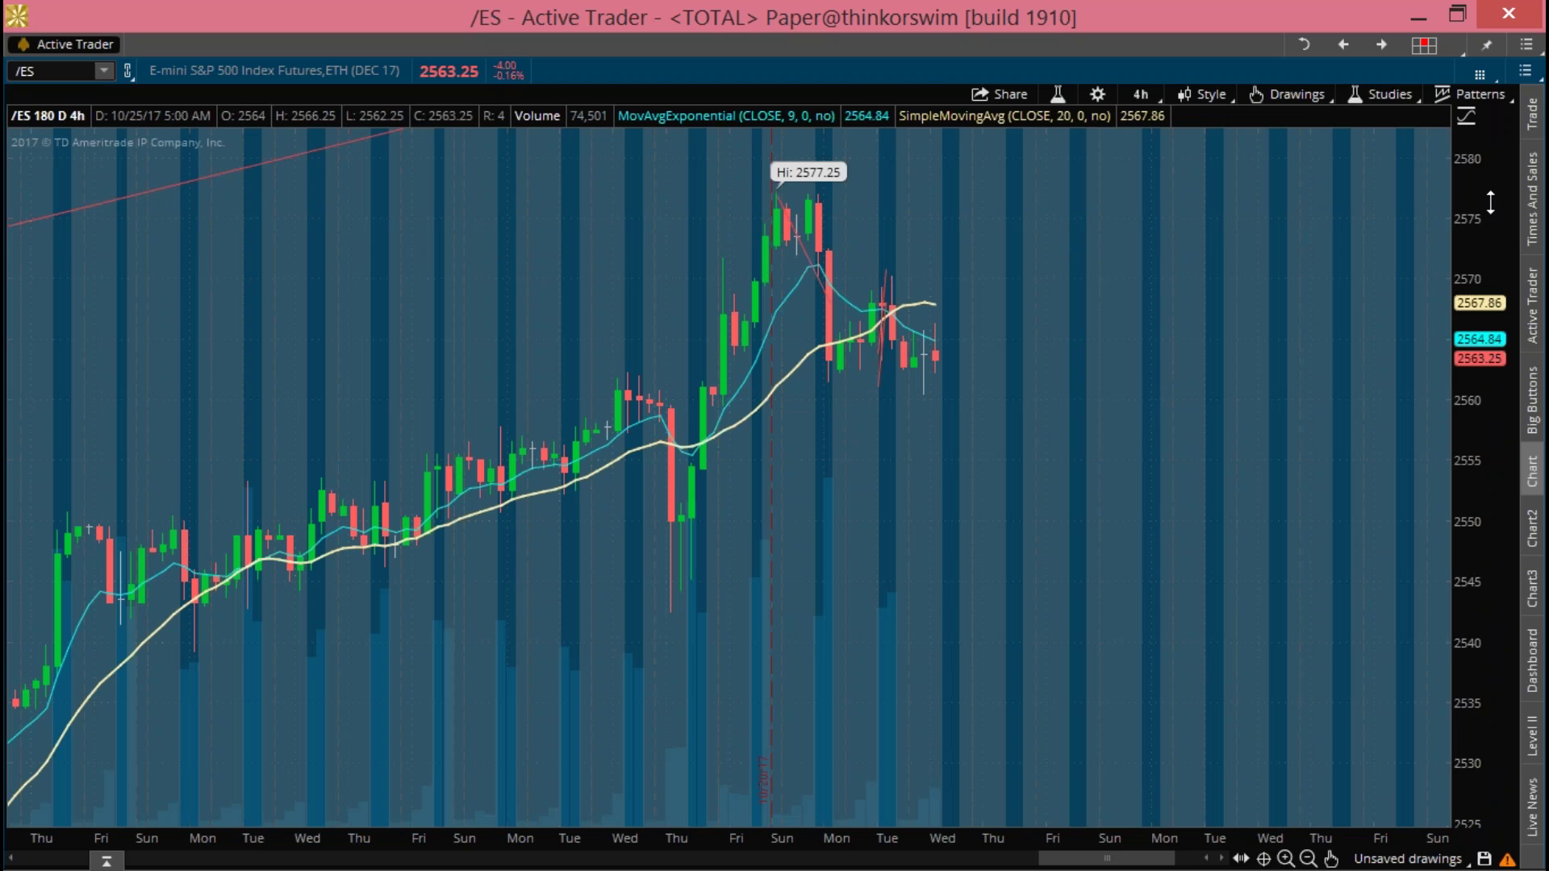
{"action": "left_click_drag", "start_coordinate": [1169, 339], "coordinate": [1229, 322]}
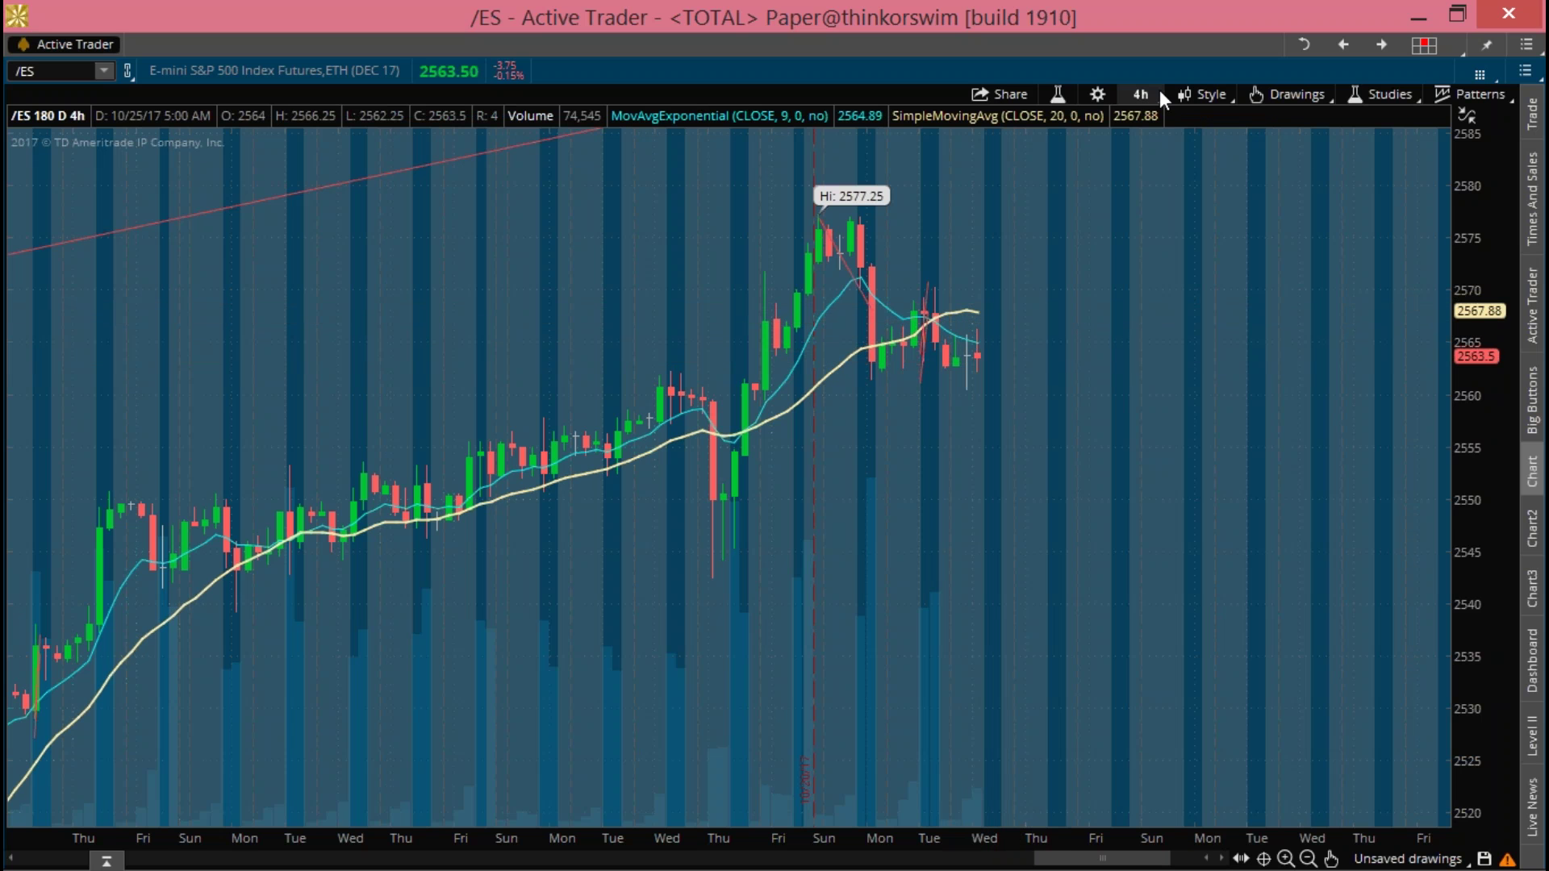
{"action": "left_click", "coordinate": [1135, 100]}
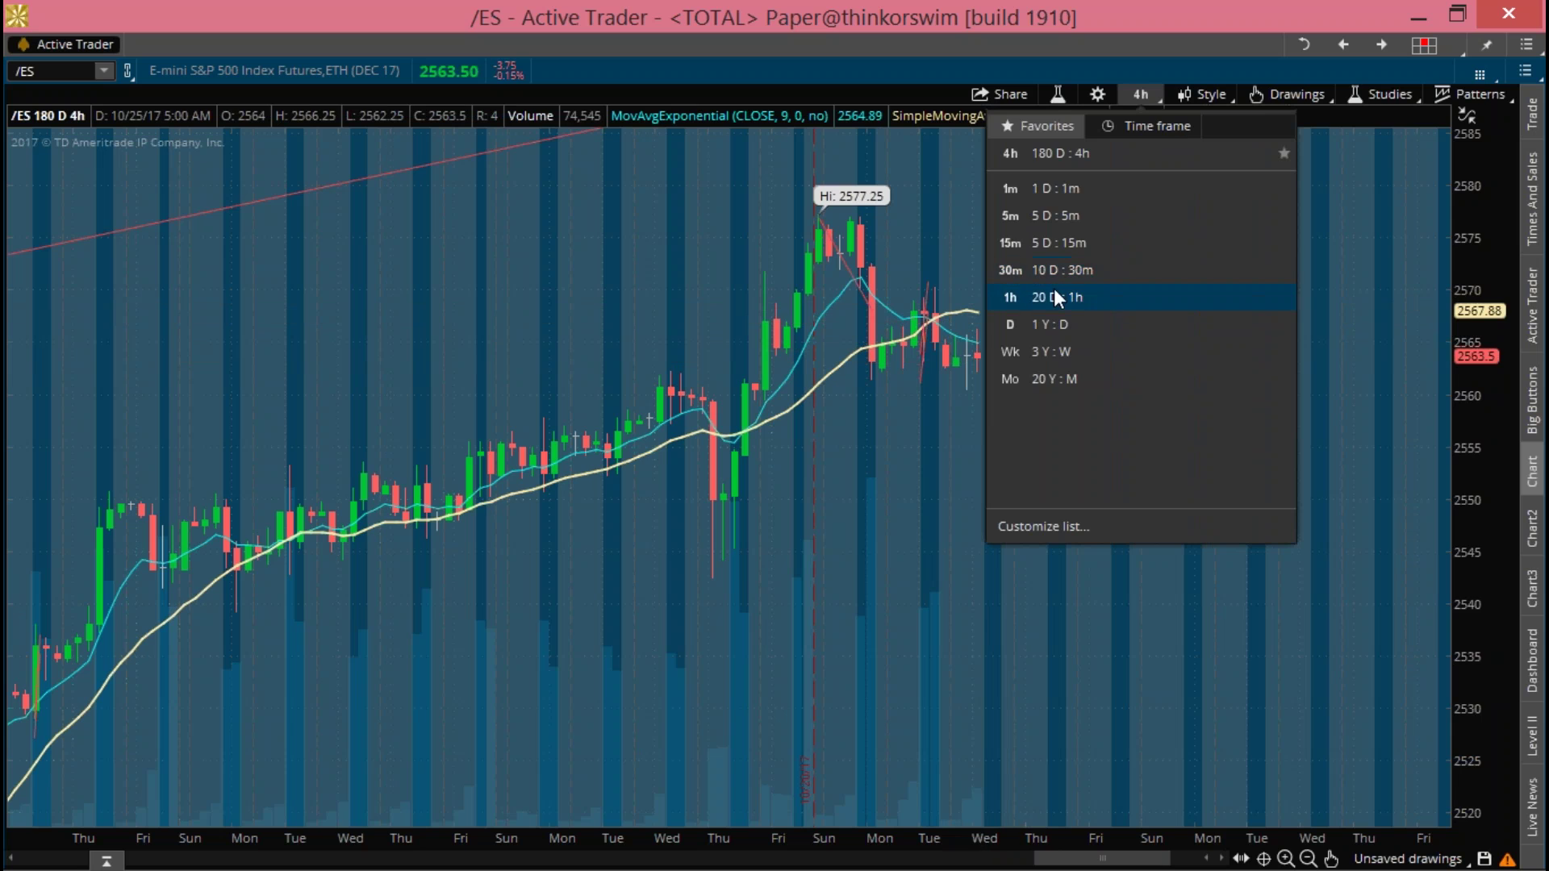
{"action": "left_click", "coordinate": [1054, 289]}
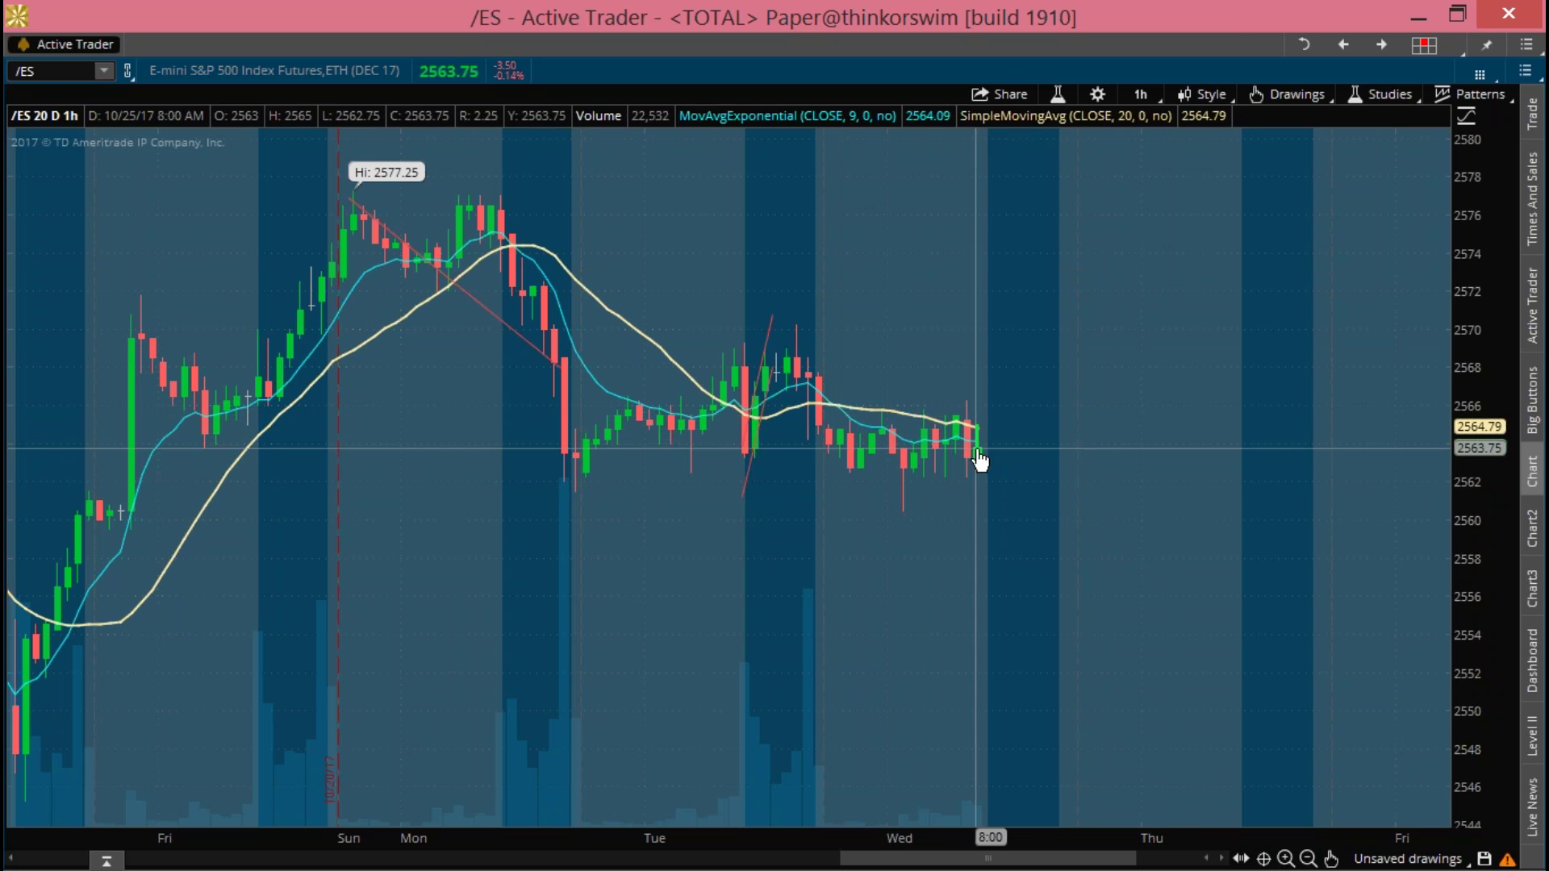
- Review the overnight price action on the 30-minute (10 D : 30m) and 15-minute (5 D : 15m) timeframes
{"action": "left_click", "coordinate": [1140, 94]}
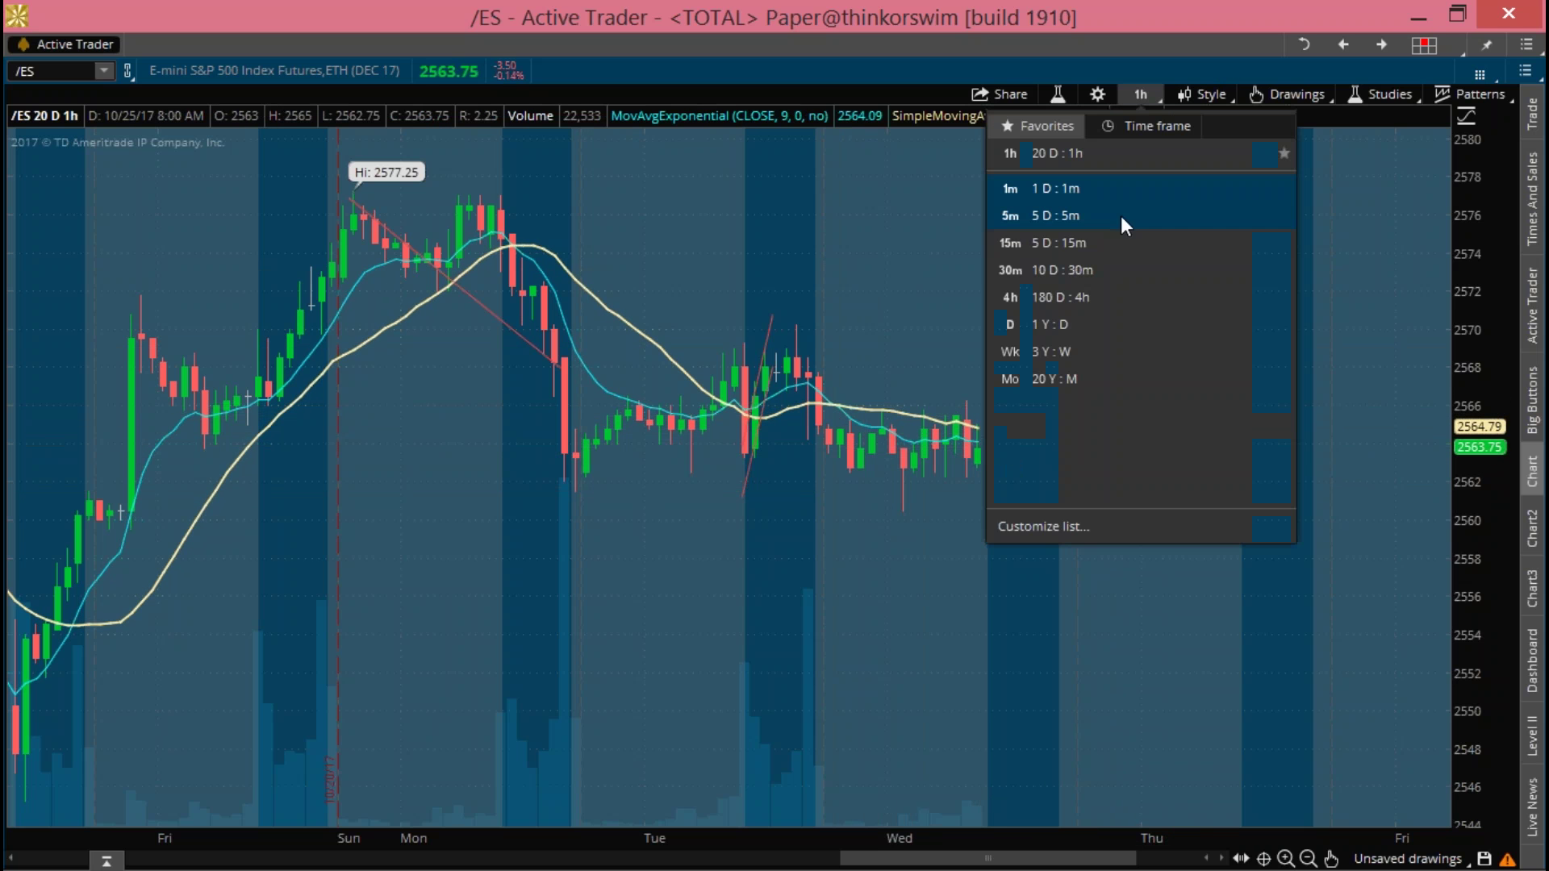
{"action": "left_click", "coordinate": [1068, 270]}
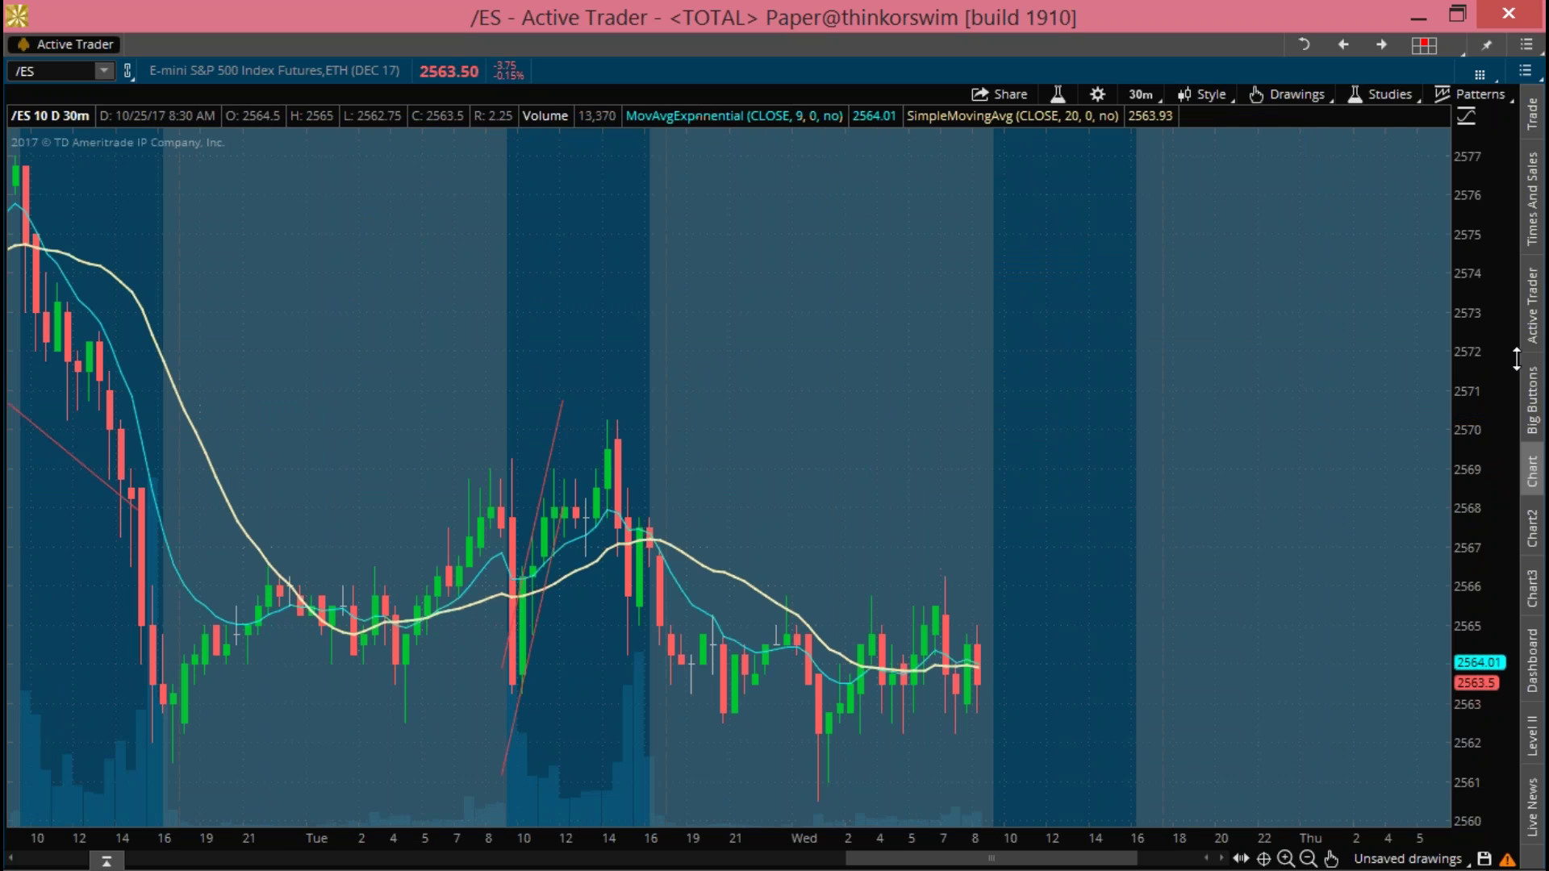
{"action": "left_click_drag", "start_coordinate": [1466, 353], "coordinate": [1466, 379]}
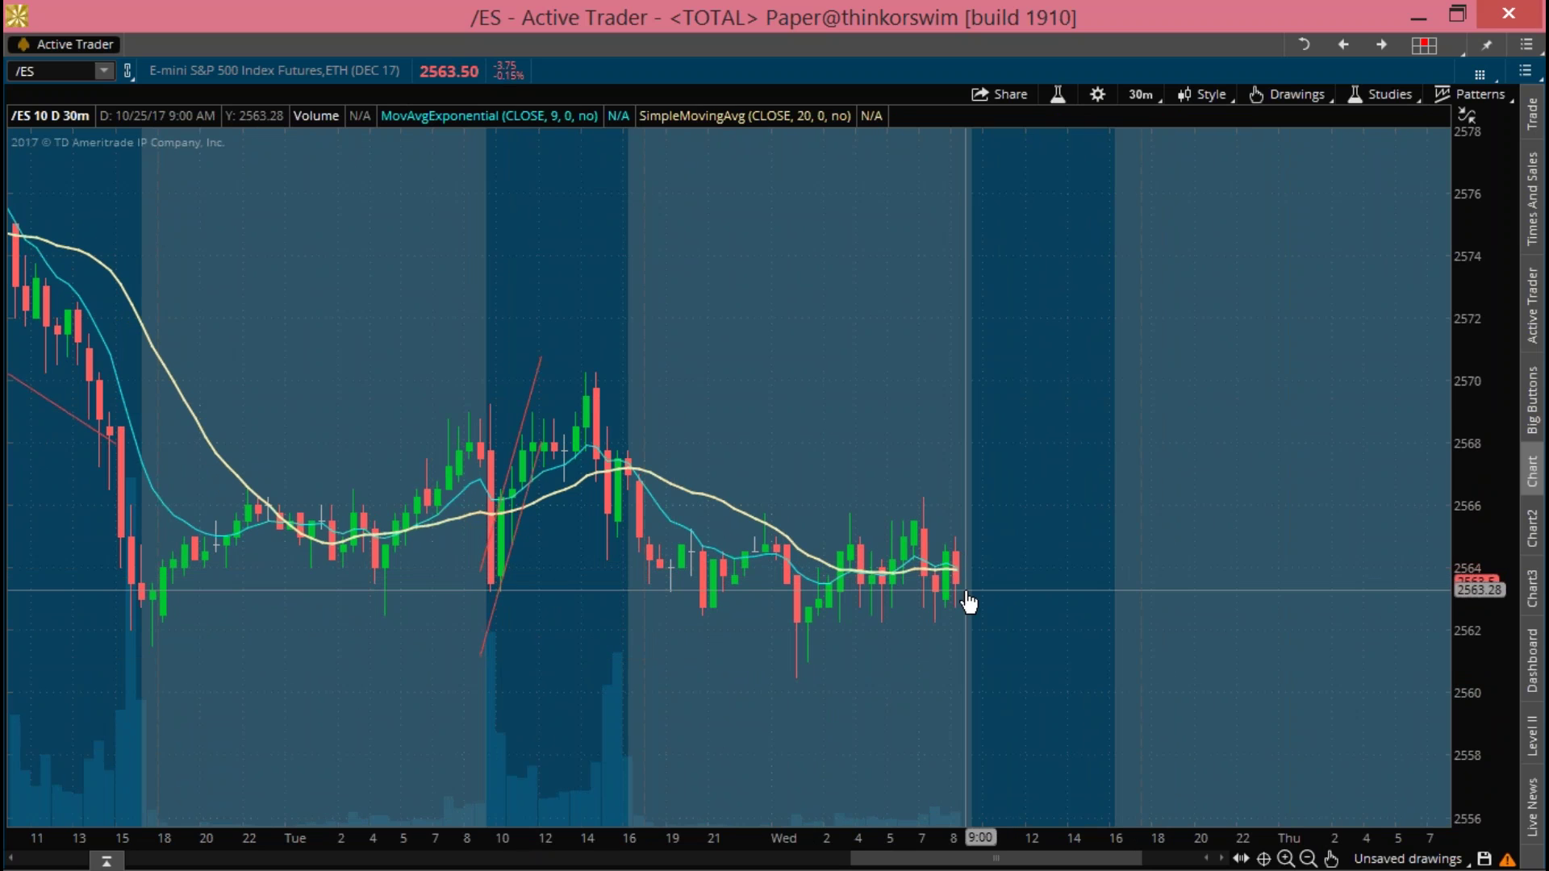
{"action": "left_click", "coordinate": [1140, 95]}
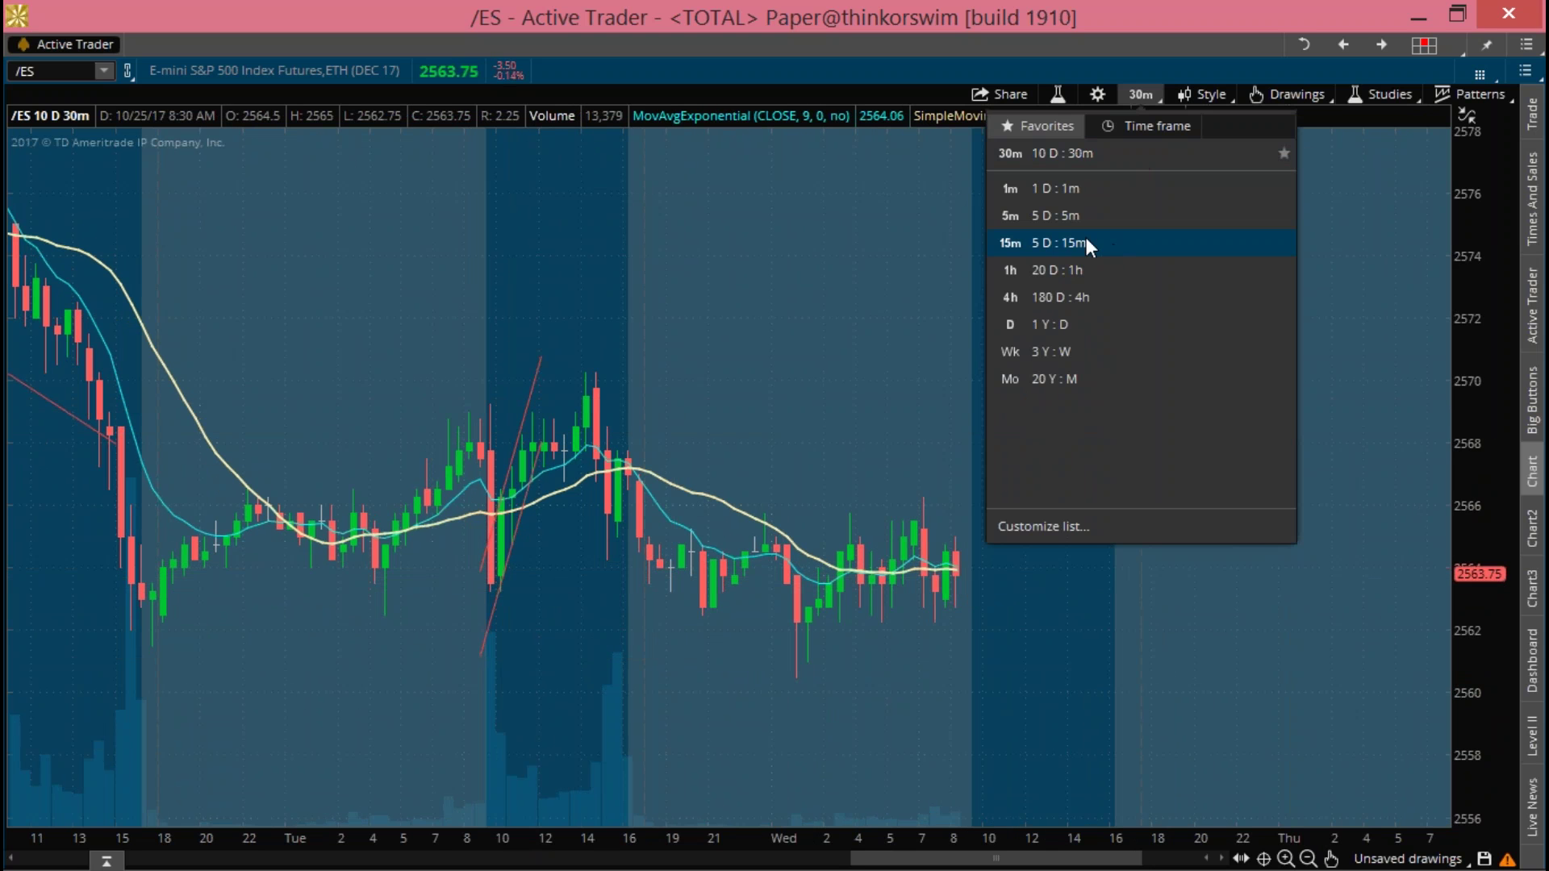
{"action": "left_click", "coordinate": [1084, 242]}
{"action": "left_click_drag", "start_coordinate": [1459, 236], "coordinate": [656, 556]}
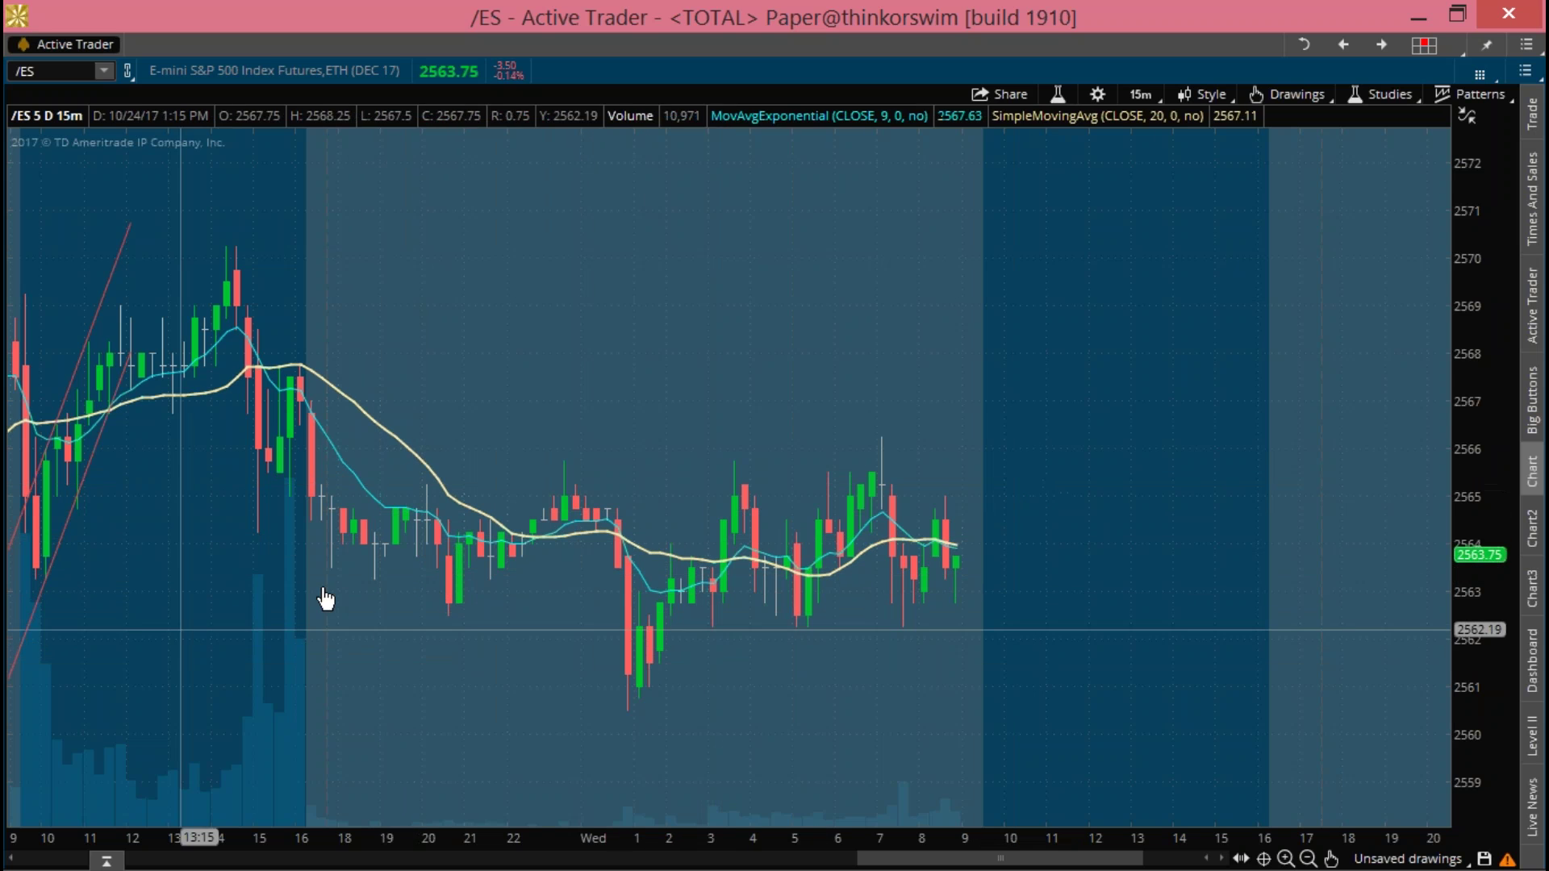
- Set the chart to the 5-minute timeframe (5 D : 5m) with a compressed price scale
{"action": "left_click", "coordinate": [1142, 93]}
{"action": "left_click", "coordinate": [1059, 215]}
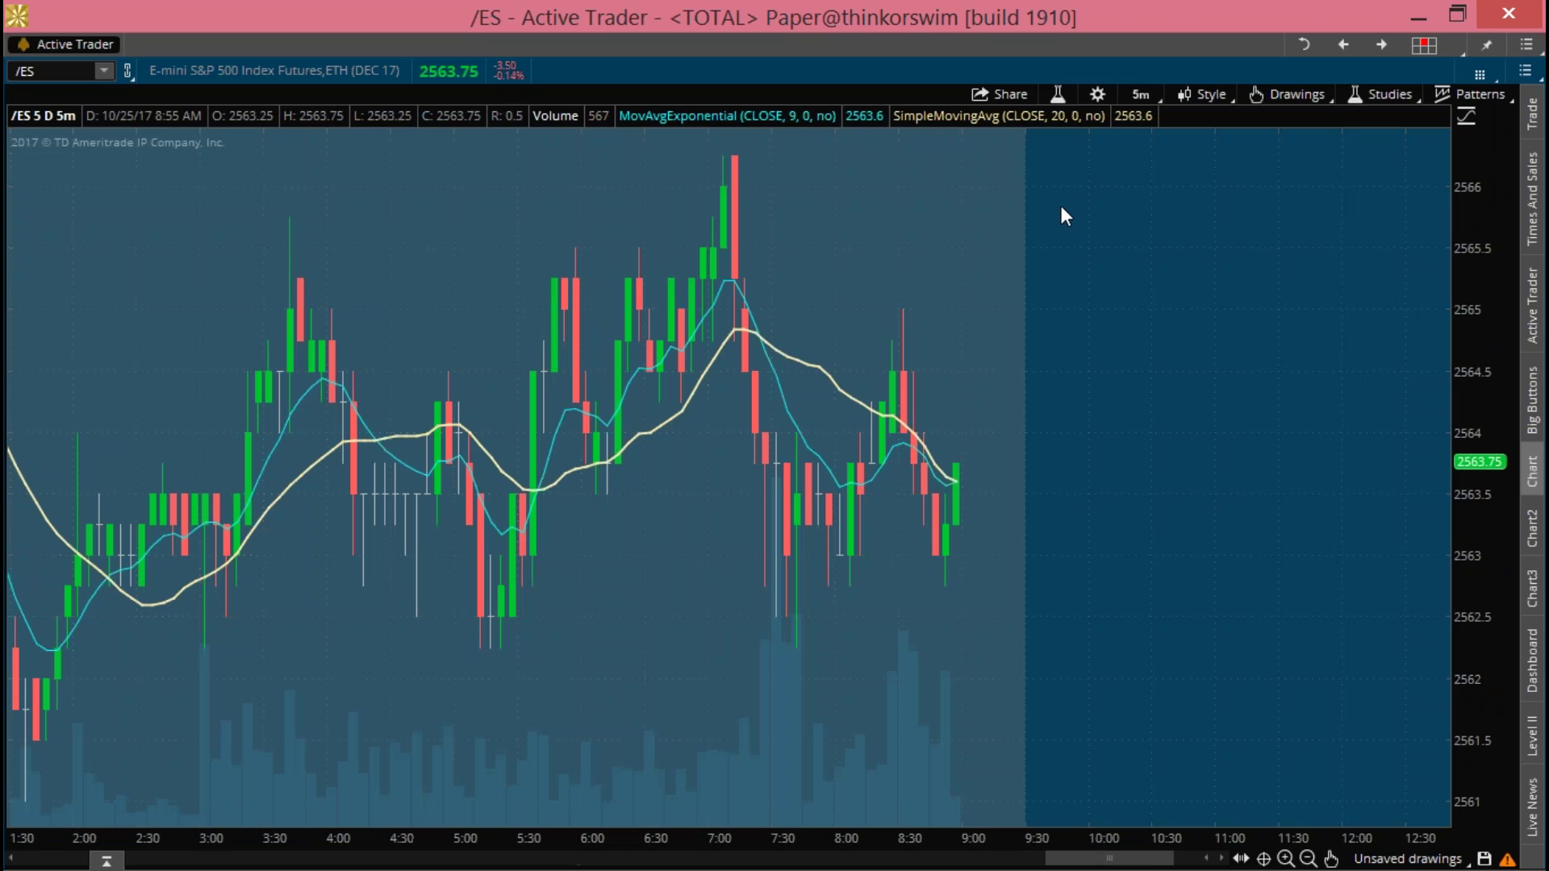
{"action": "left_click_drag", "start_coordinate": [1486, 202], "coordinate": [1452, 388]}
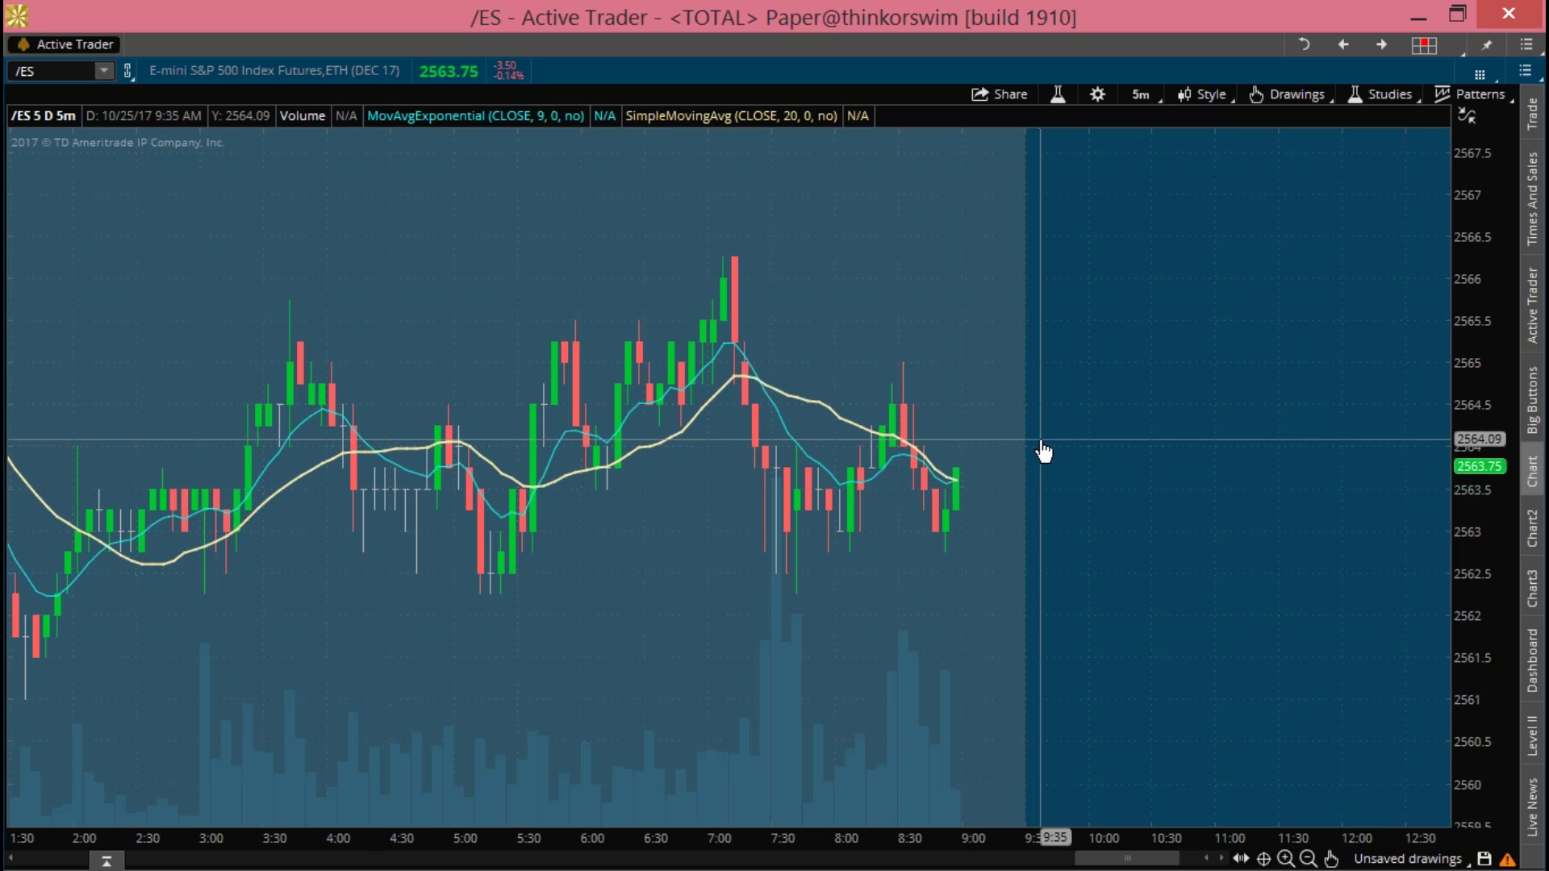
{"action": "left_click_drag", "start_coordinate": [1470, 225], "coordinate": [1427, 539]}
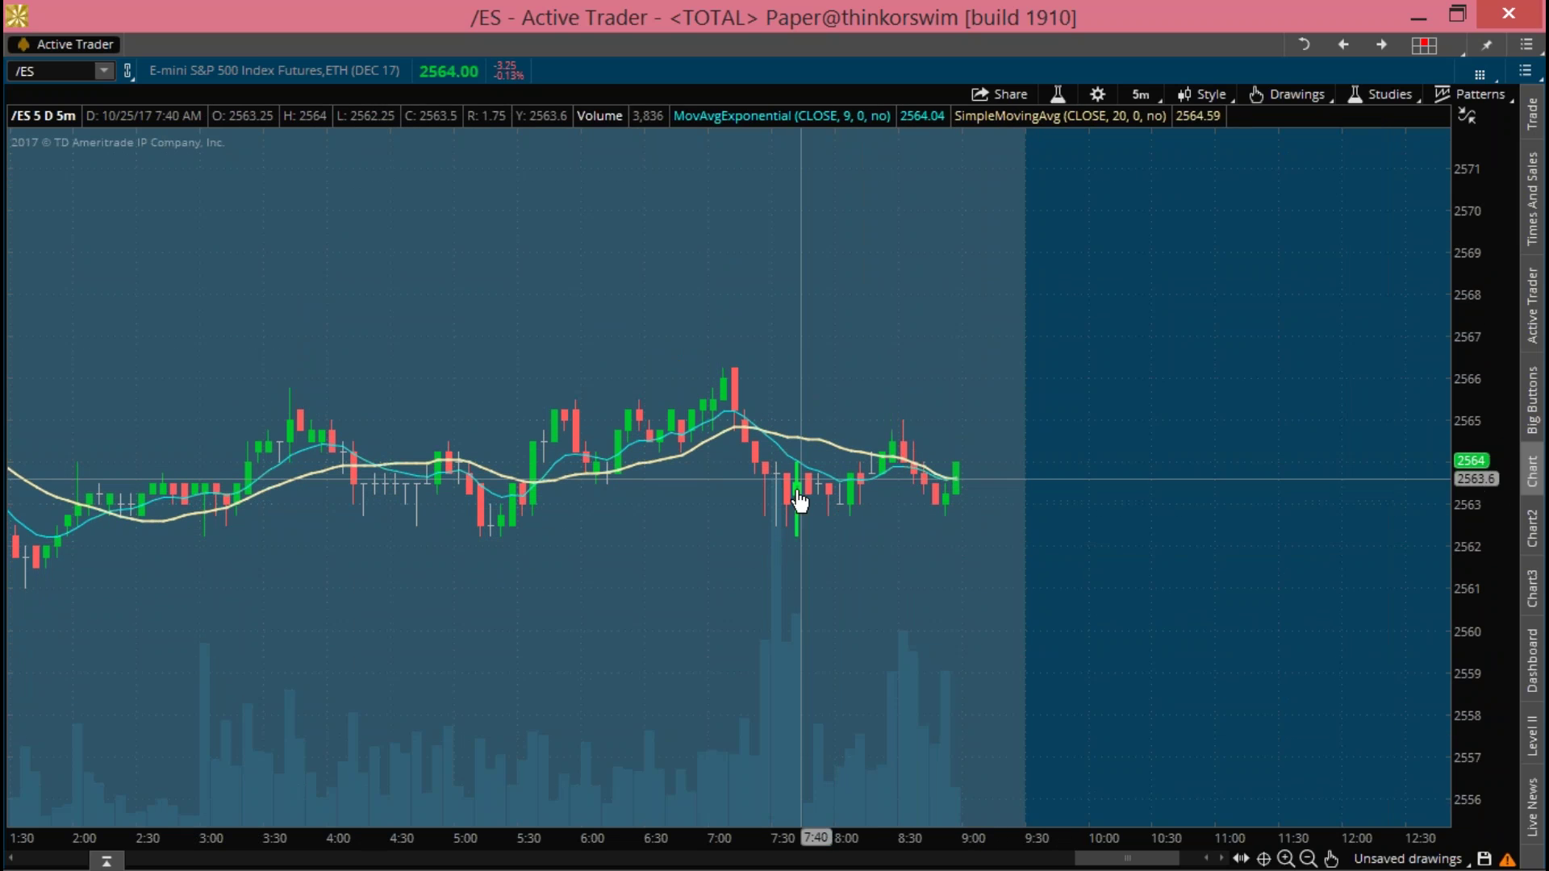
- Draw Fibonacci Retracements from the swing high near 8:30 at about 2565.03 down to the 8:50 low at about 2562.69
{"action": "left_click", "coordinate": [1277, 89]}
{"action": "mouse_move", "coordinate": [1282, 221]}
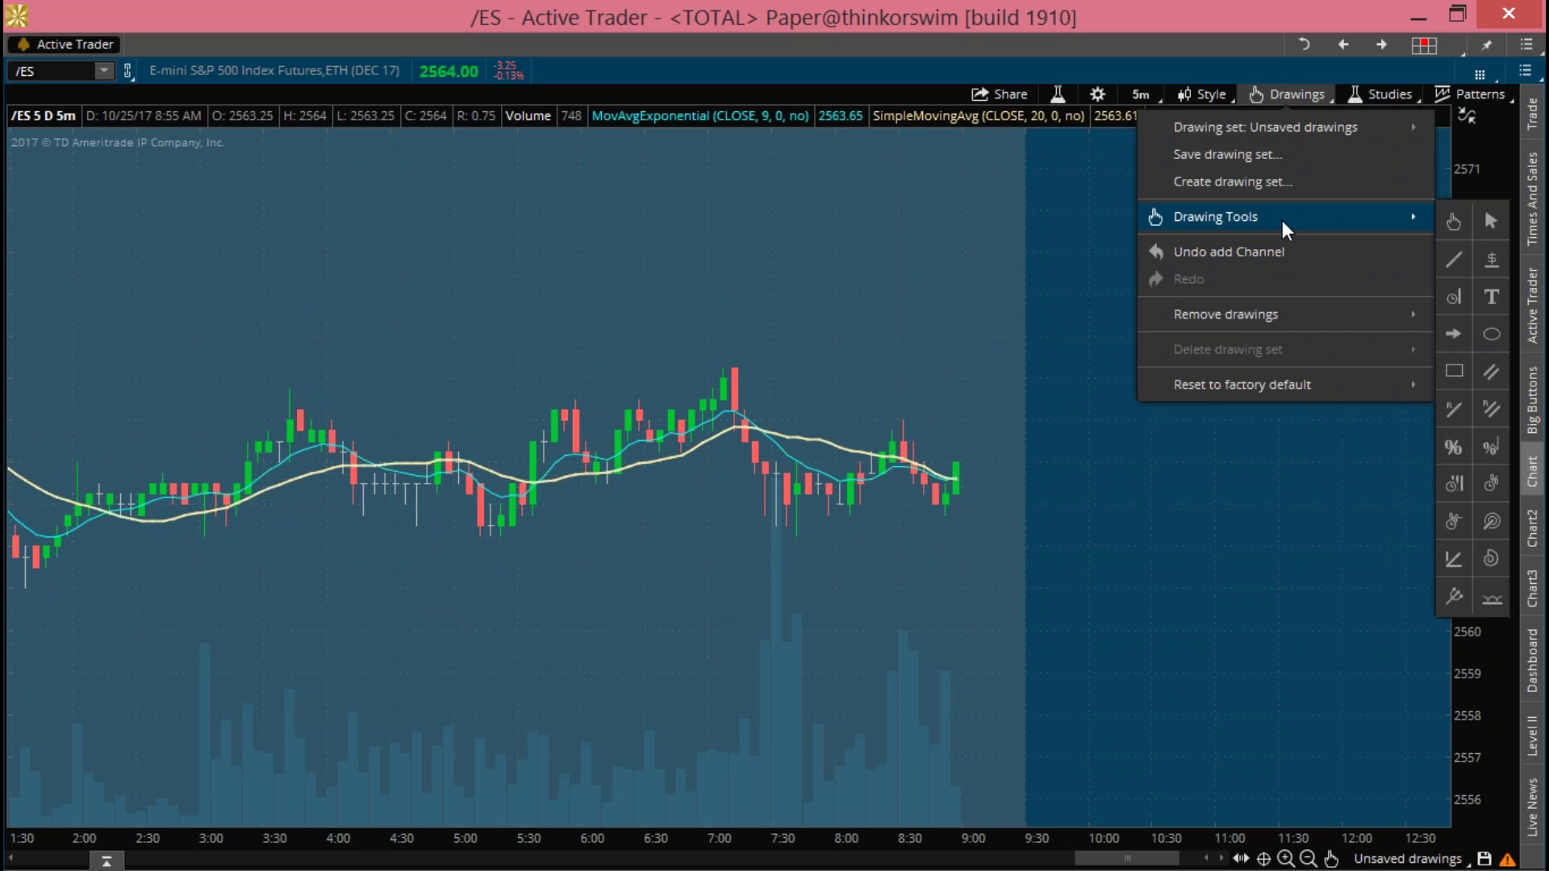
{"action": "left_click", "coordinate": [1453, 448]}
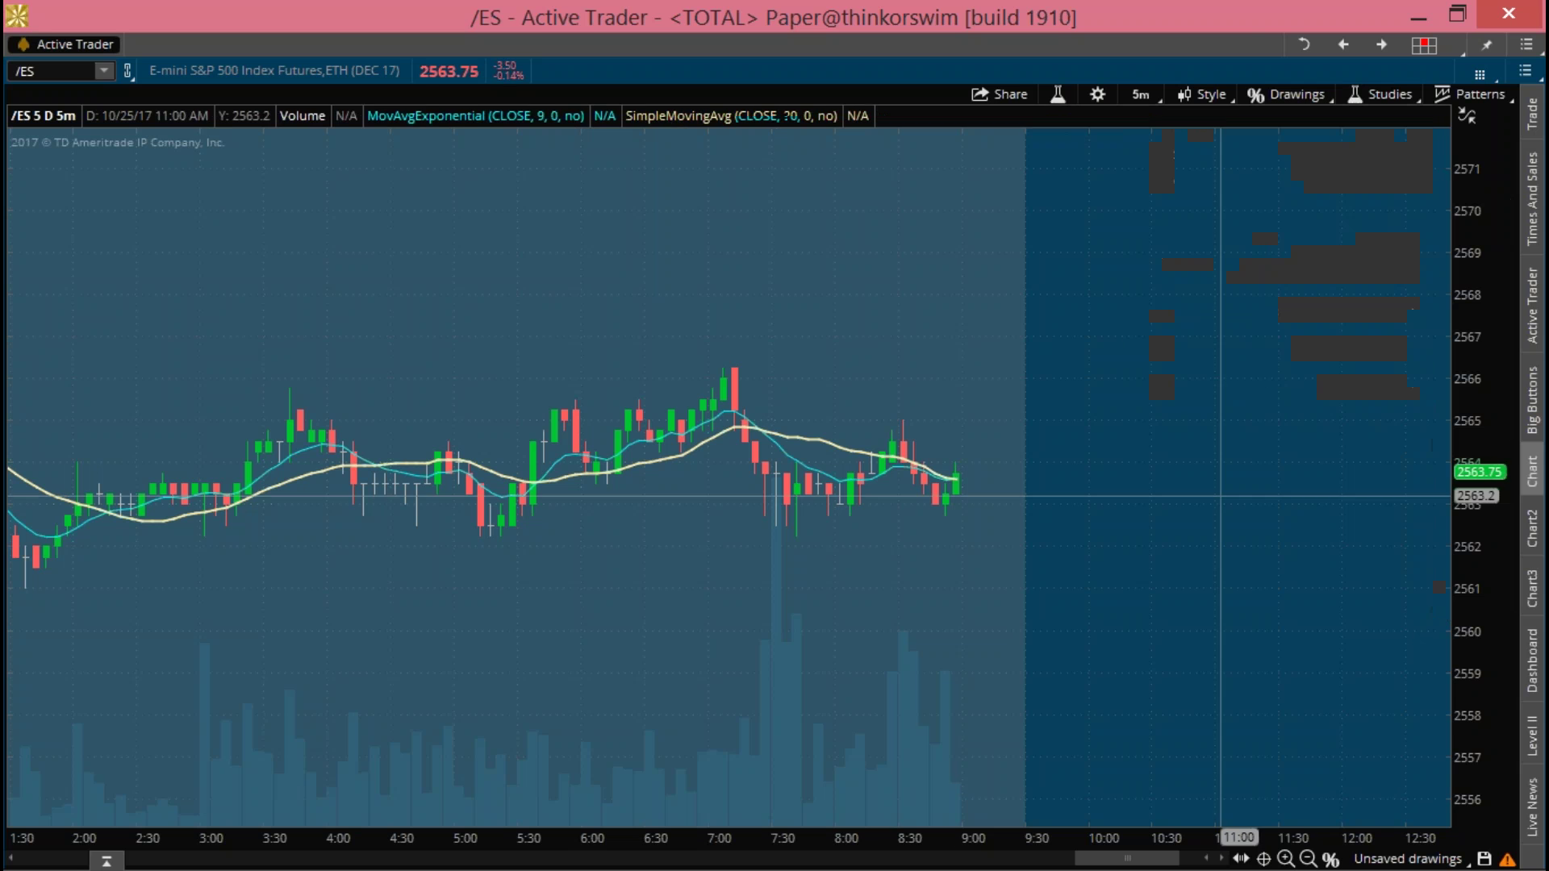
{"action": "left_click", "coordinate": [902, 419]}
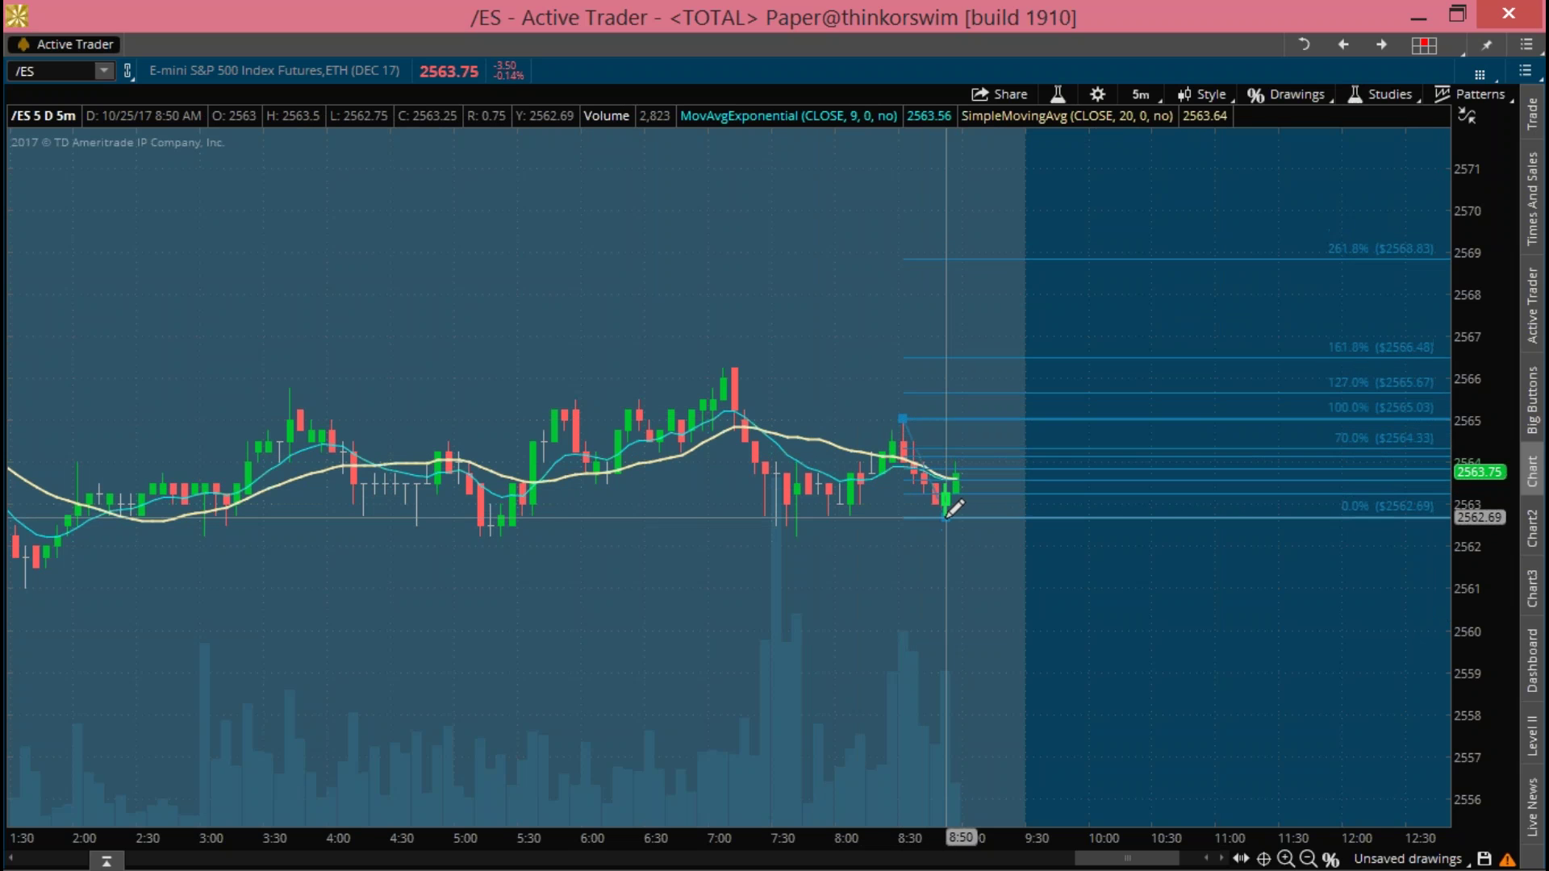
{"action": "left_click", "coordinate": [947, 516]}
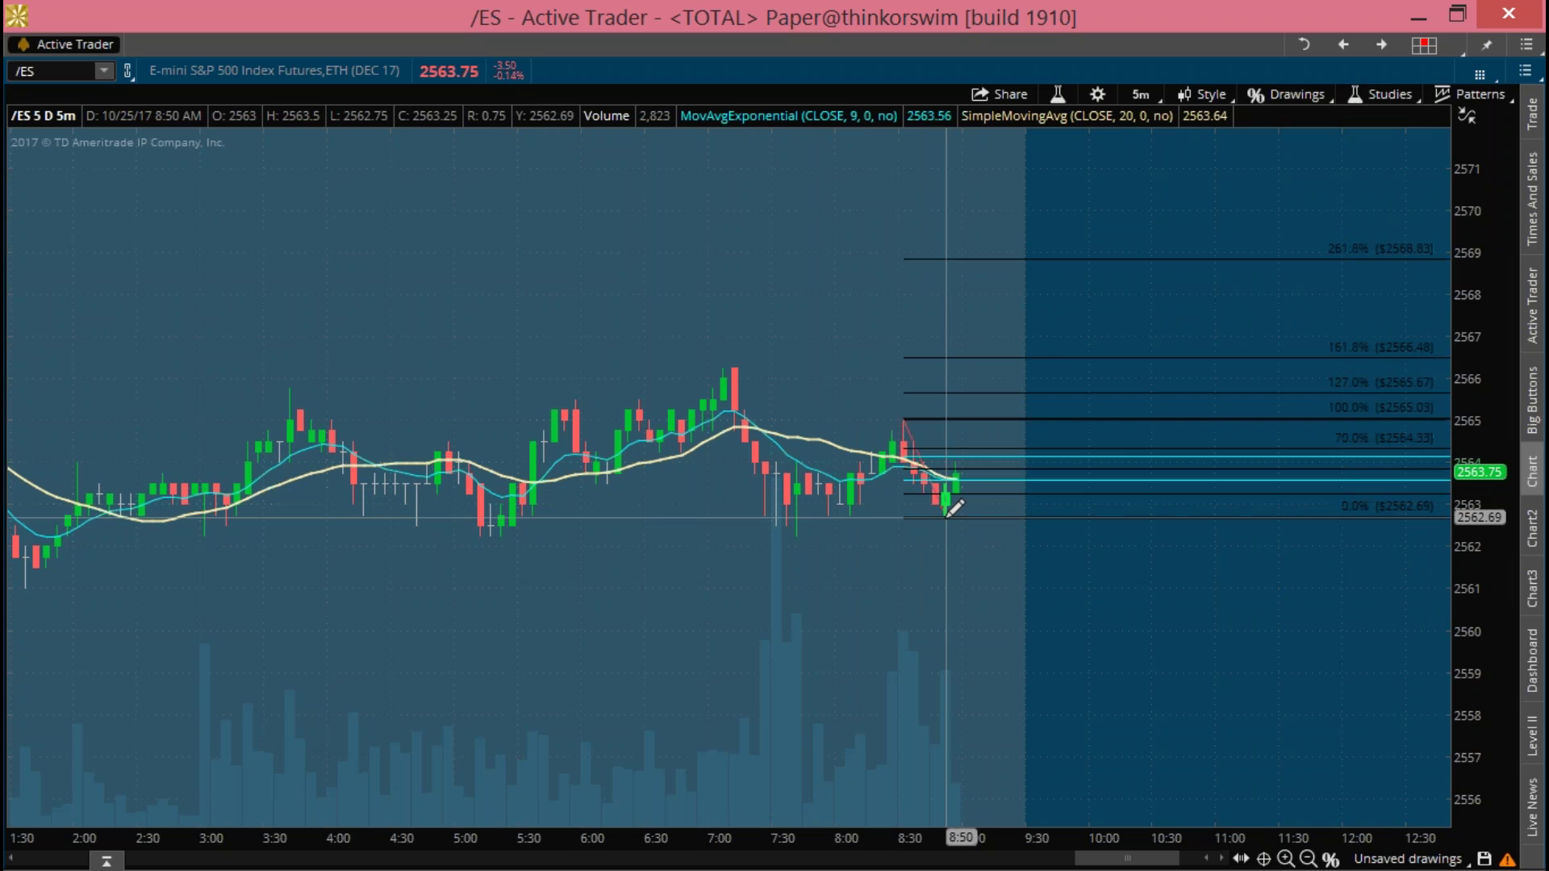
{"action": "mouse_move", "coordinate": [1015, 454]}
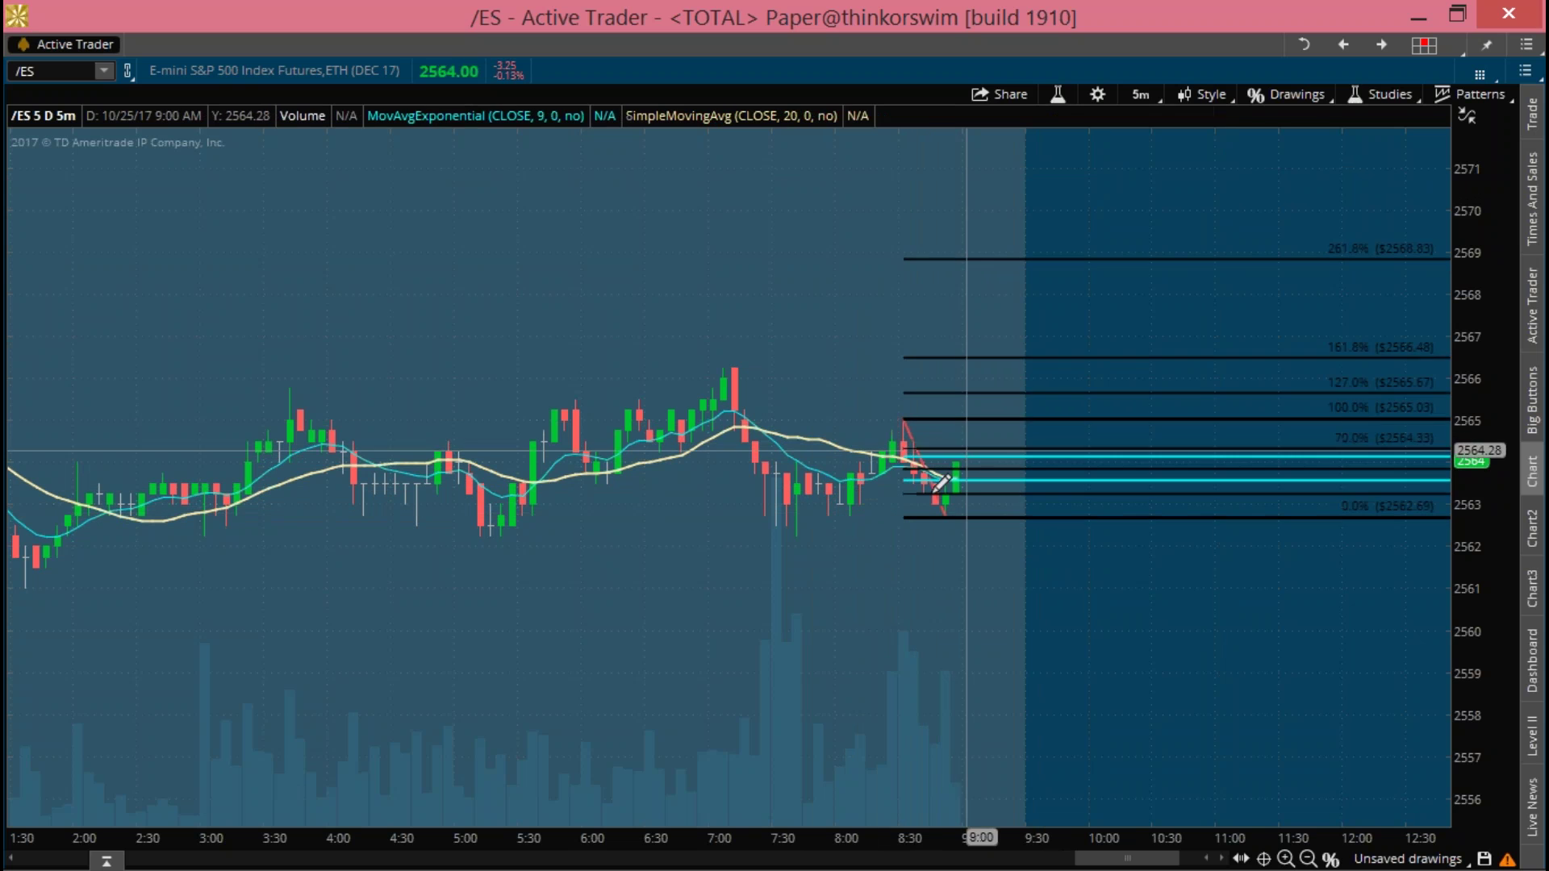
- Add Fibonacci Extensions from the 8:55 candle's high at about 2564.06 to the 8:50 low at about 2562.74
{"action": "left_click", "coordinate": [1273, 93]}
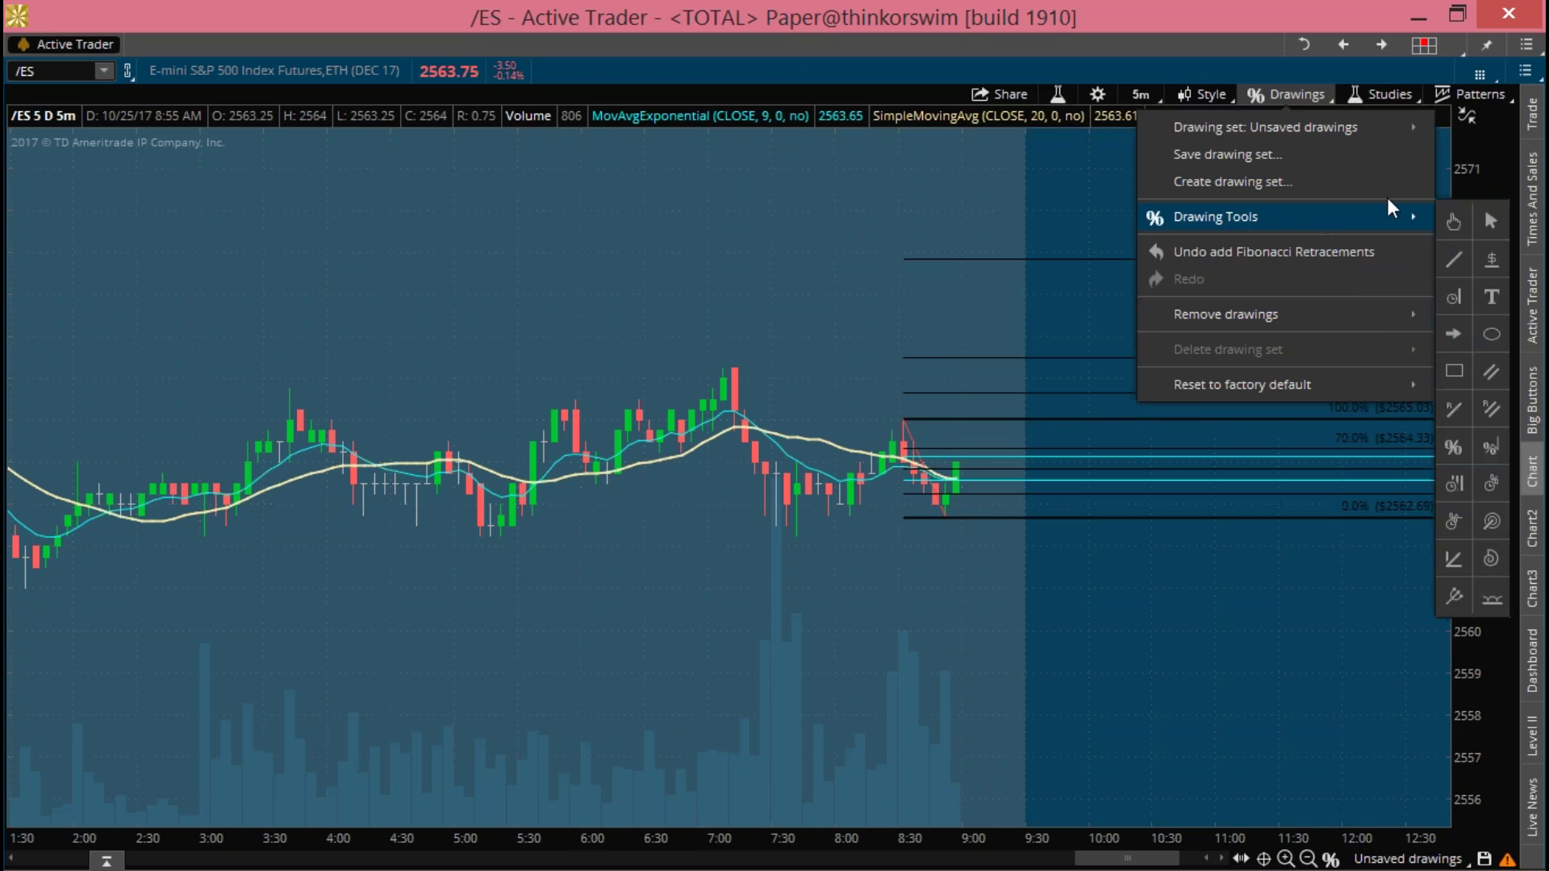
{"action": "mouse_move", "coordinate": [1411, 216]}
{"action": "left_click", "coordinate": [1491, 448]}
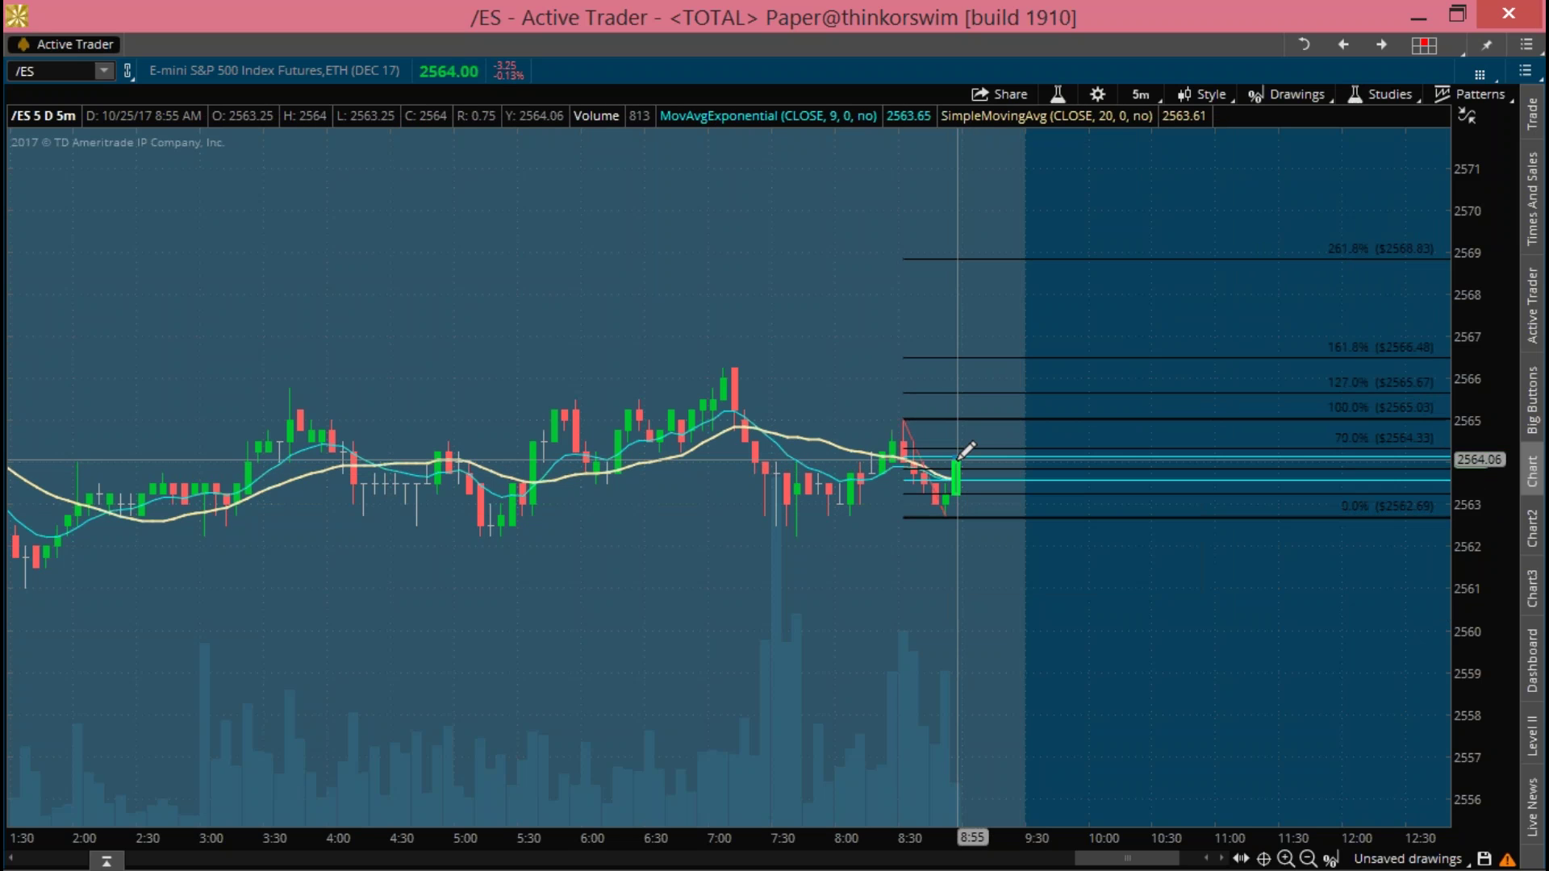
{"action": "left_click", "coordinate": [957, 459]}
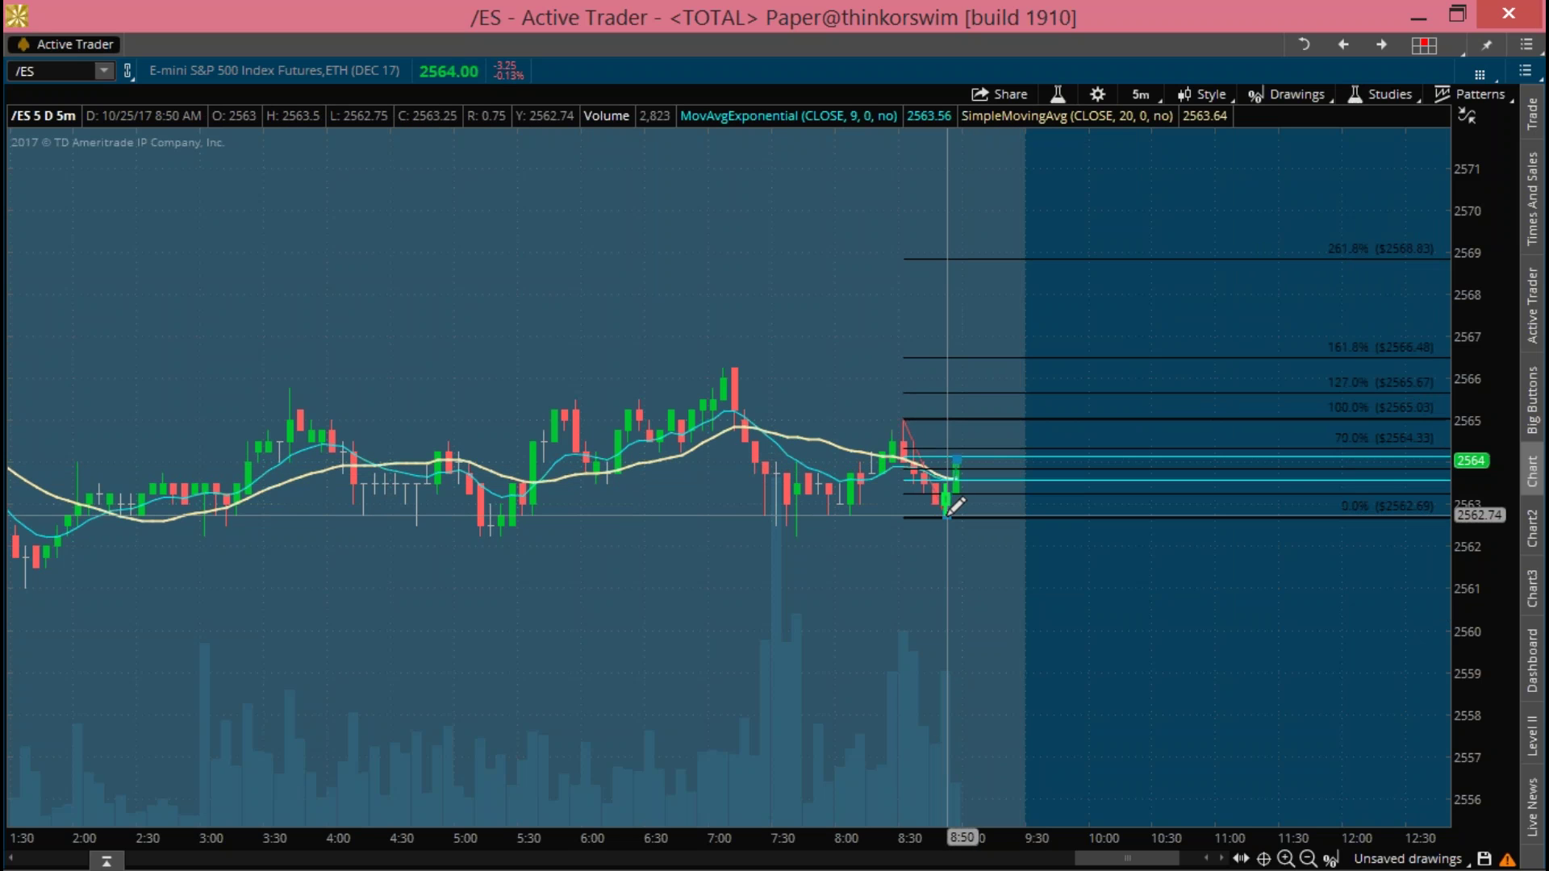
{"action": "left_click", "coordinate": [948, 515]}
{"action": "left_click", "coordinate": [948, 515]}
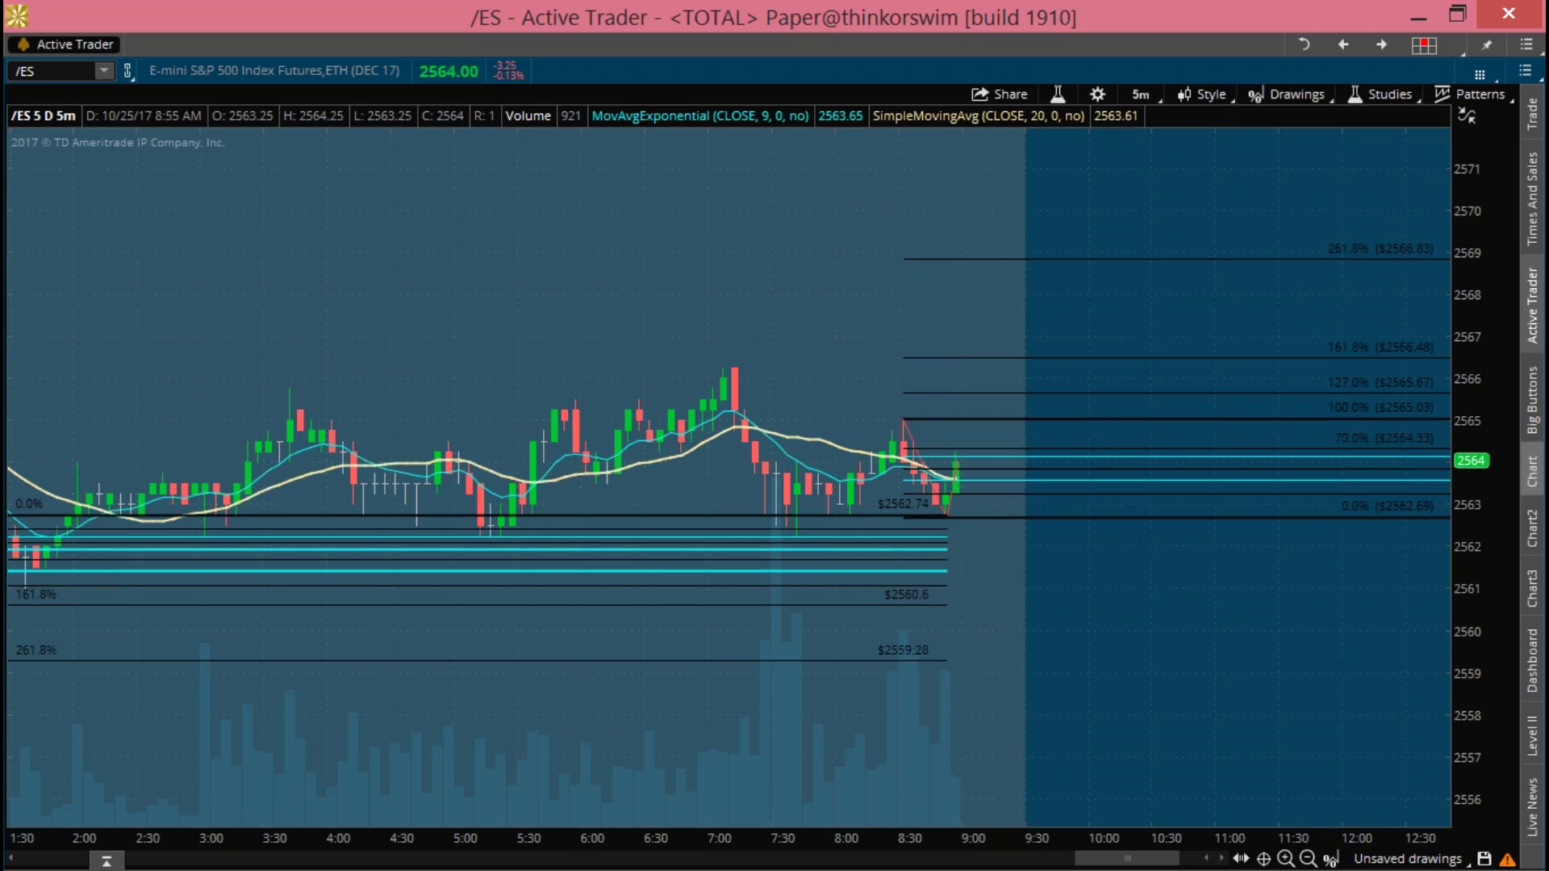
{"action": "left_click_drag", "start_coordinate": [1487, 378], "coordinate": [1487, 476]}
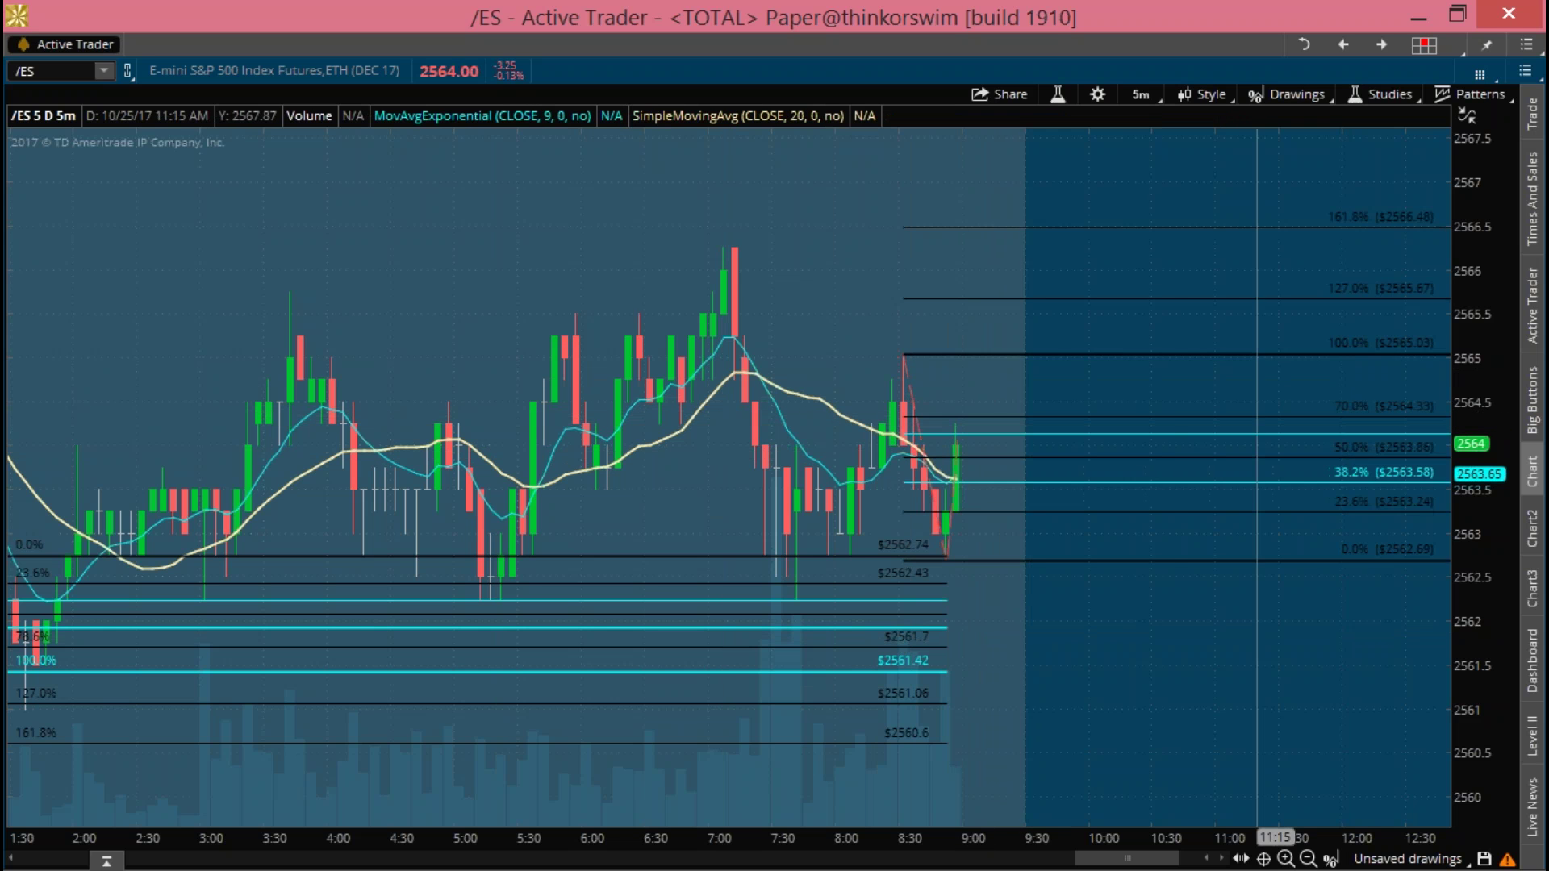
- Remove the Fibonacci Retracements and Fibonacci Extensions drawings from the 5-minute chart
{"action": "right_click", "coordinate": [1038, 299]}
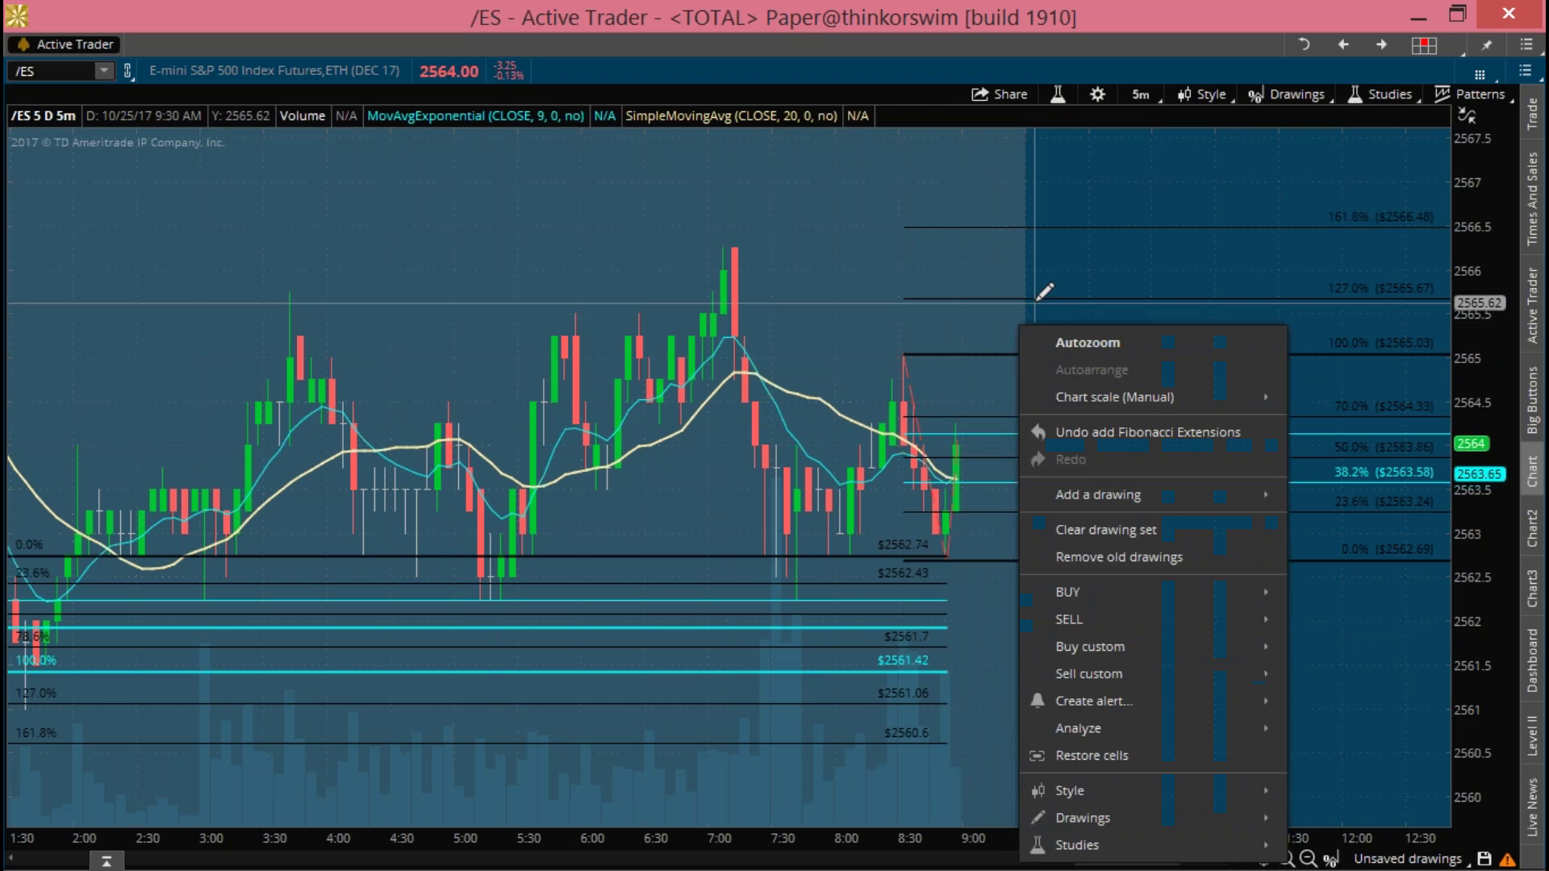
{"action": "left_click", "coordinate": [1106, 402]}
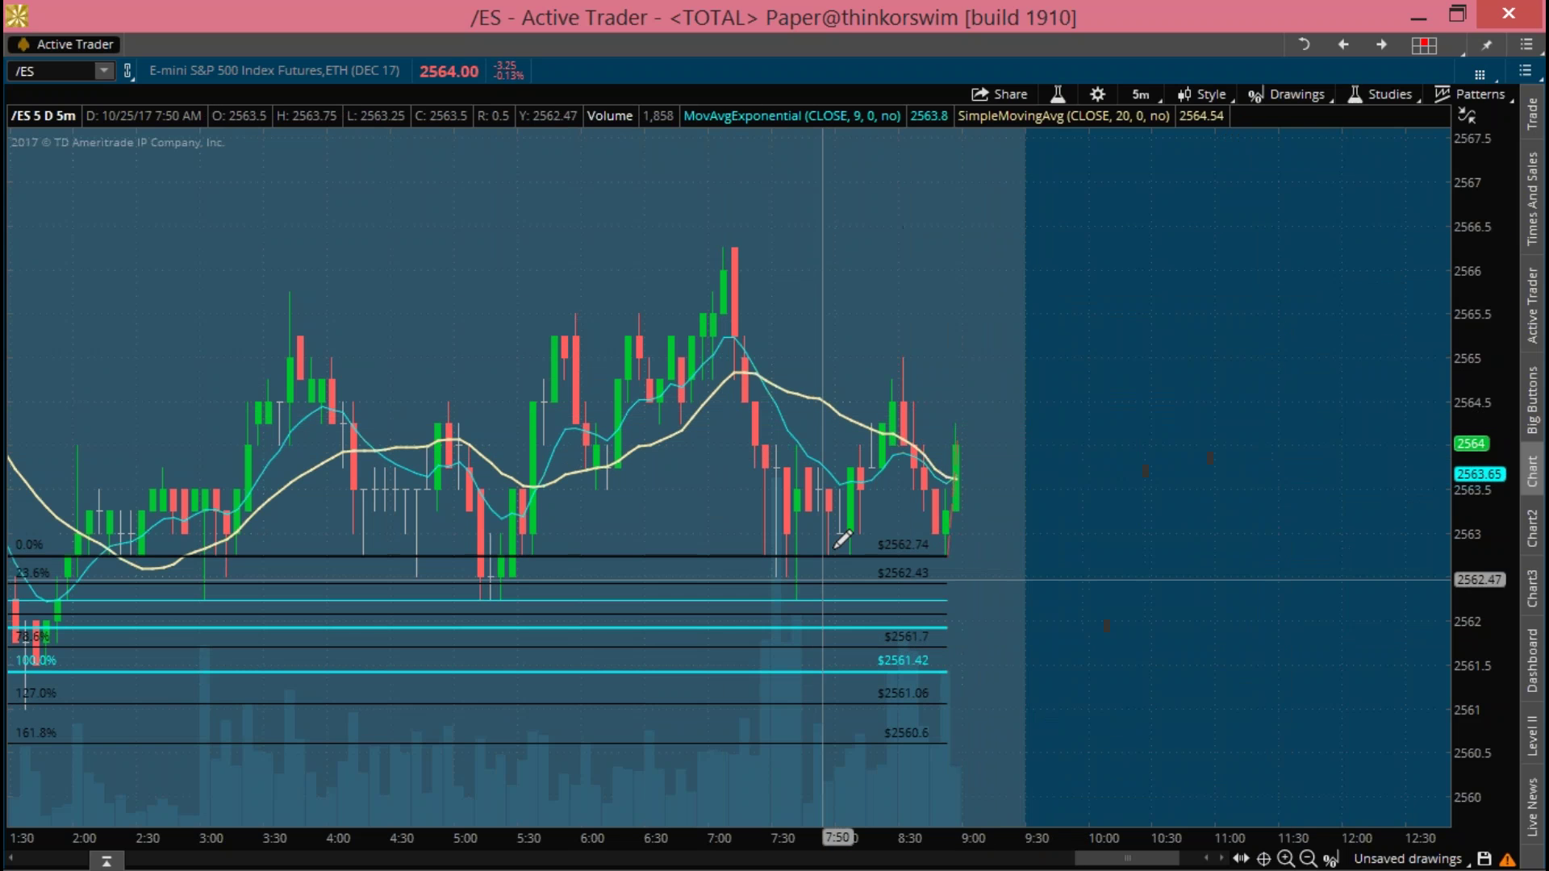
{"action": "right_click", "coordinate": [822, 556]}
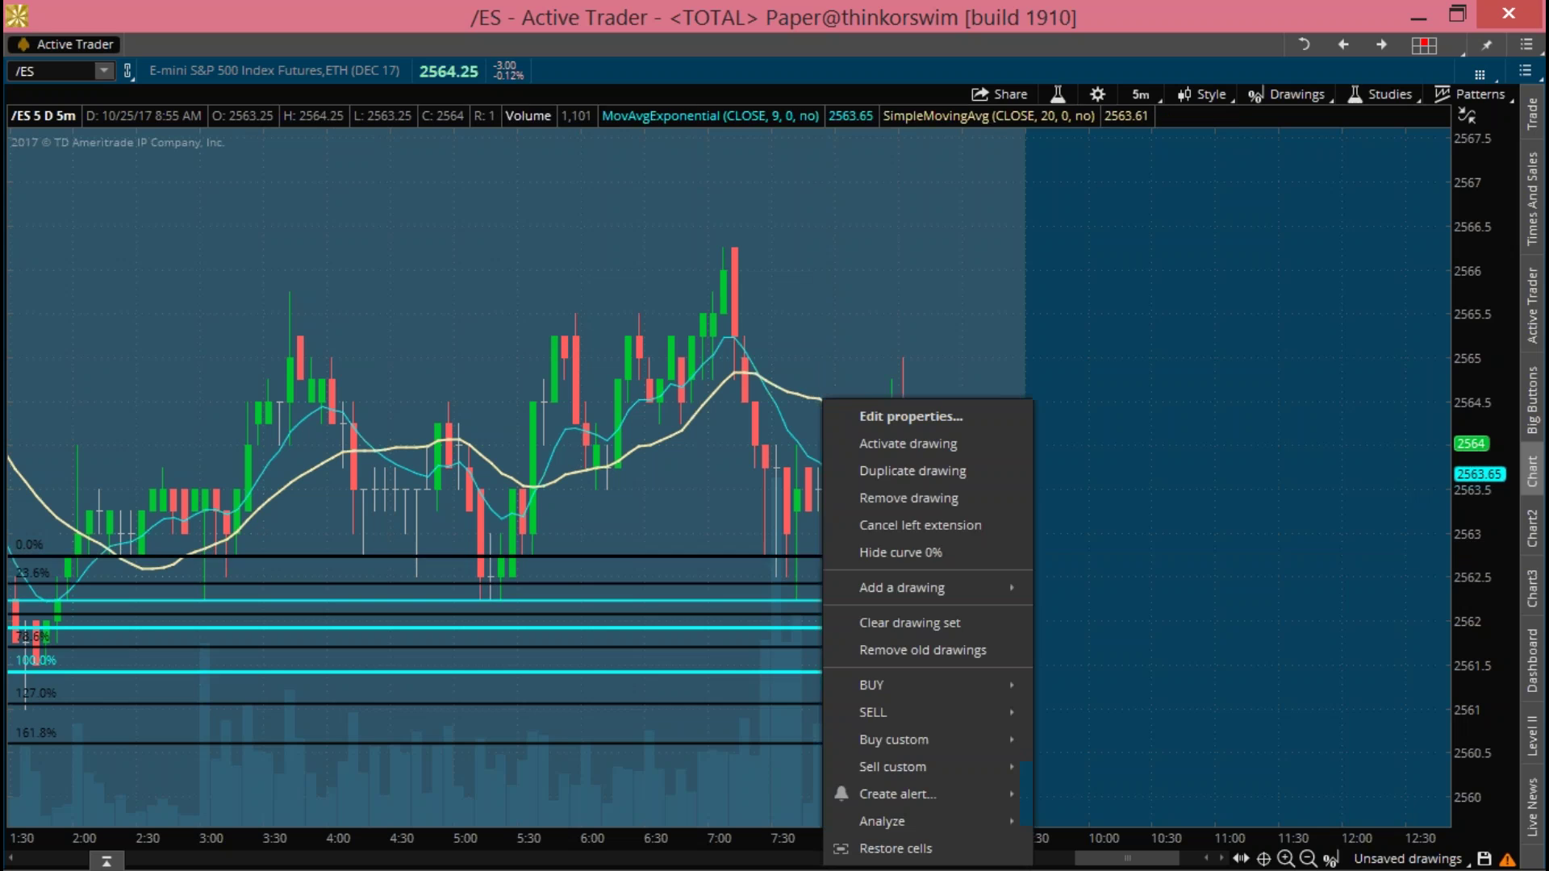
{"action": "left_click", "coordinate": [912, 498]}
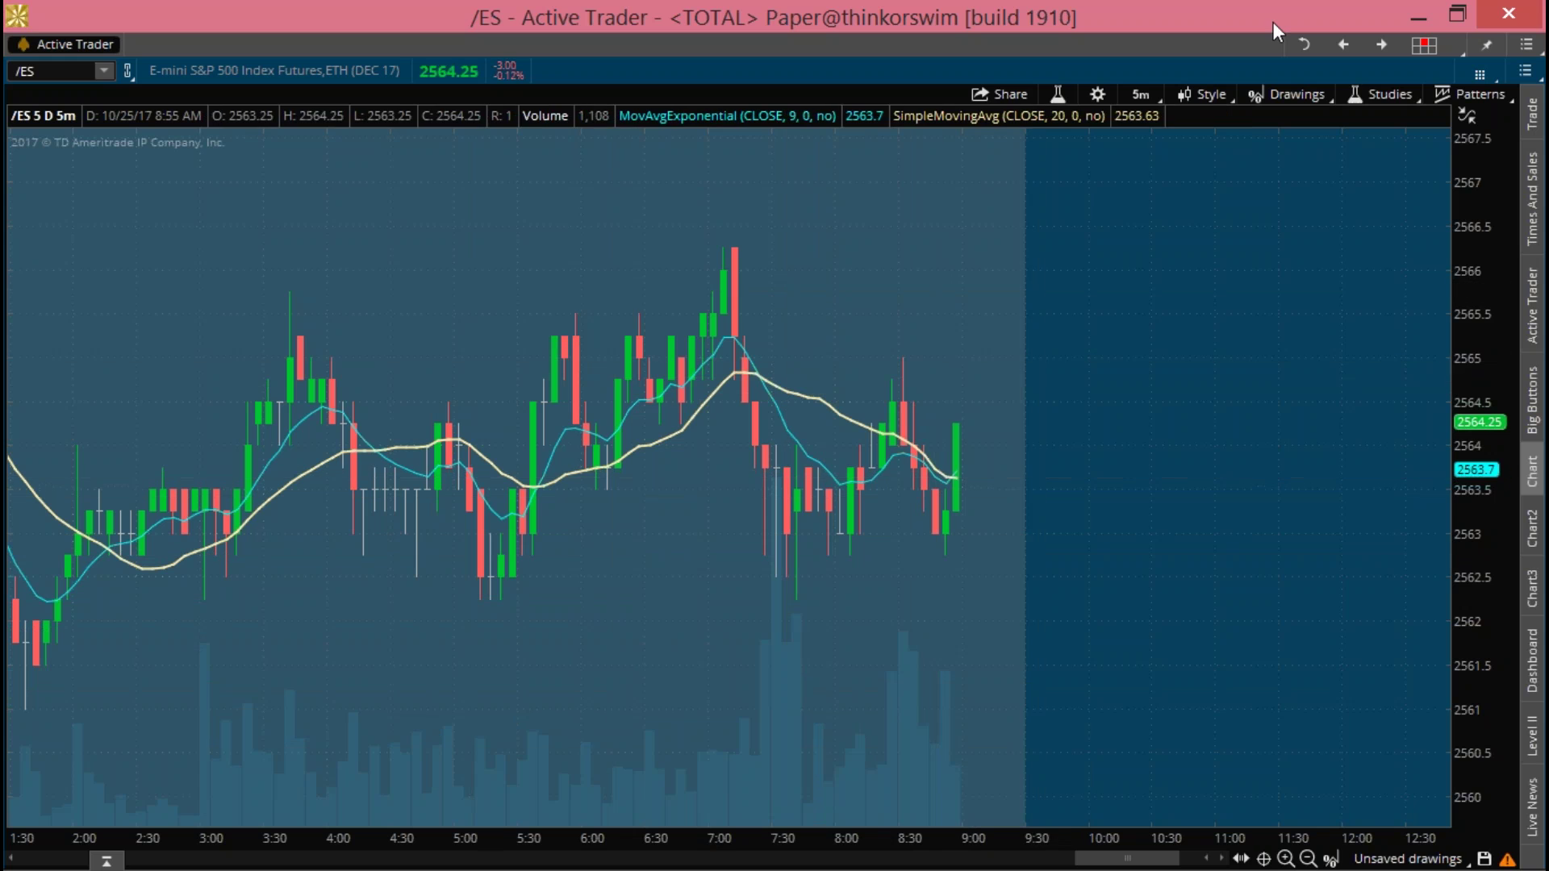
- Switch to Investor/RT, maximize the 405-minute ES composite chart and extend the latest volume profile through the 10/24 session
{"action": "left_click", "coordinate": [1417, 17]}
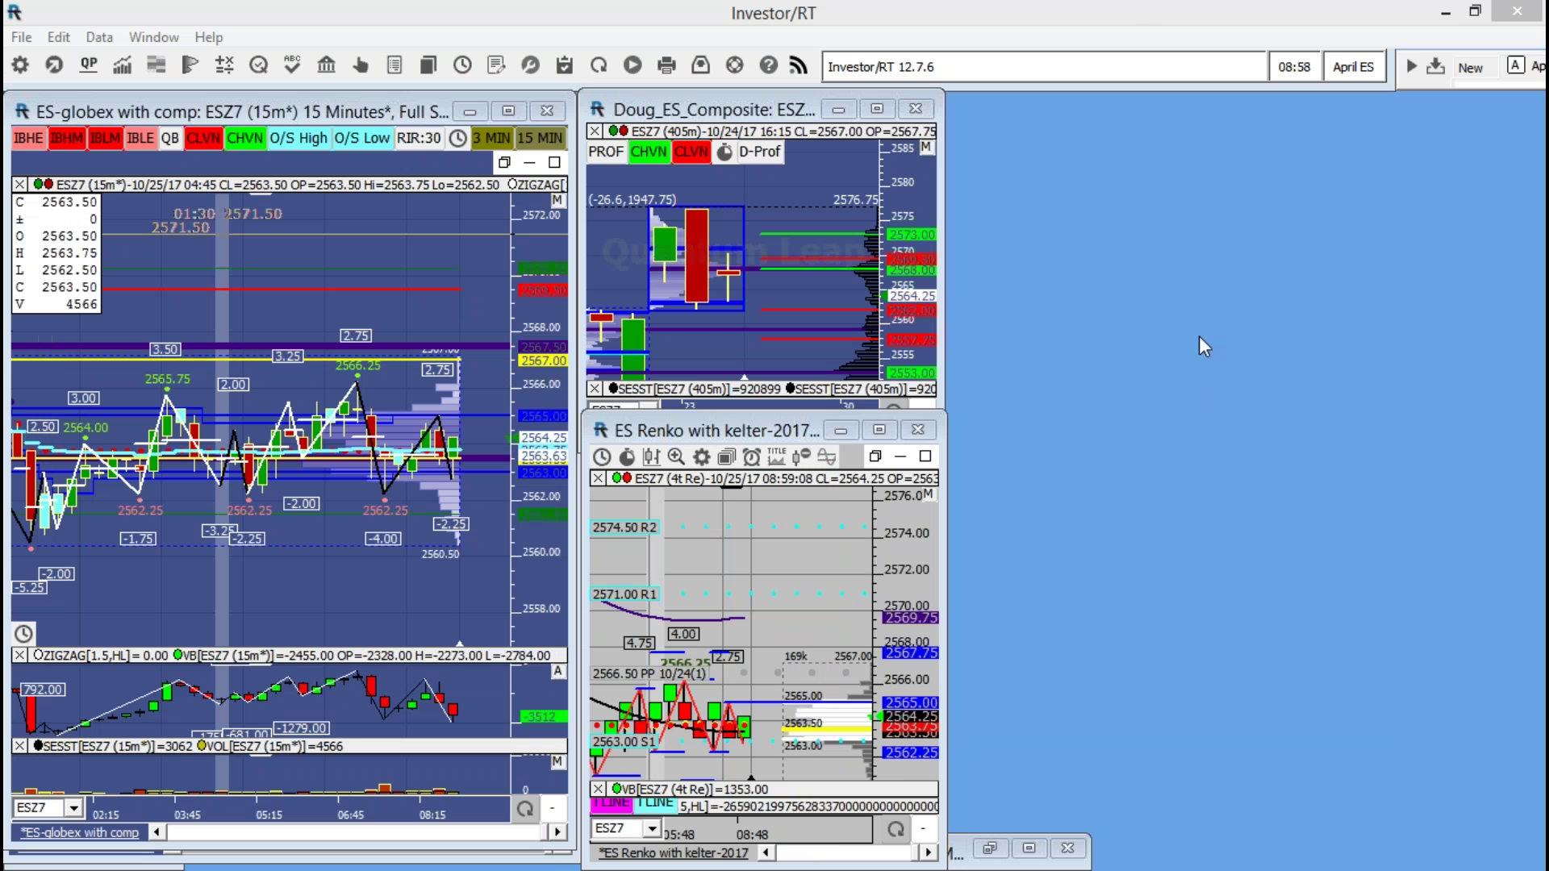
{"action": "double_click", "coordinate": [756, 117]}
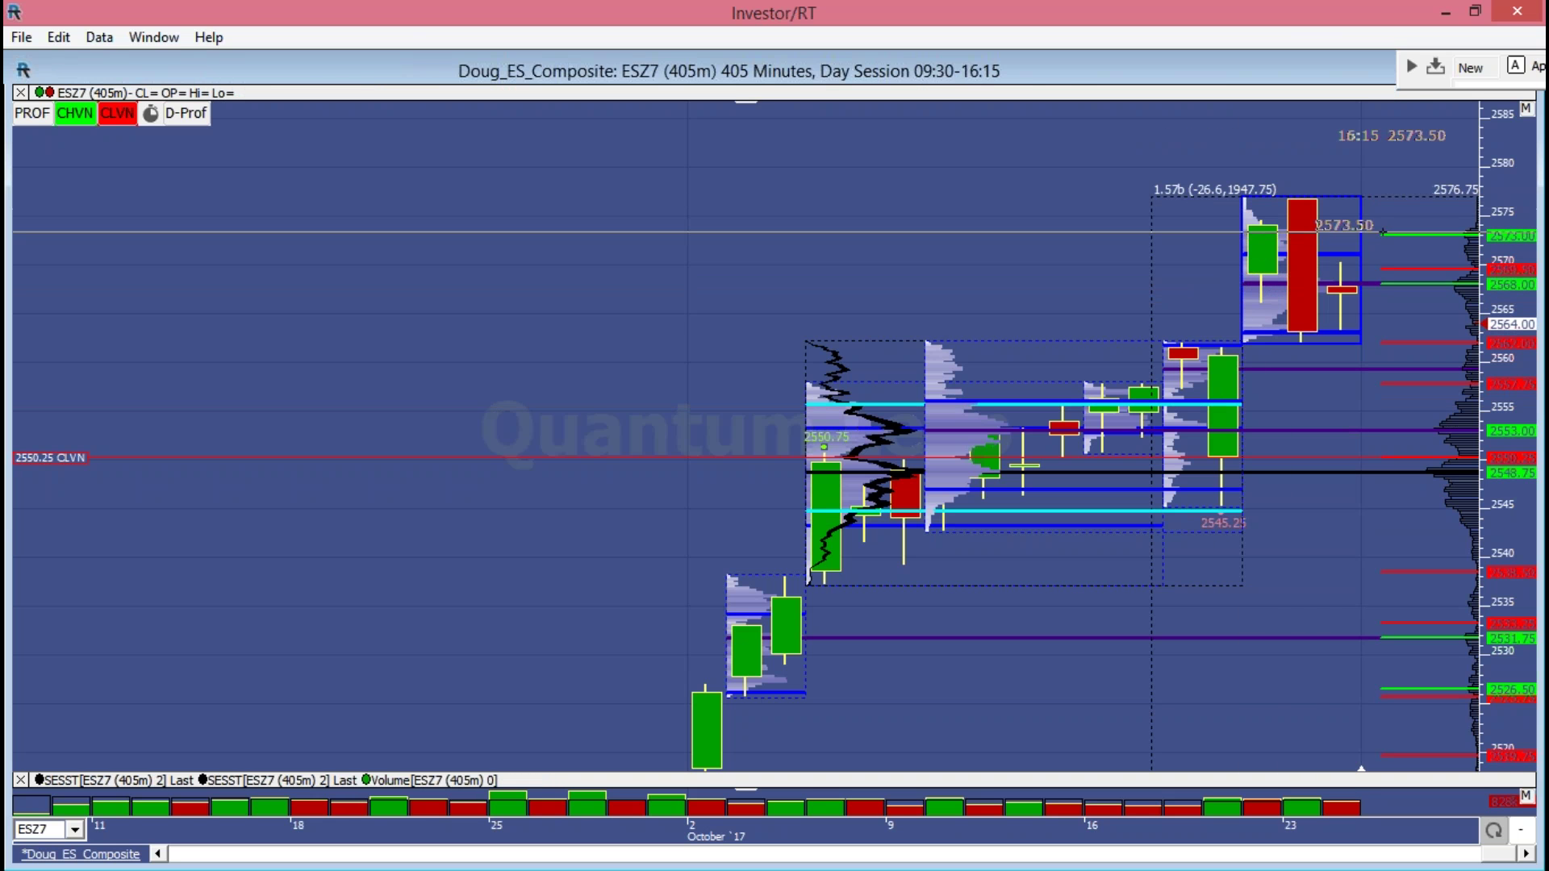
{"action": "left_click", "coordinate": [1319, 358]}
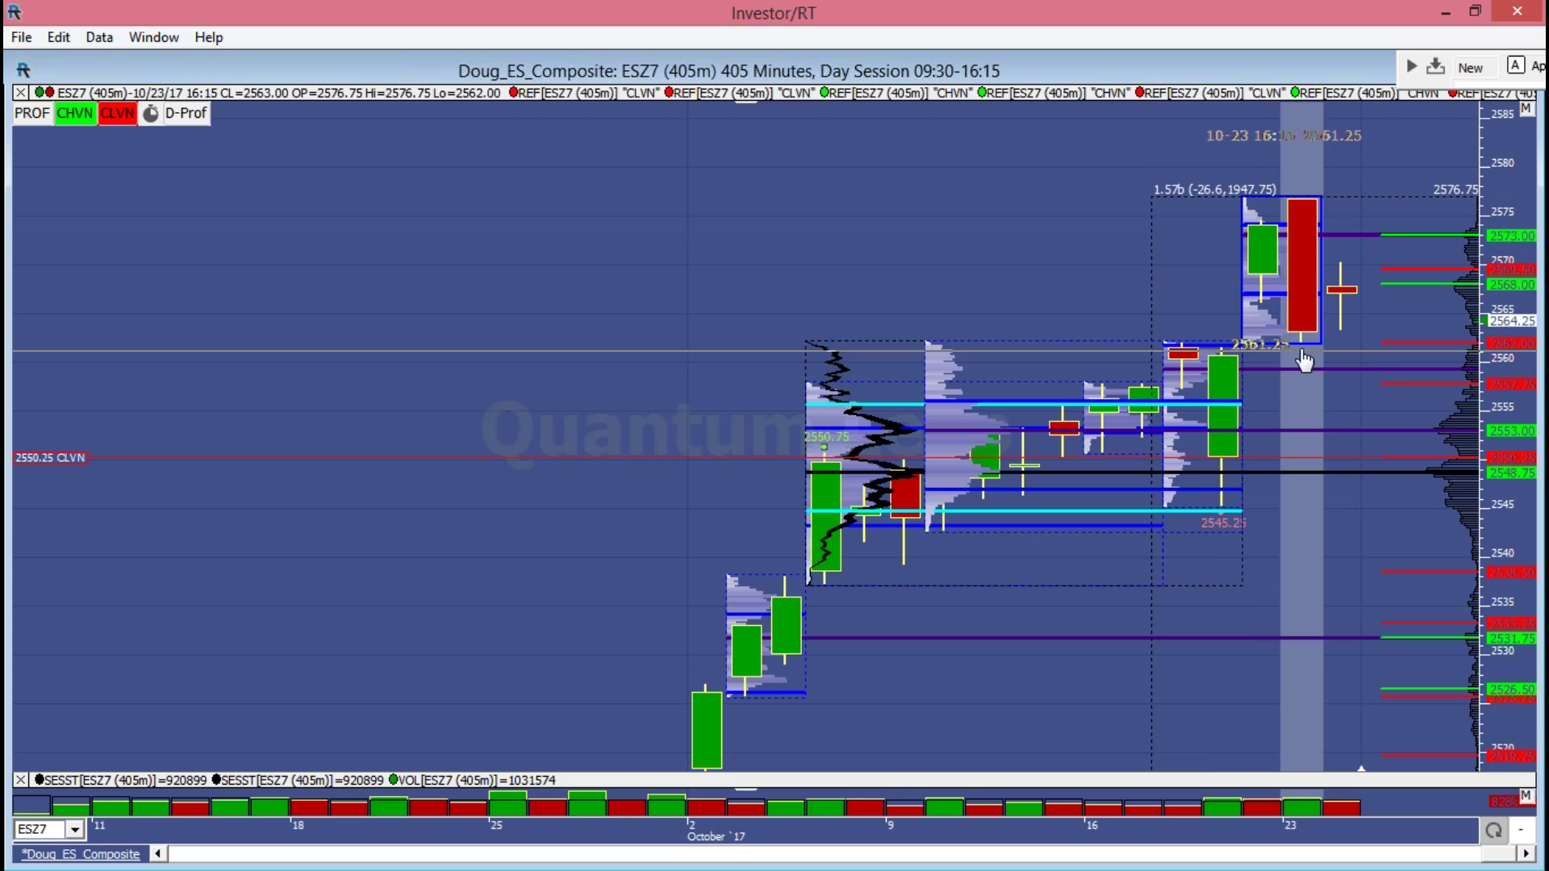
{"action": "left_click_drag", "start_coordinate": [1323, 343], "coordinate": [1362, 355]}
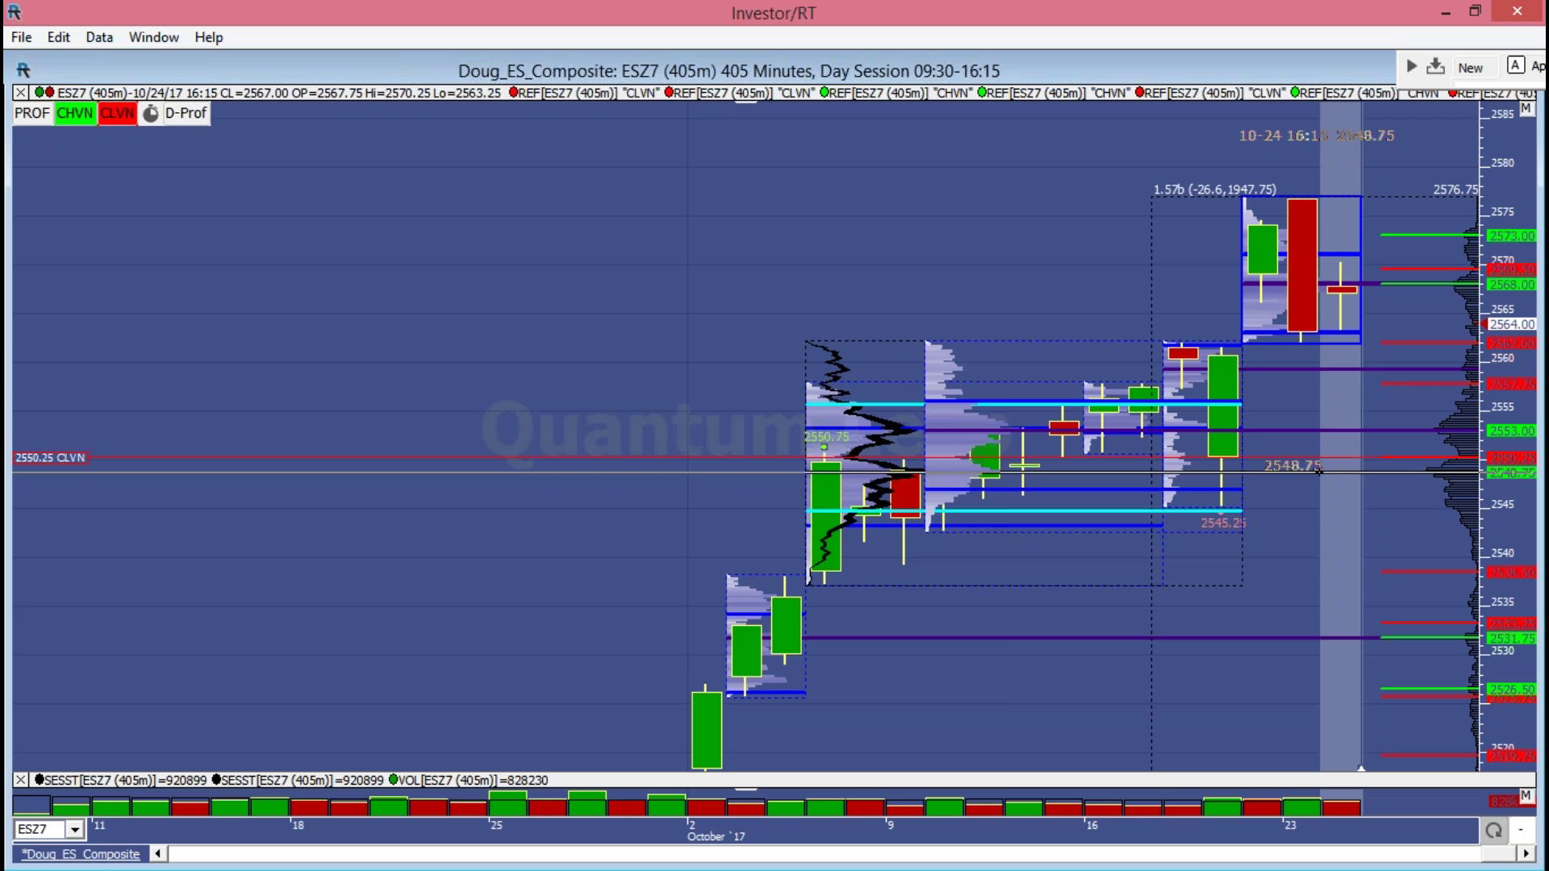
- Delete the custom volume profile that starts just after the 10/09 bar and restore the composite chart window
{"action": "right_click", "coordinate": [929, 375]}
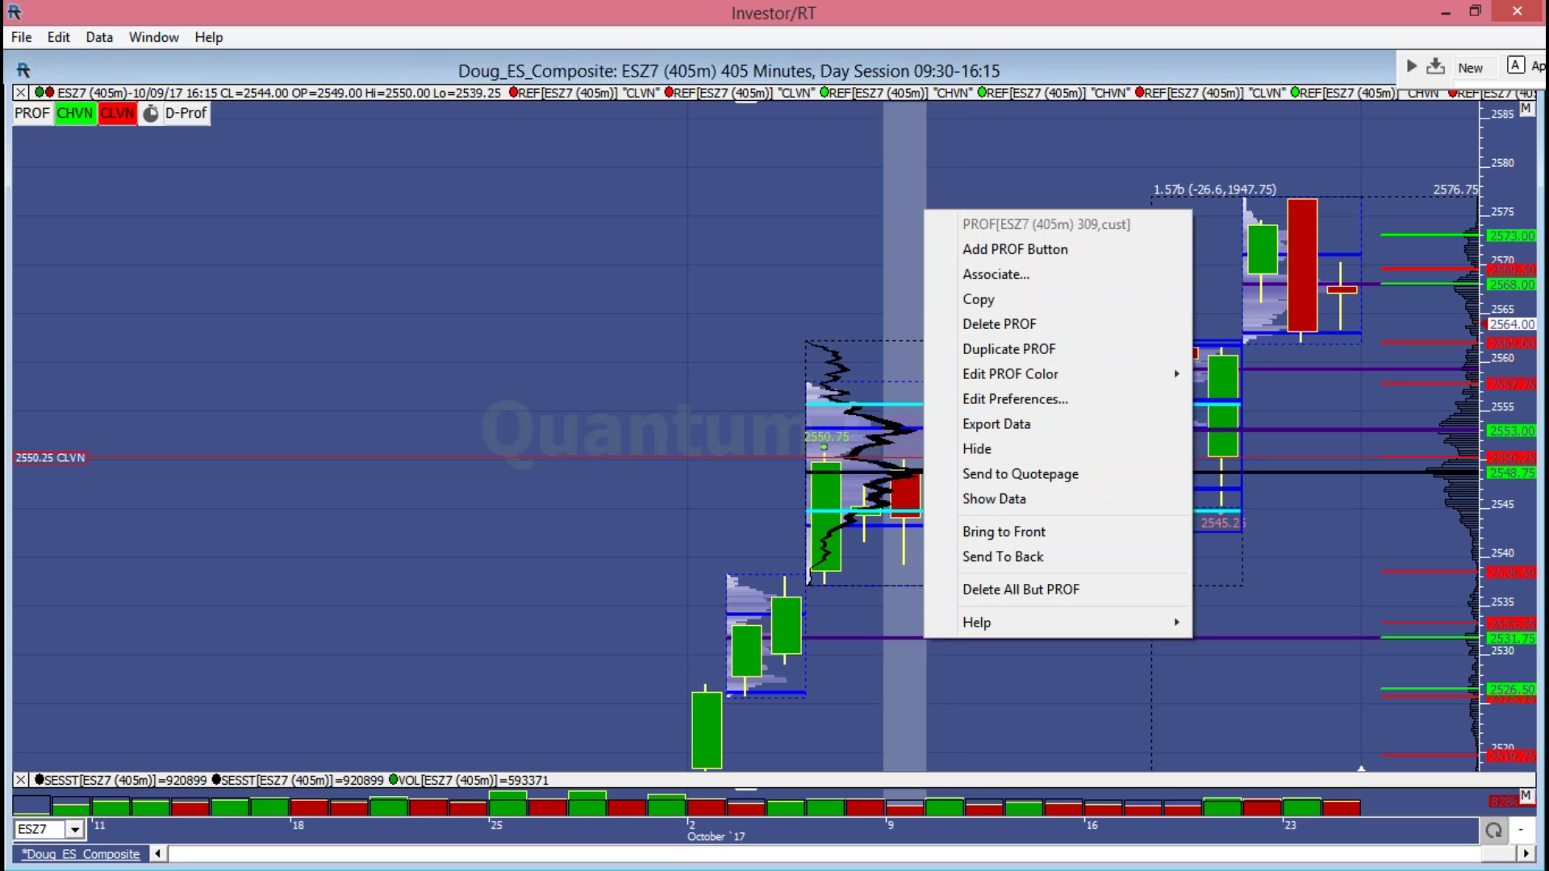
{"action": "left_click", "coordinate": [1018, 333]}
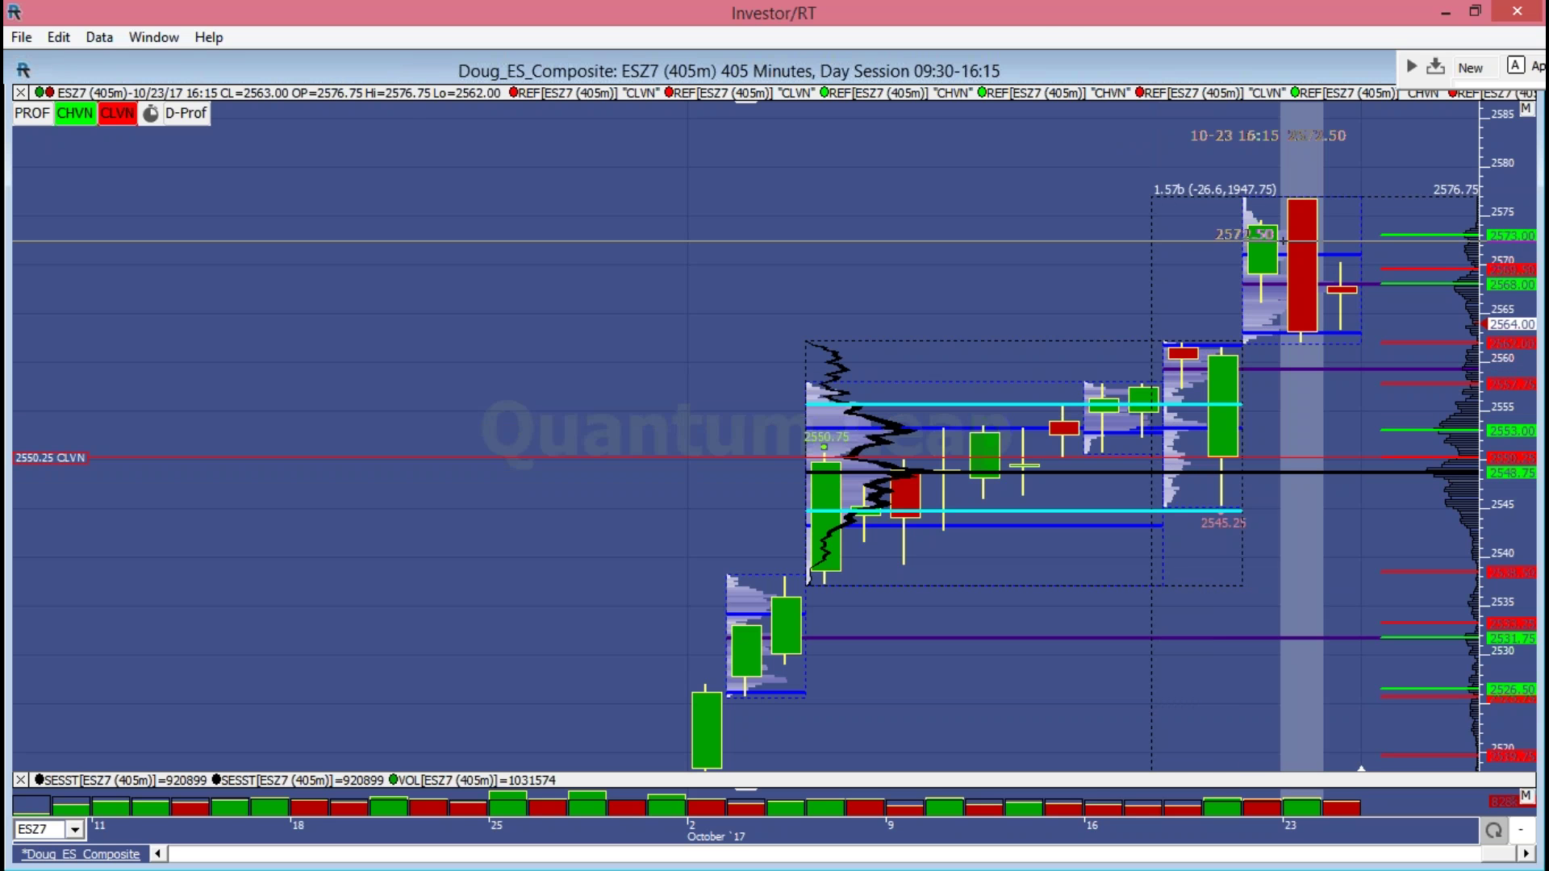
{"action": "double_click", "coordinate": [1023, 69]}
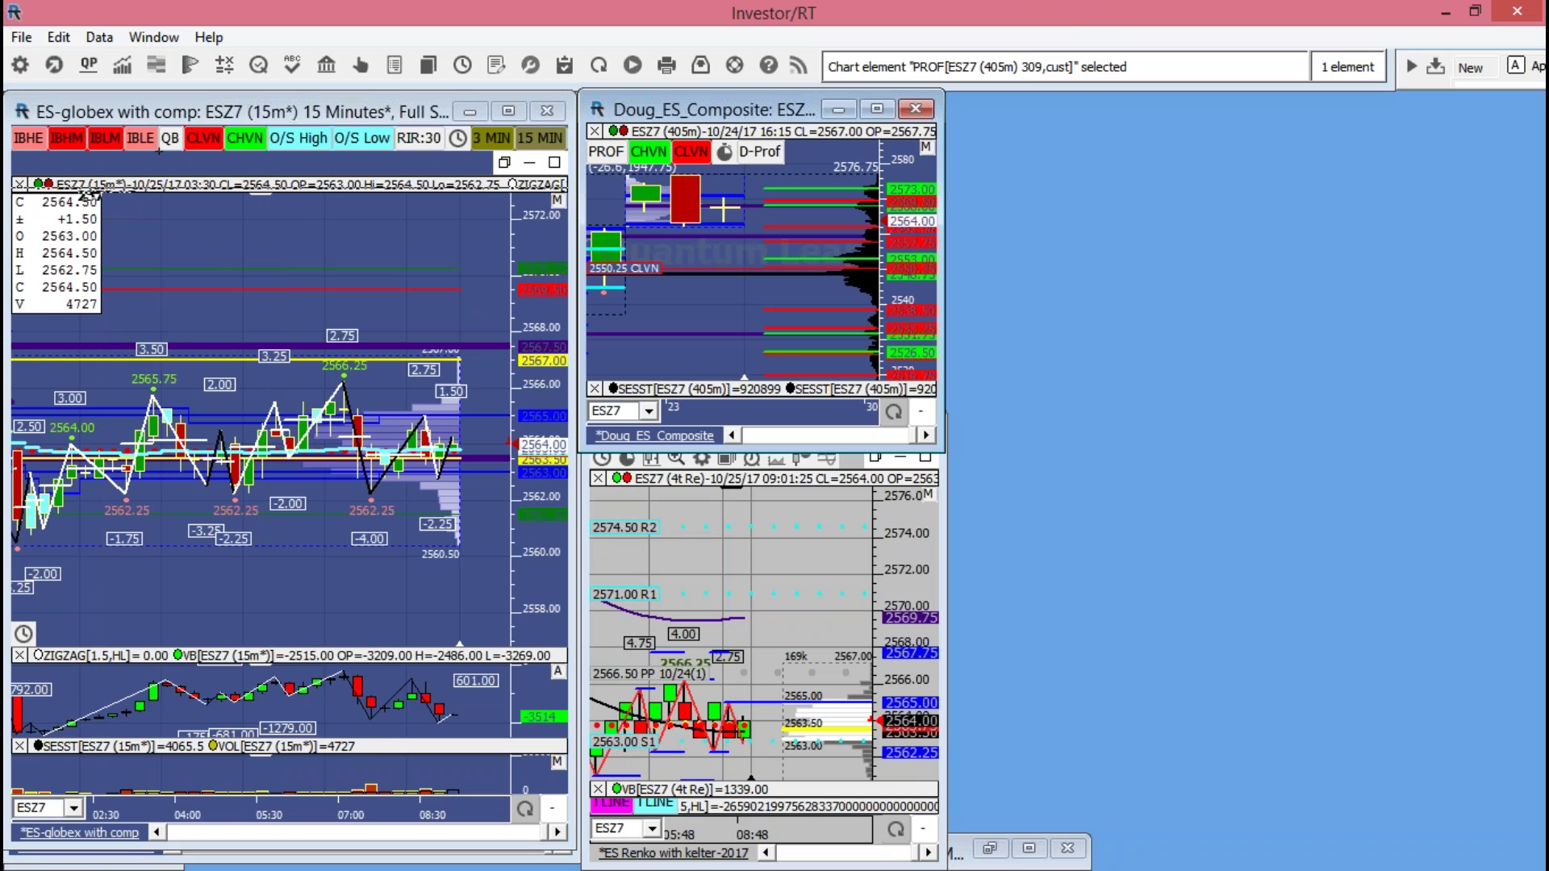
- Place the ES-globex chart in the empty workspace area and add an O/N High line near 2567 to the relative volume chart
{"action": "left_click_drag", "start_coordinate": [180, 127], "coordinate": [1084, 113]}
{"action": "left_click_drag", "start_coordinate": [1472, 524], "coordinate": [1480, 303]}
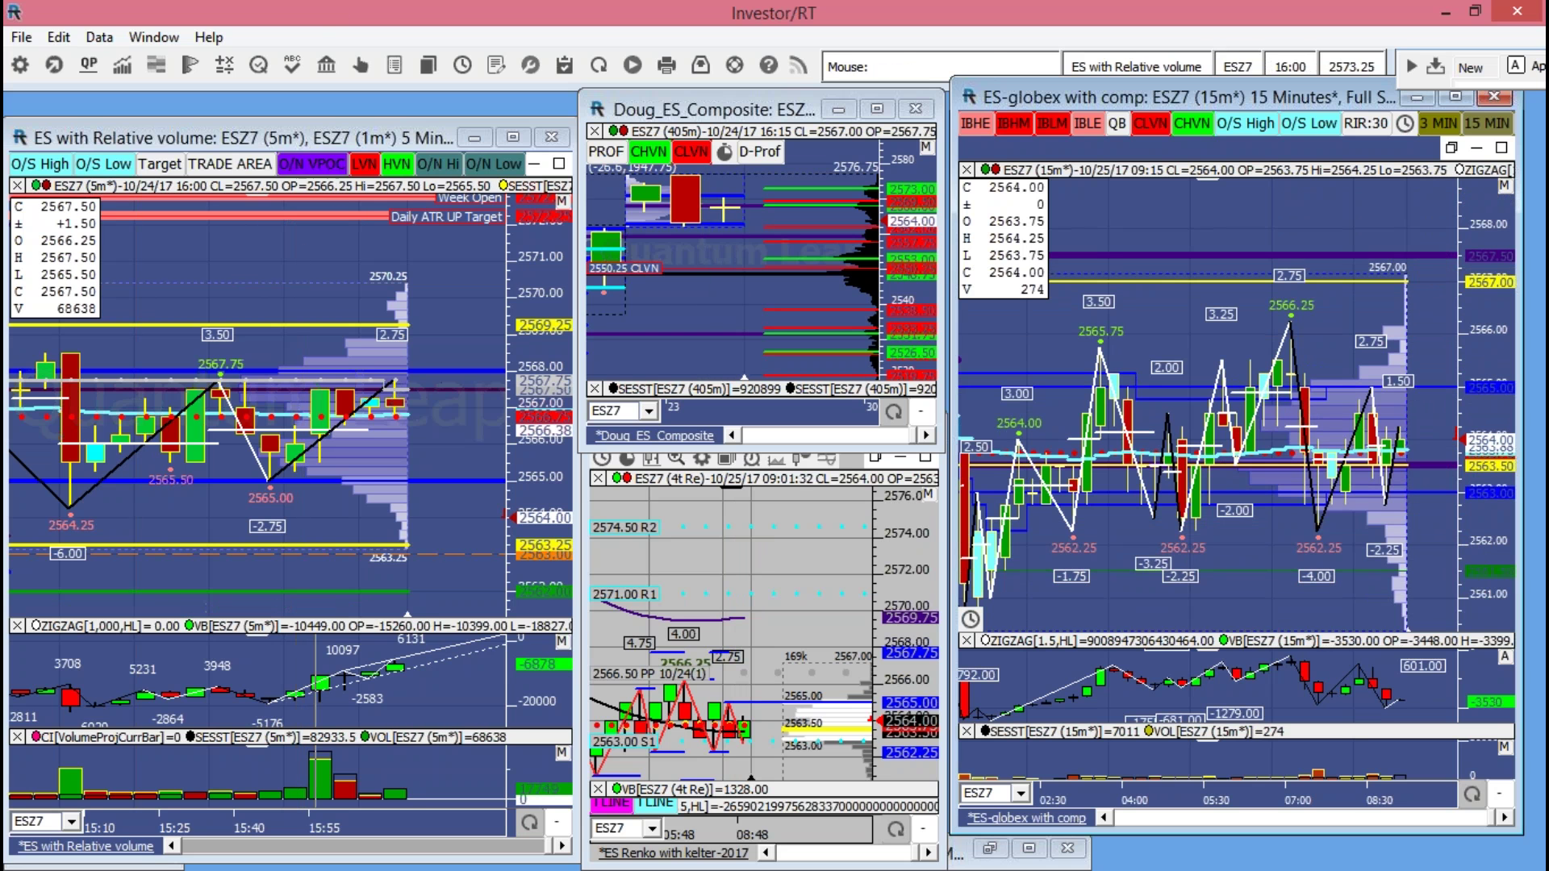
{"action": "left_click", "coordinate": [462, 165]}
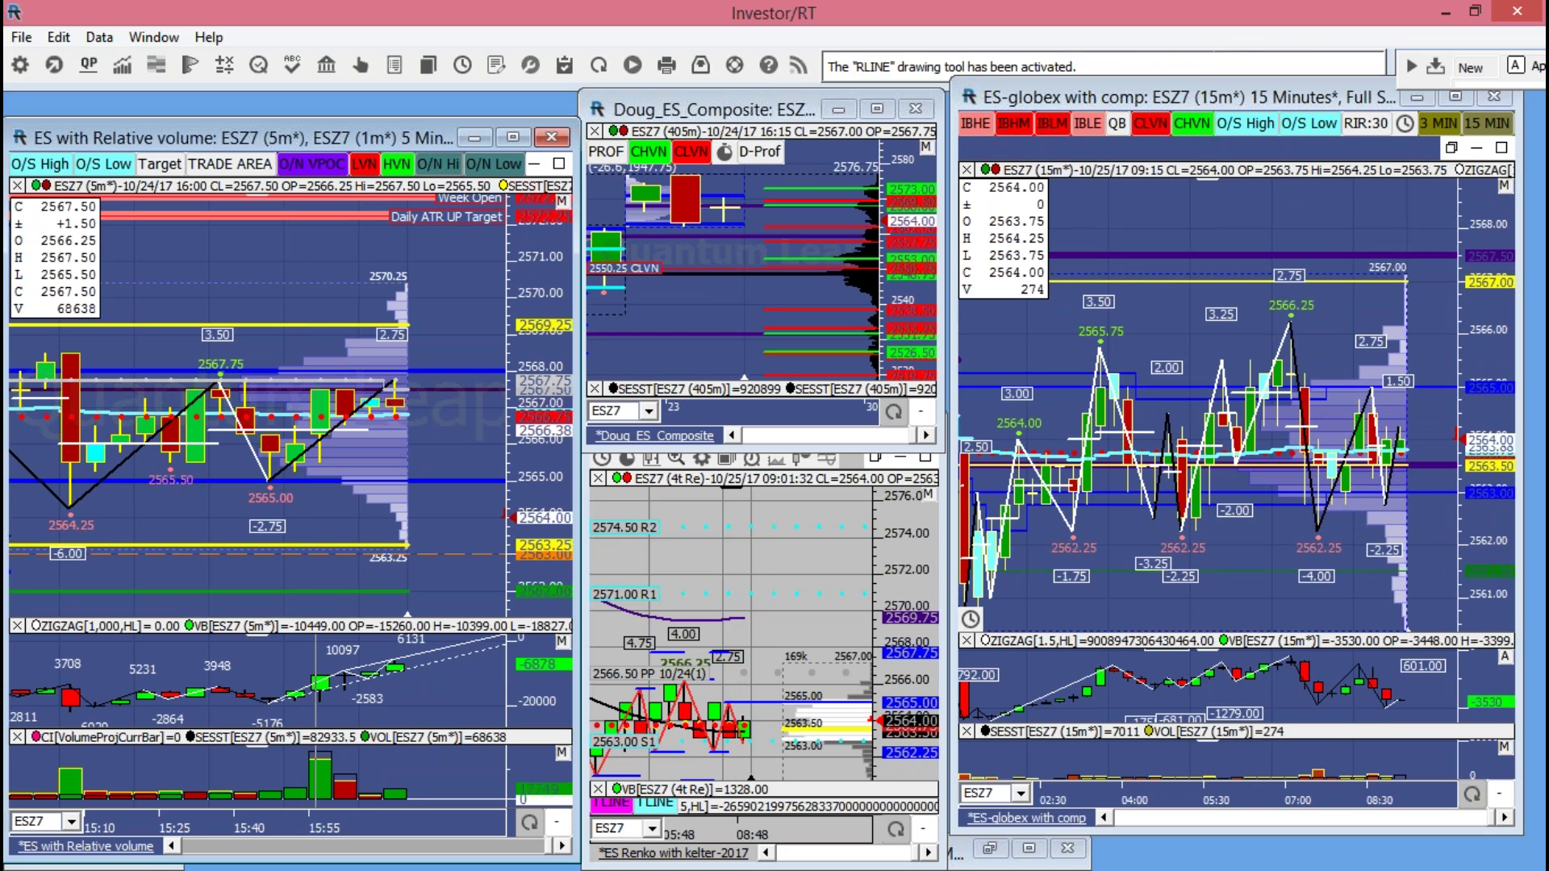
{"action": "left_click", "coordinate": [478, 402]}
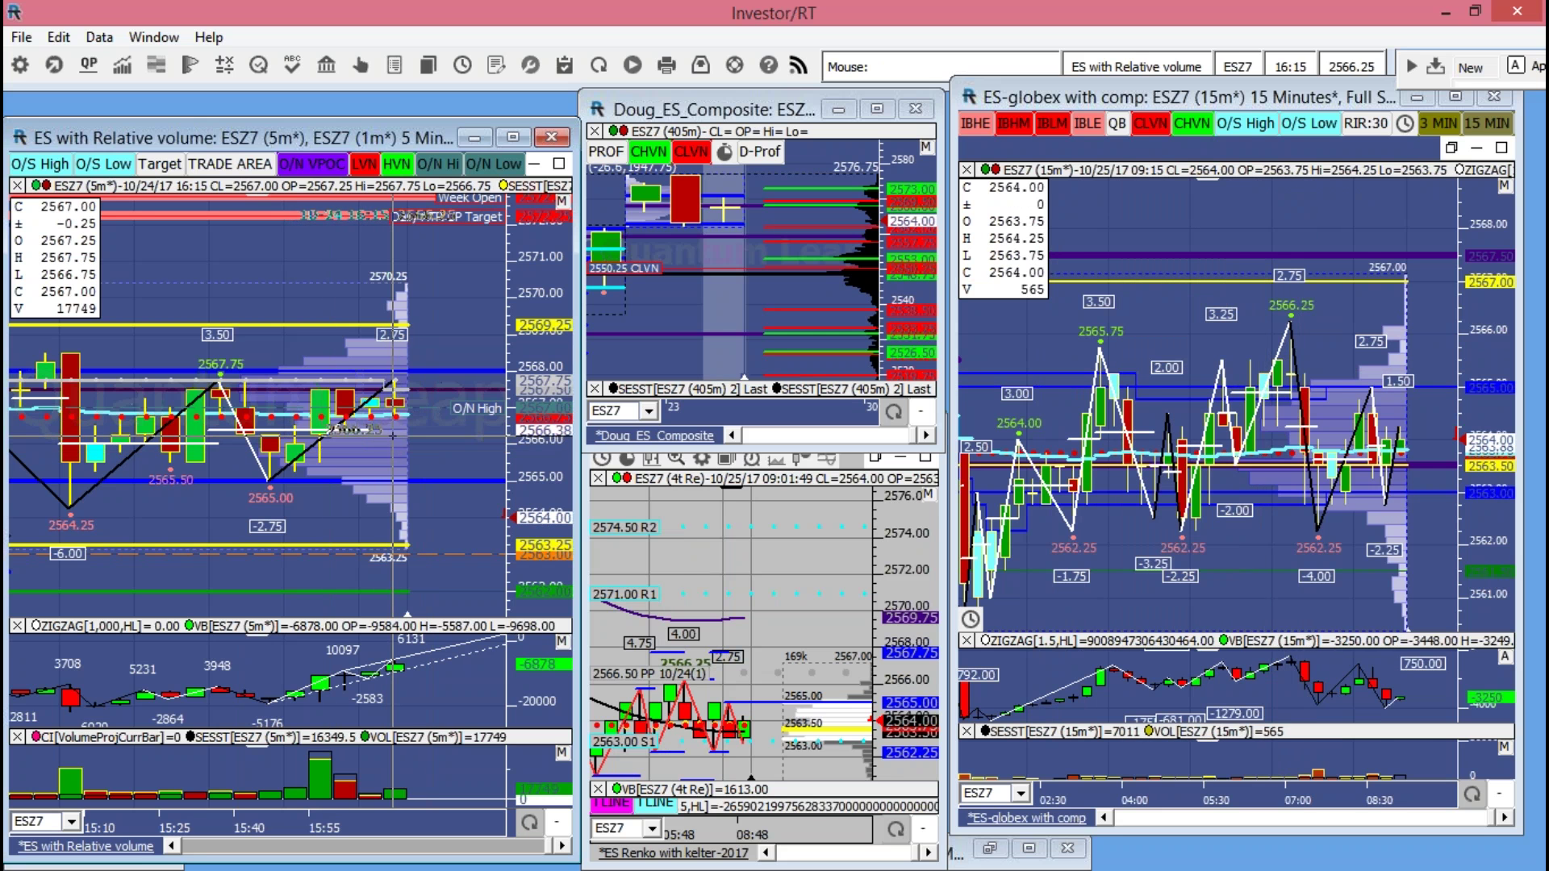
- Add an O/N Low line near 2560.50 and an O/N VPOC line near 2563.50 to the relative volume chart
{"action": "left_click", "coordinate": [1408, 560]}
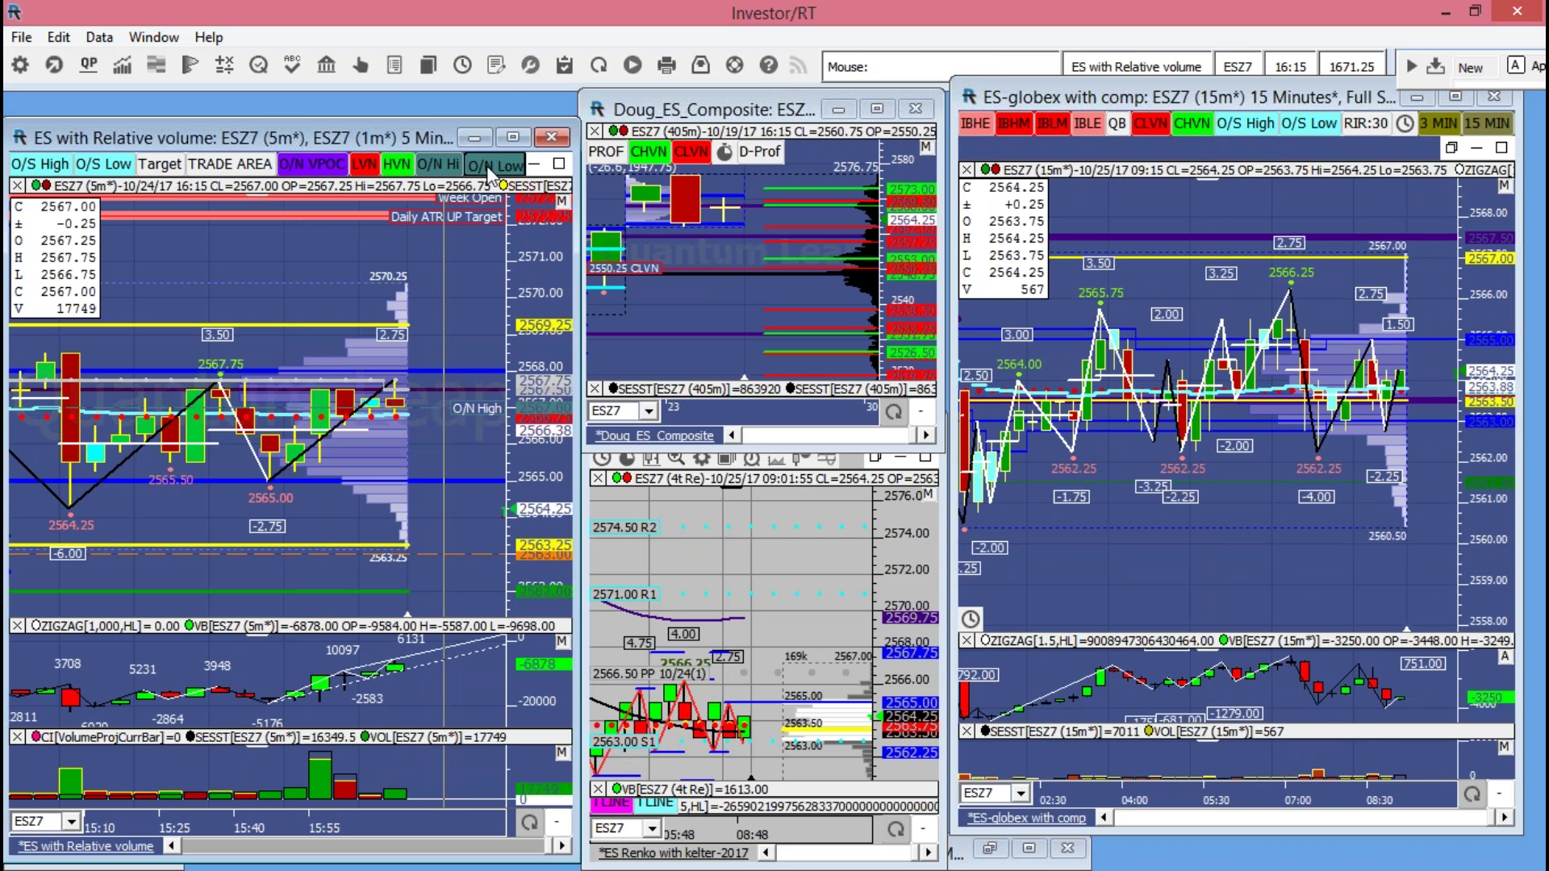
{"action": "left_click_drag", "start_coordinate": [539, 501], "coordinate": [541, 582]}
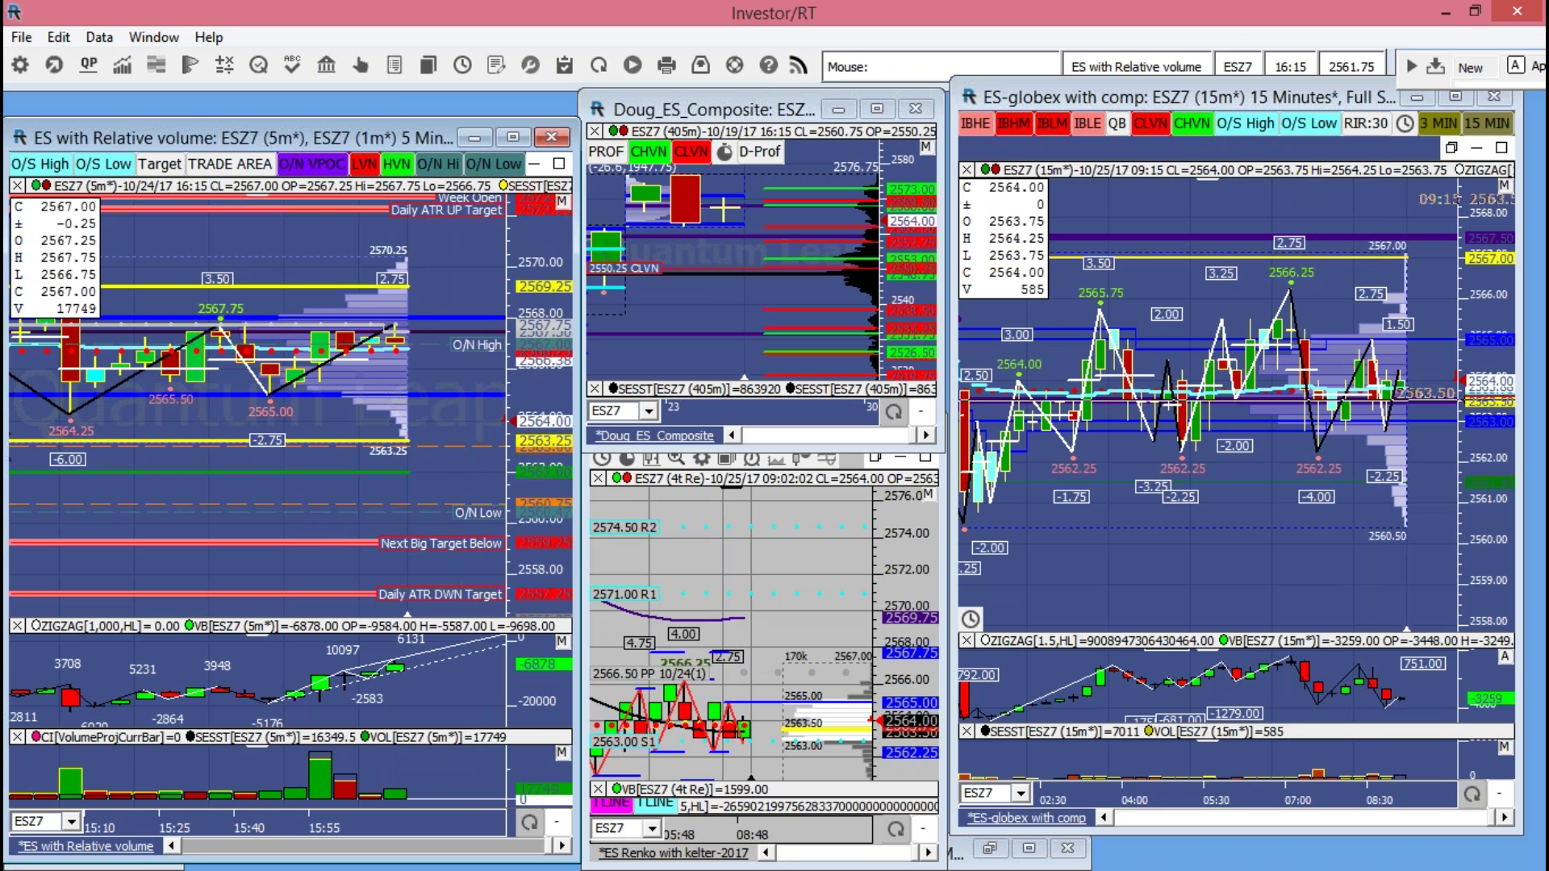
{"action": "key", "text": "r"}
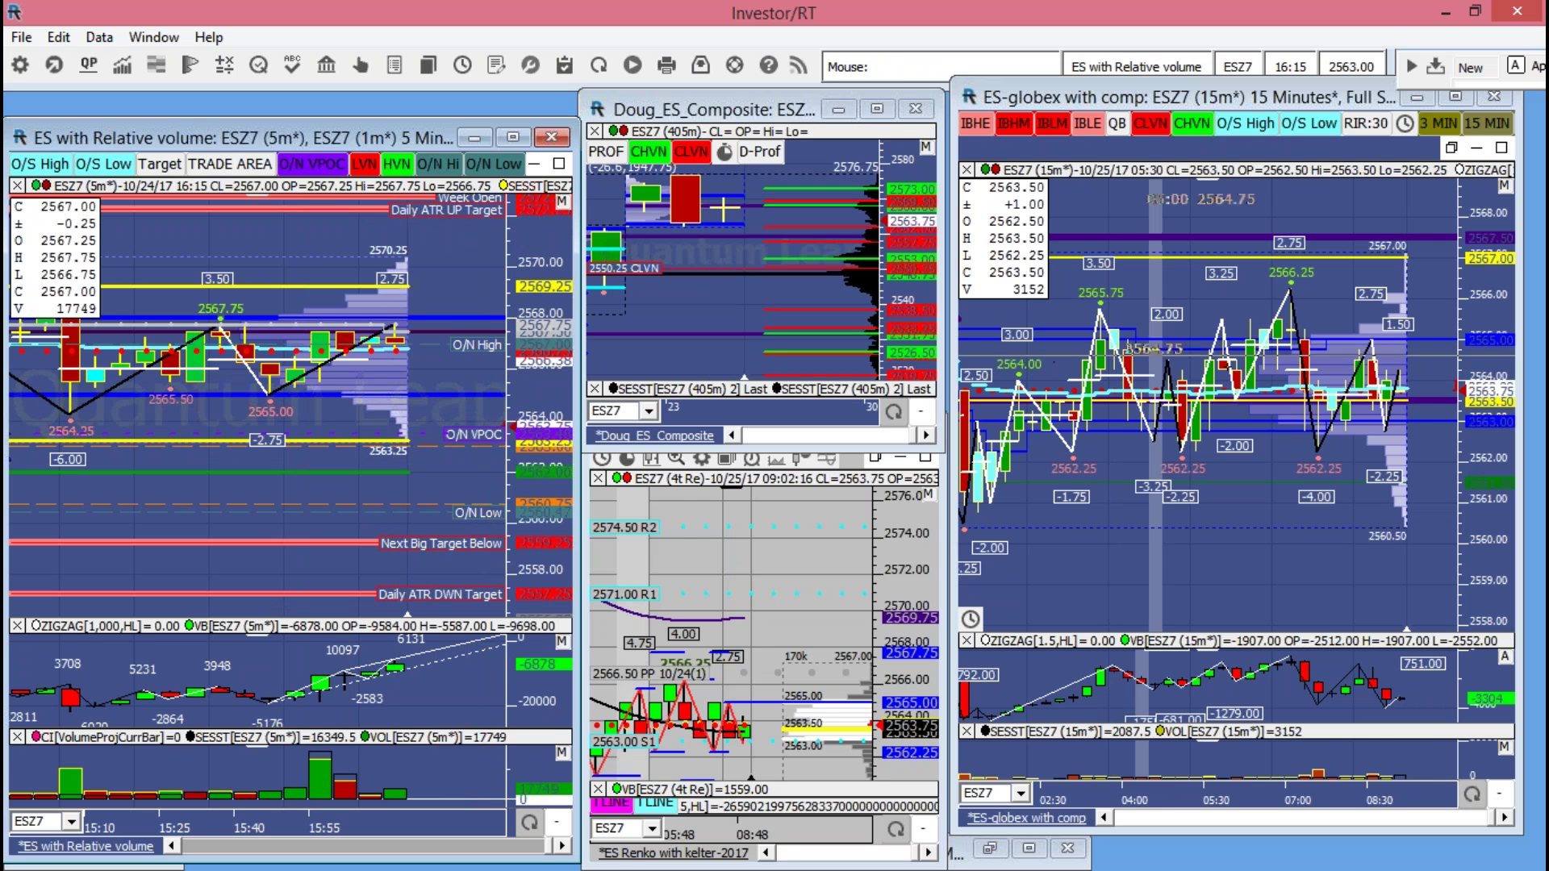
- Move the ES-globex chart back behind the relative volume chart and enlarge the ES composite chart window over the free space
{"action": "left_click_drag", "start_coordinate": [1452, 375], "coordinate": [1444, 455]}
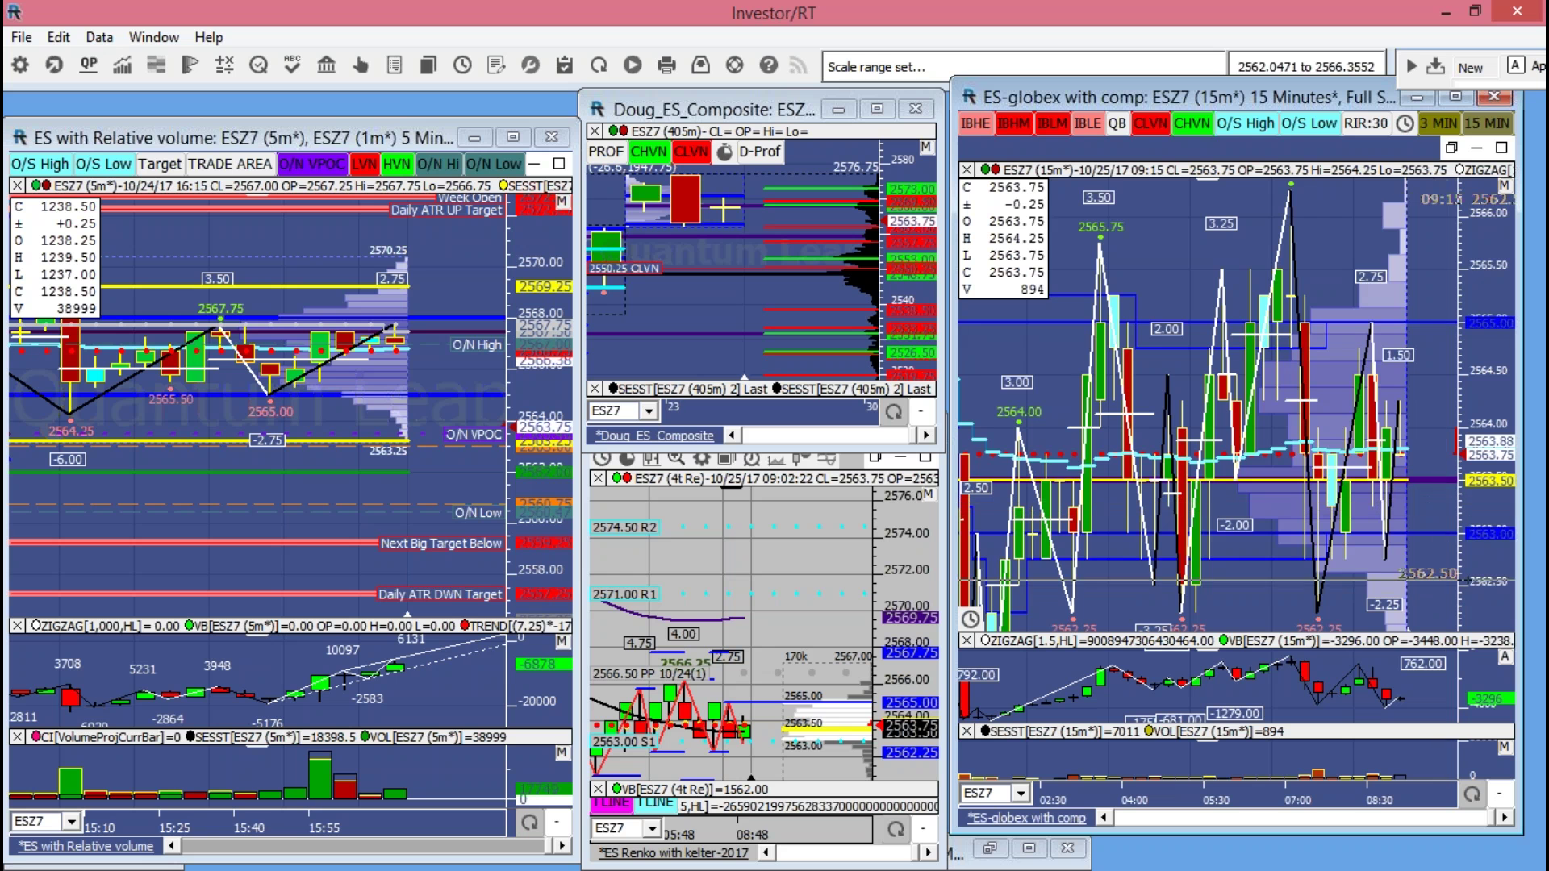
{"action": "left_click_drag", "start_coordinate": [1443, 575], "coordinate": [1420, 387]}
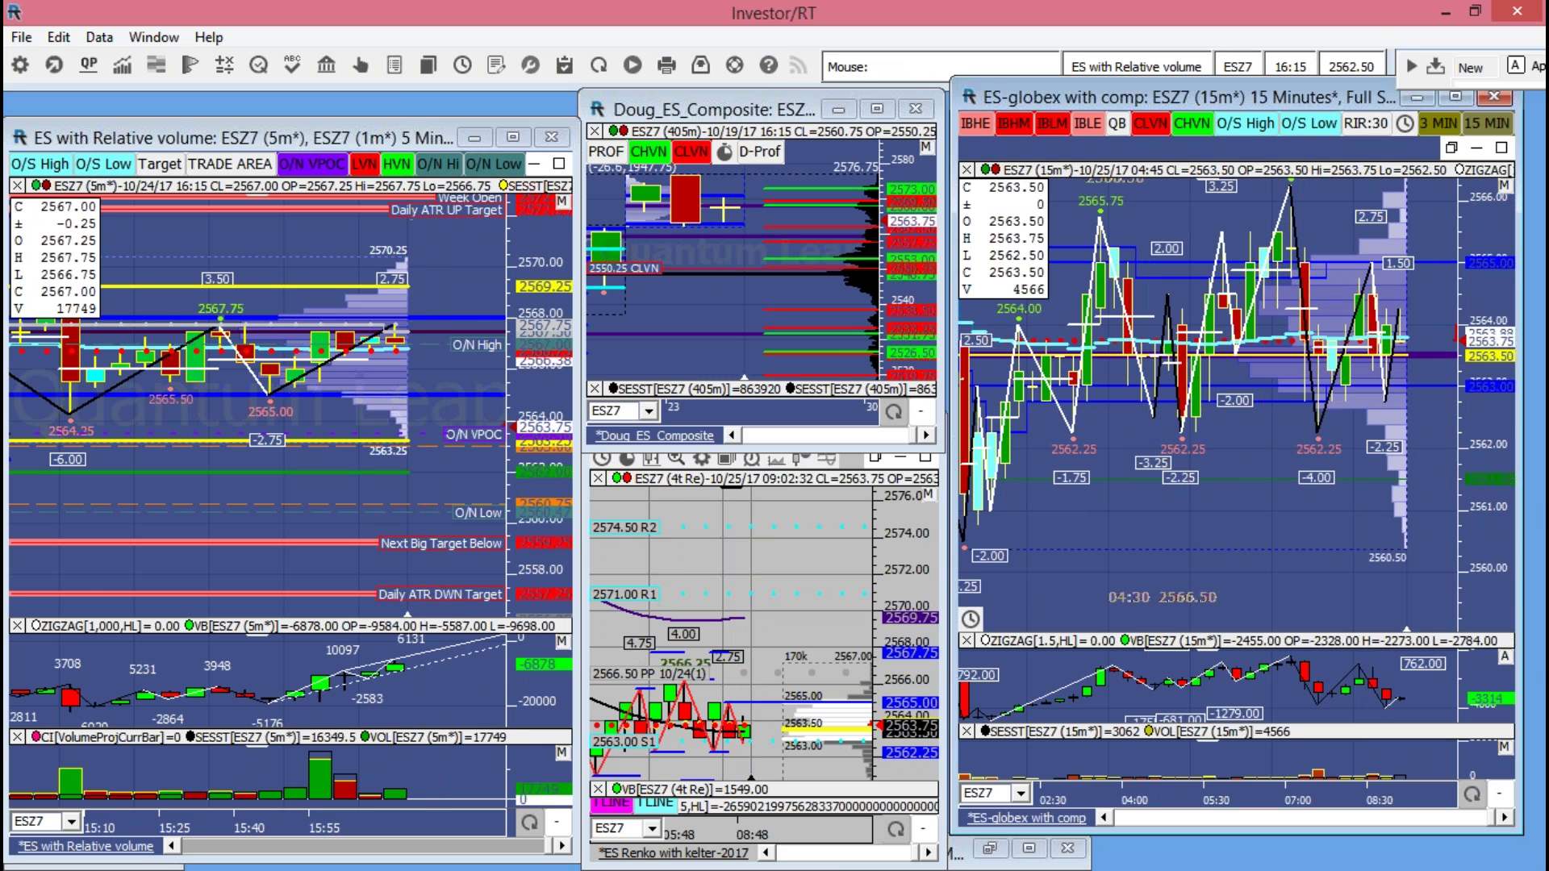
{"action": "left_click_drag", "start_coordinate": [1367, 94], "coordinate": [269, 113]}
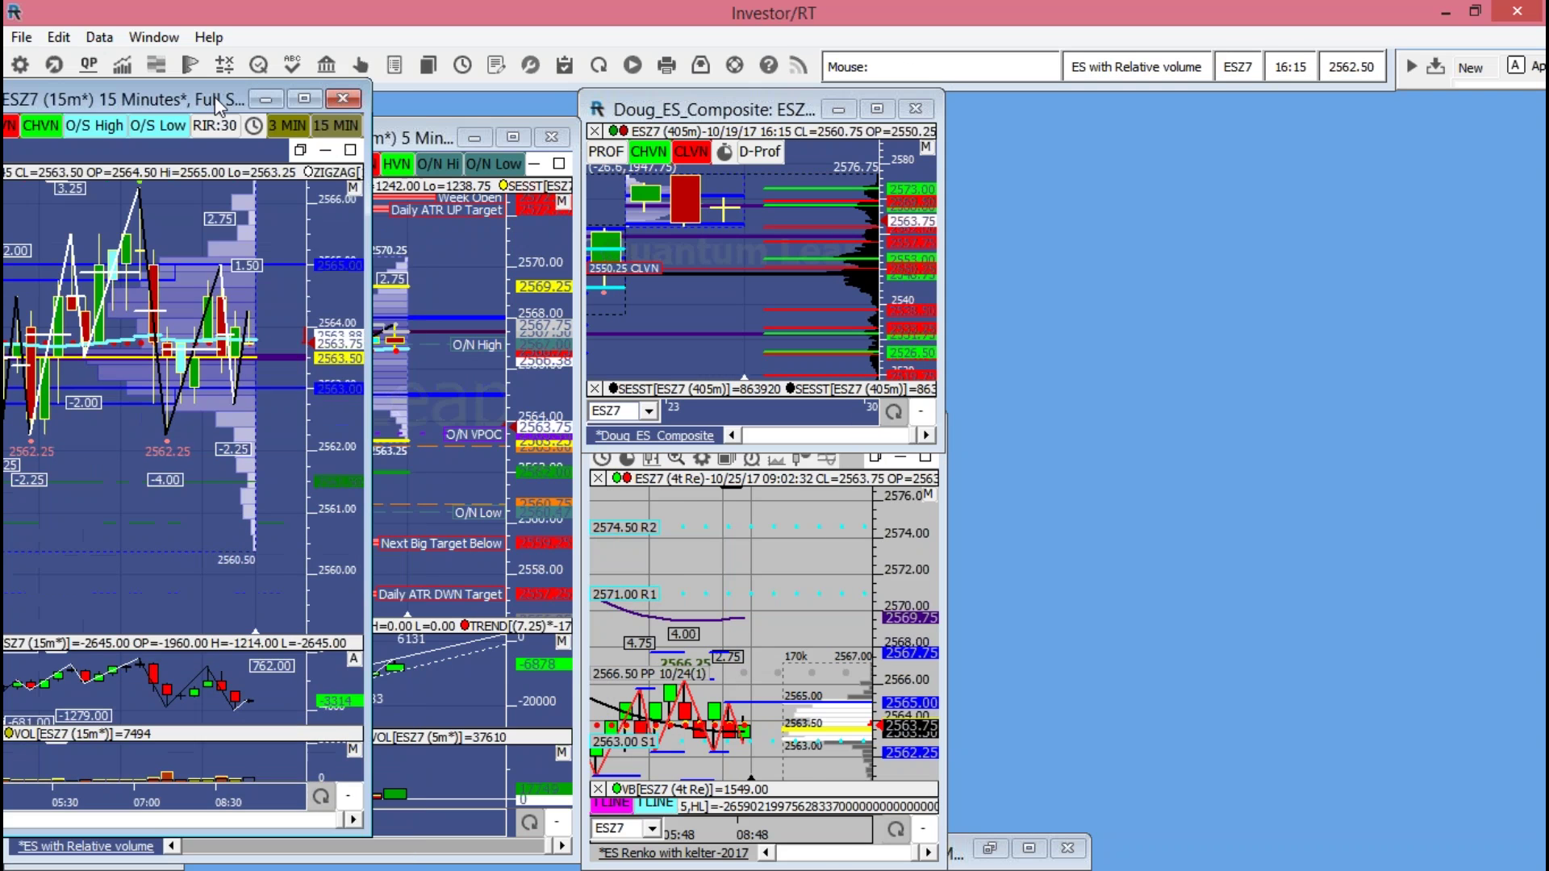
{"action": "left_click", "coordinate": [390, 121]}
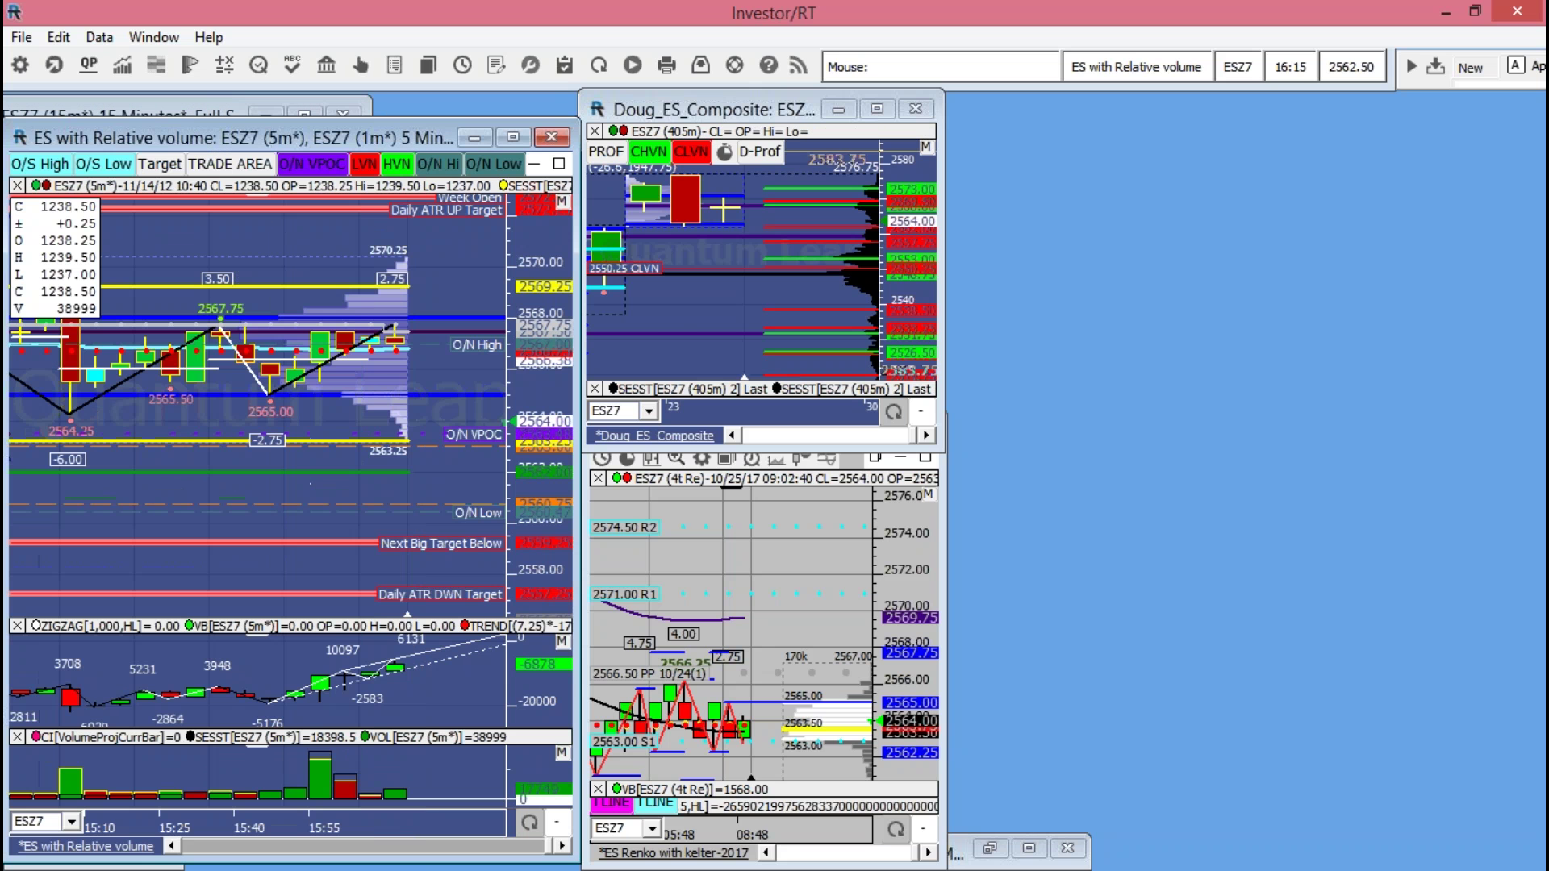
{"action": "left_click_drag", "start_coordinate": [944, 450], "coordinate": [1517, 867]}
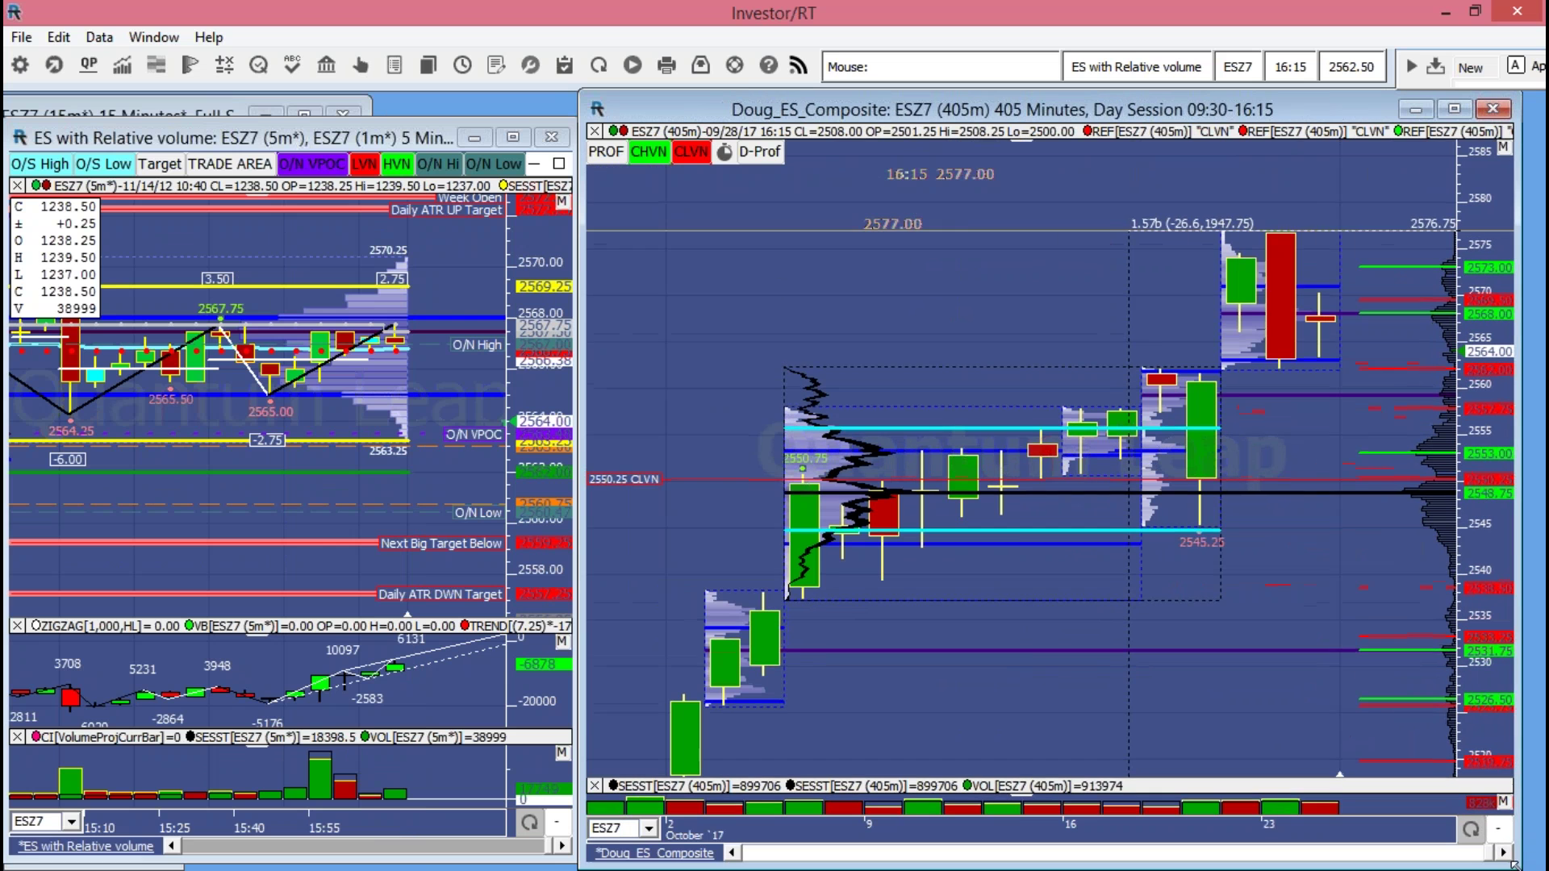
- Retitle the Trade Area reference line at 2568 in the relative volume chart as over/under
{"action": "left_click", "coordinate": [548, 511]}
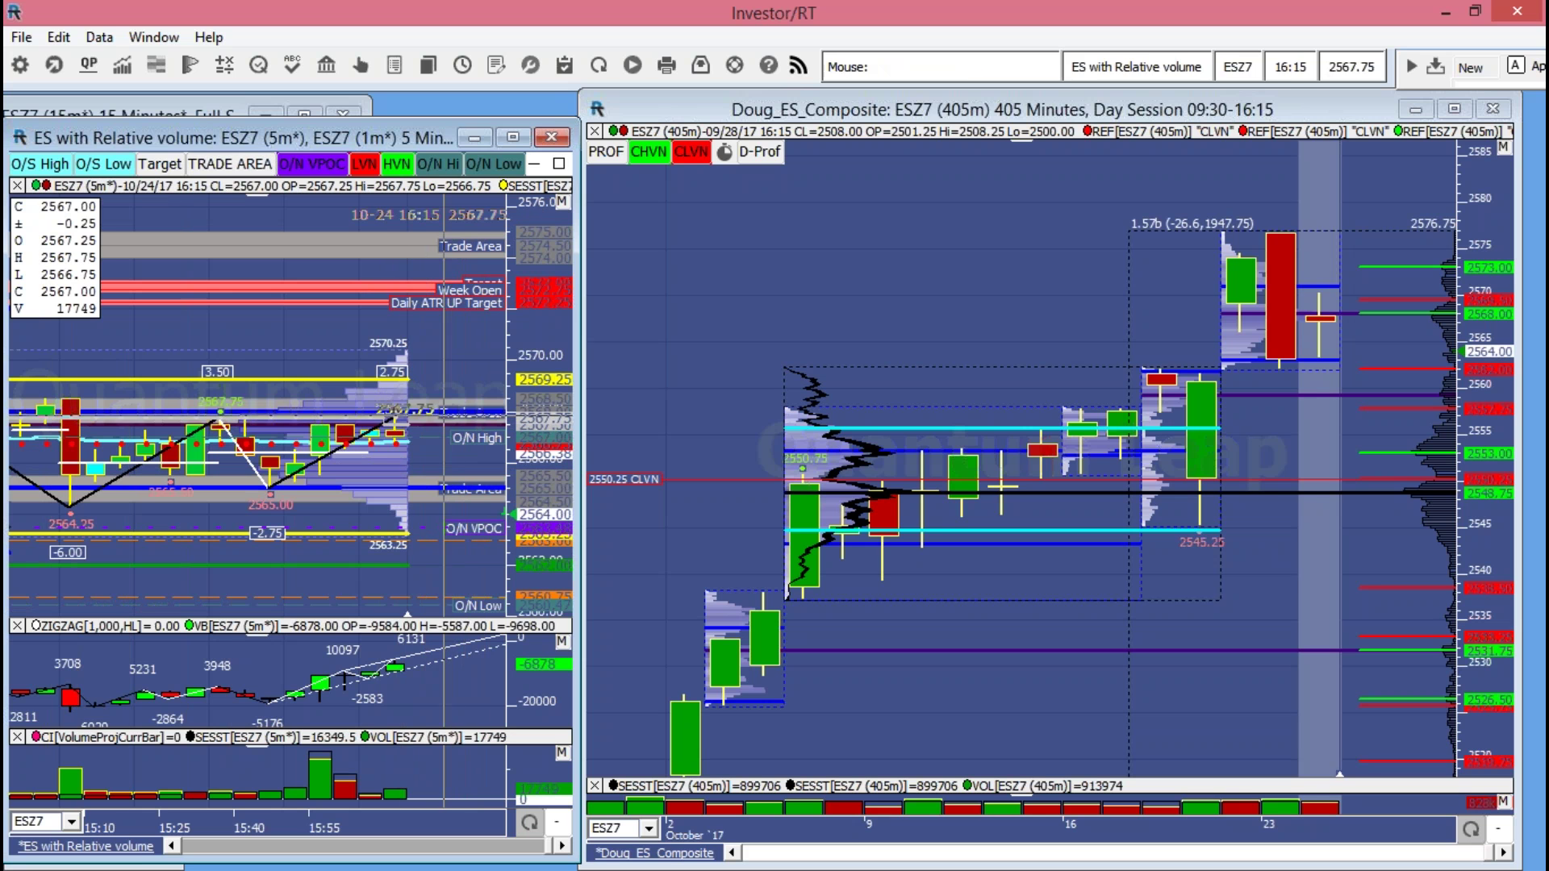
{"action": "right_click", "coordinate": [443, 416]}
{"action": "left_click", "coordinate": [494, 450]}
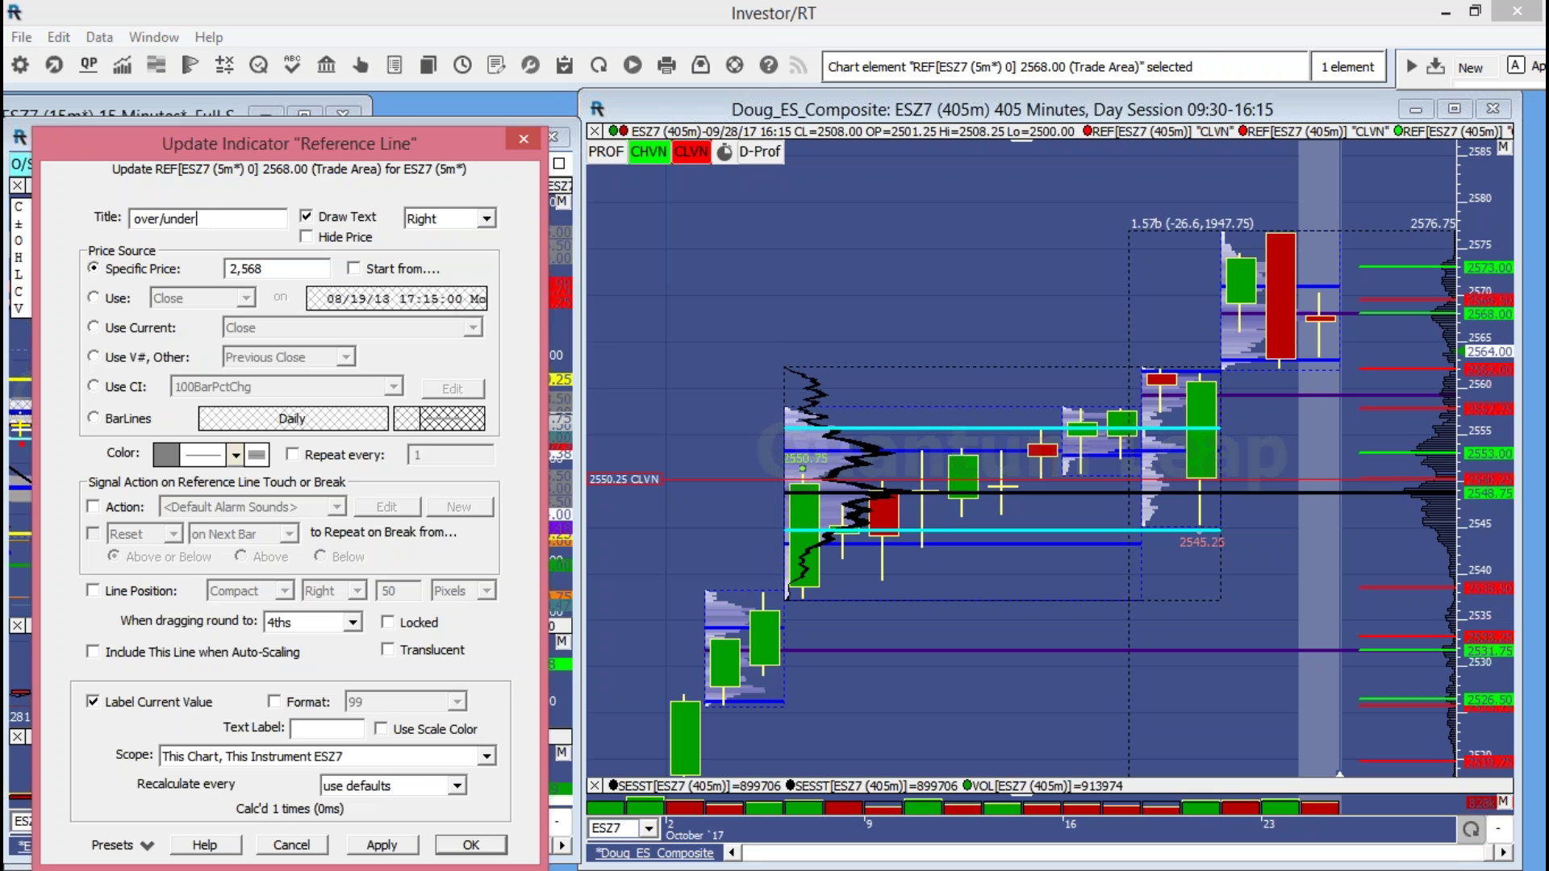
{"action": "key", "text": "Return"}
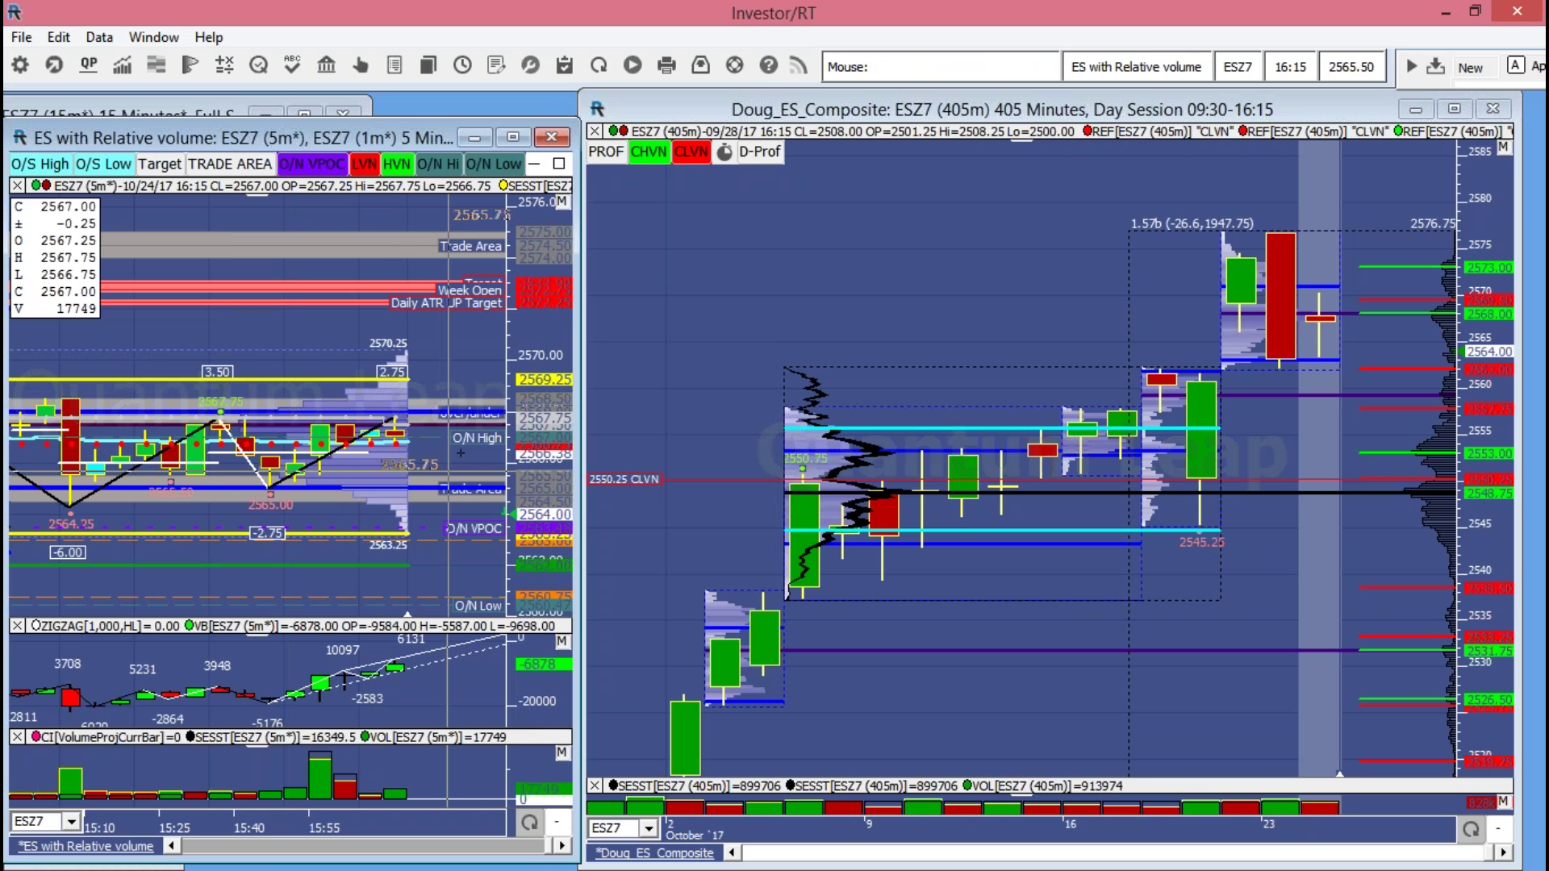
- Send the over/under reference line at 2568 to the back, behind the candles
{"action": "left_click", "coordinate": [468, 413]}
{"action": "right_click", "coordinate": [468, 413]}
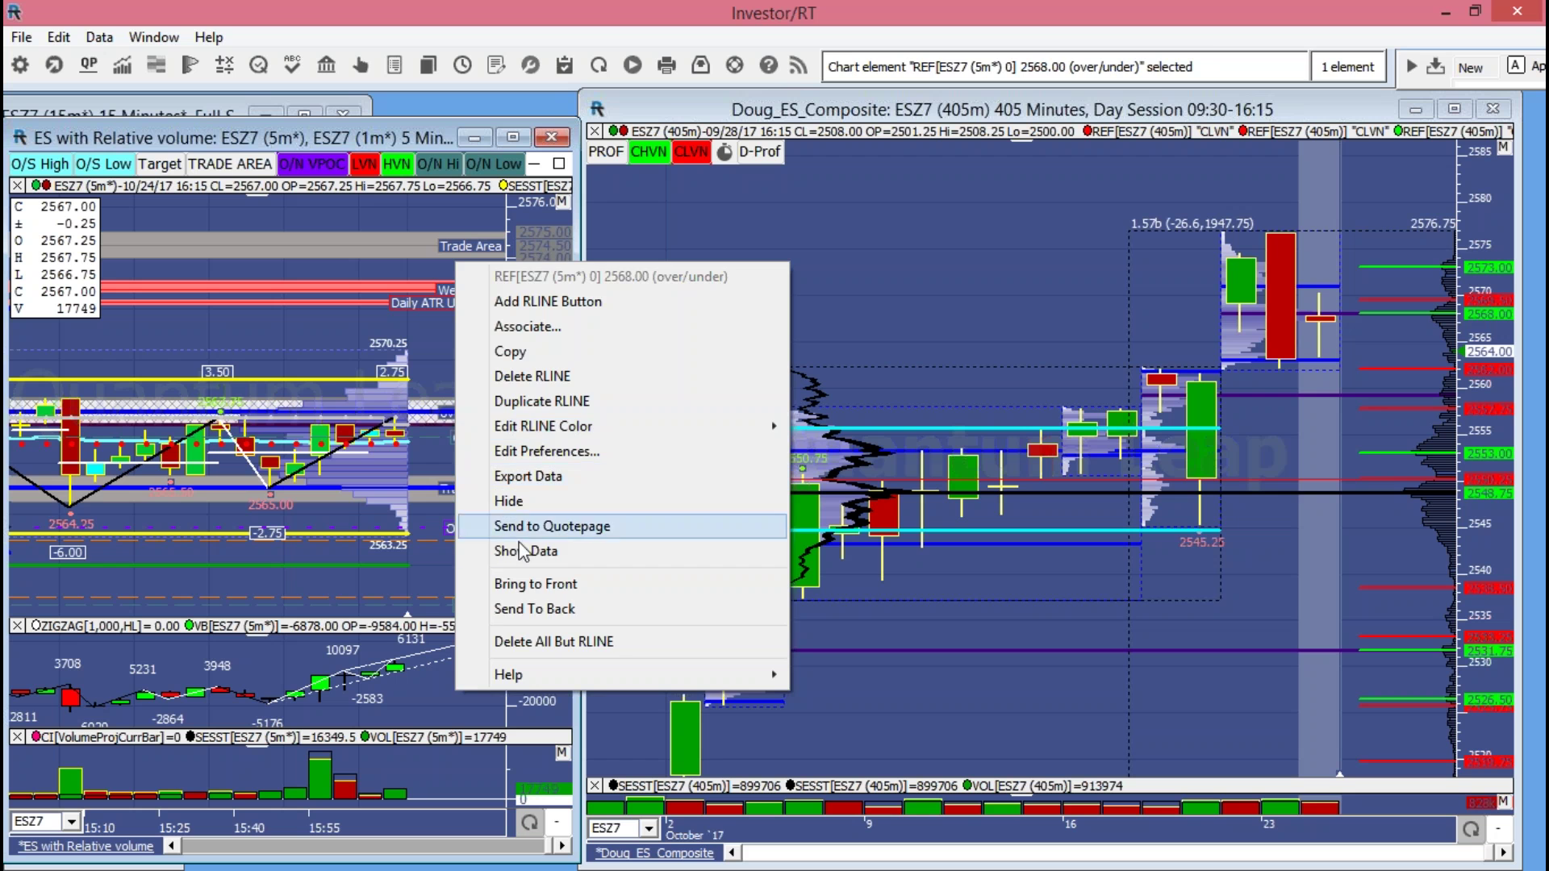
{"action": "left_click", "coordinate": [533, 596]}
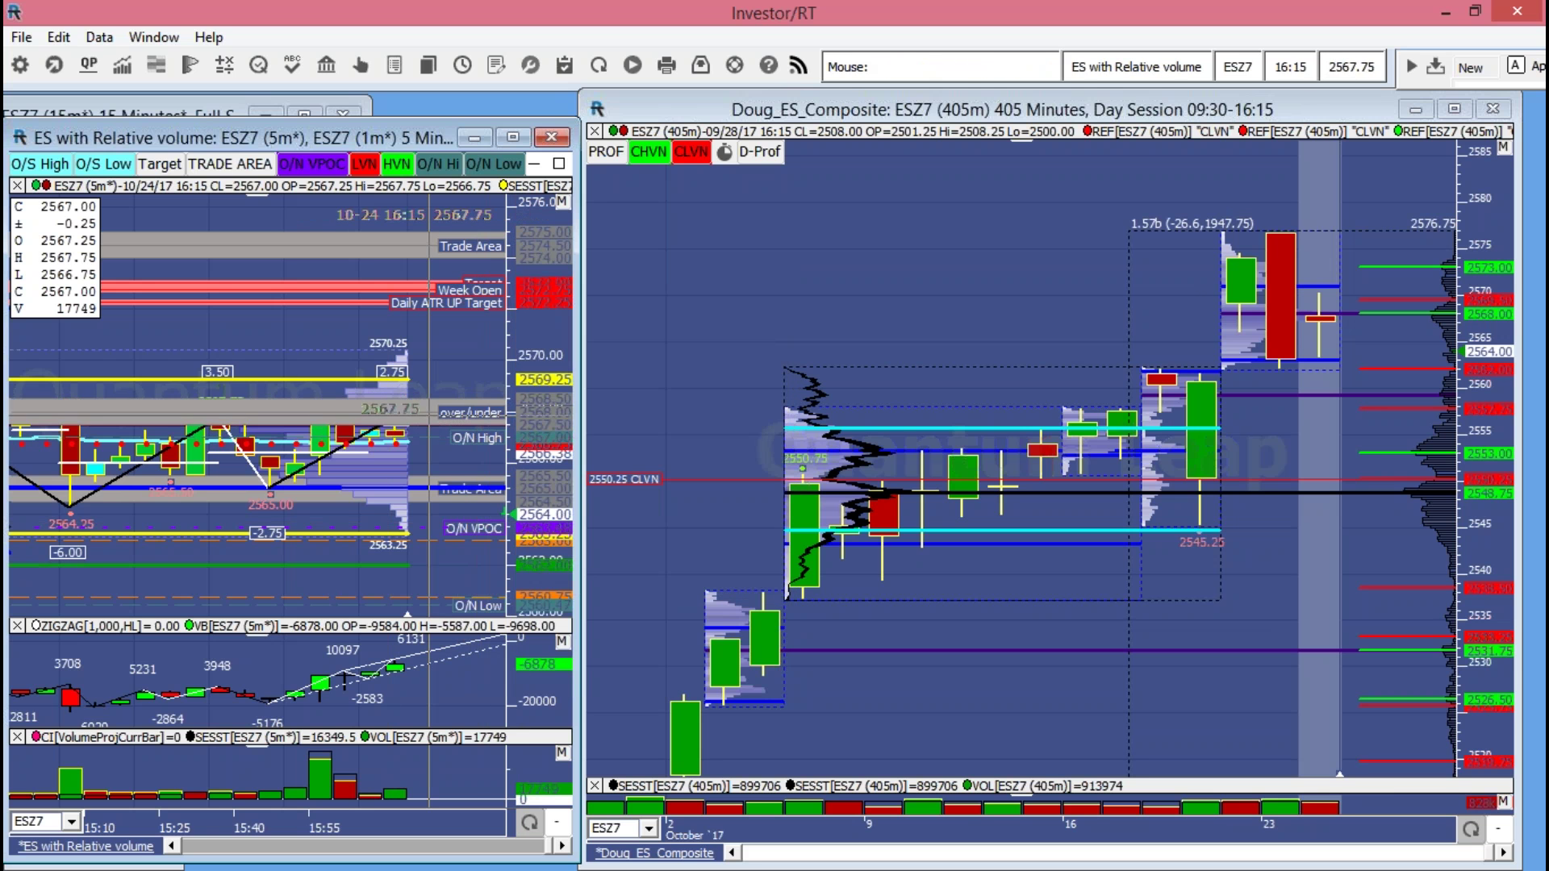
{"action": "left_click", "coordinate": [434, 425]}
{"action": "right_click", "coordinate": [433, 425]}
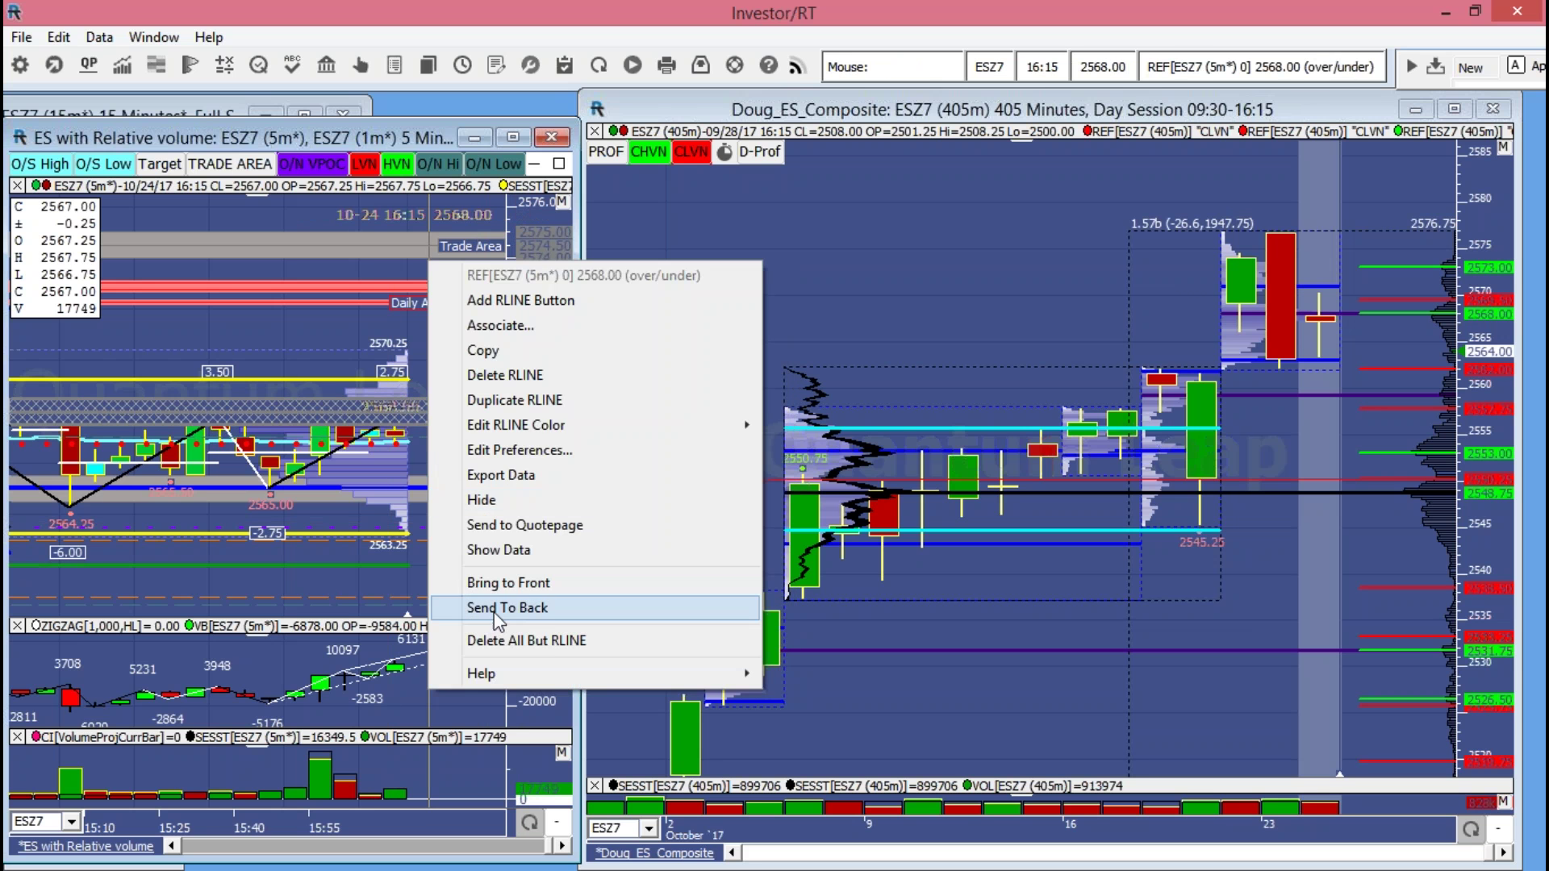
{"action": "left_click", "coordinate": [520, 608]}
- Add a Trade Area line near 2571 to the relative volume chart
{"action": "scroll", "coordinate": [481, 415], "scroll_direction": "up", "scroll_amount": 2}
{"action": "scroll", "coordinate": [481, 414], "scroll_direction": "up", "scroll_amount": 2}
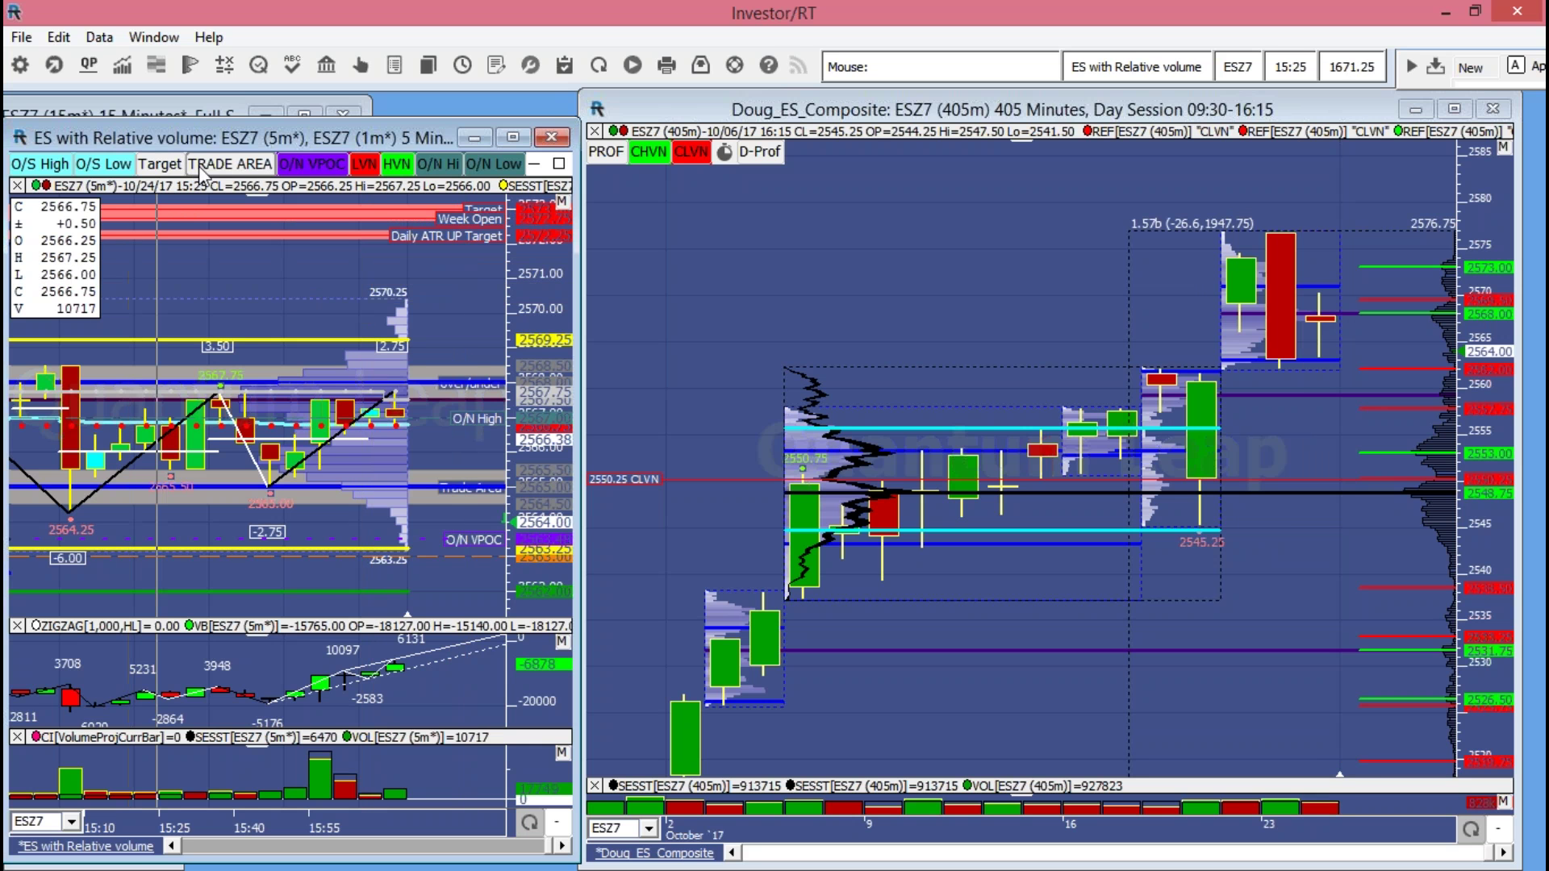
{"action": "left_click", "coordinate": [226, 165]}
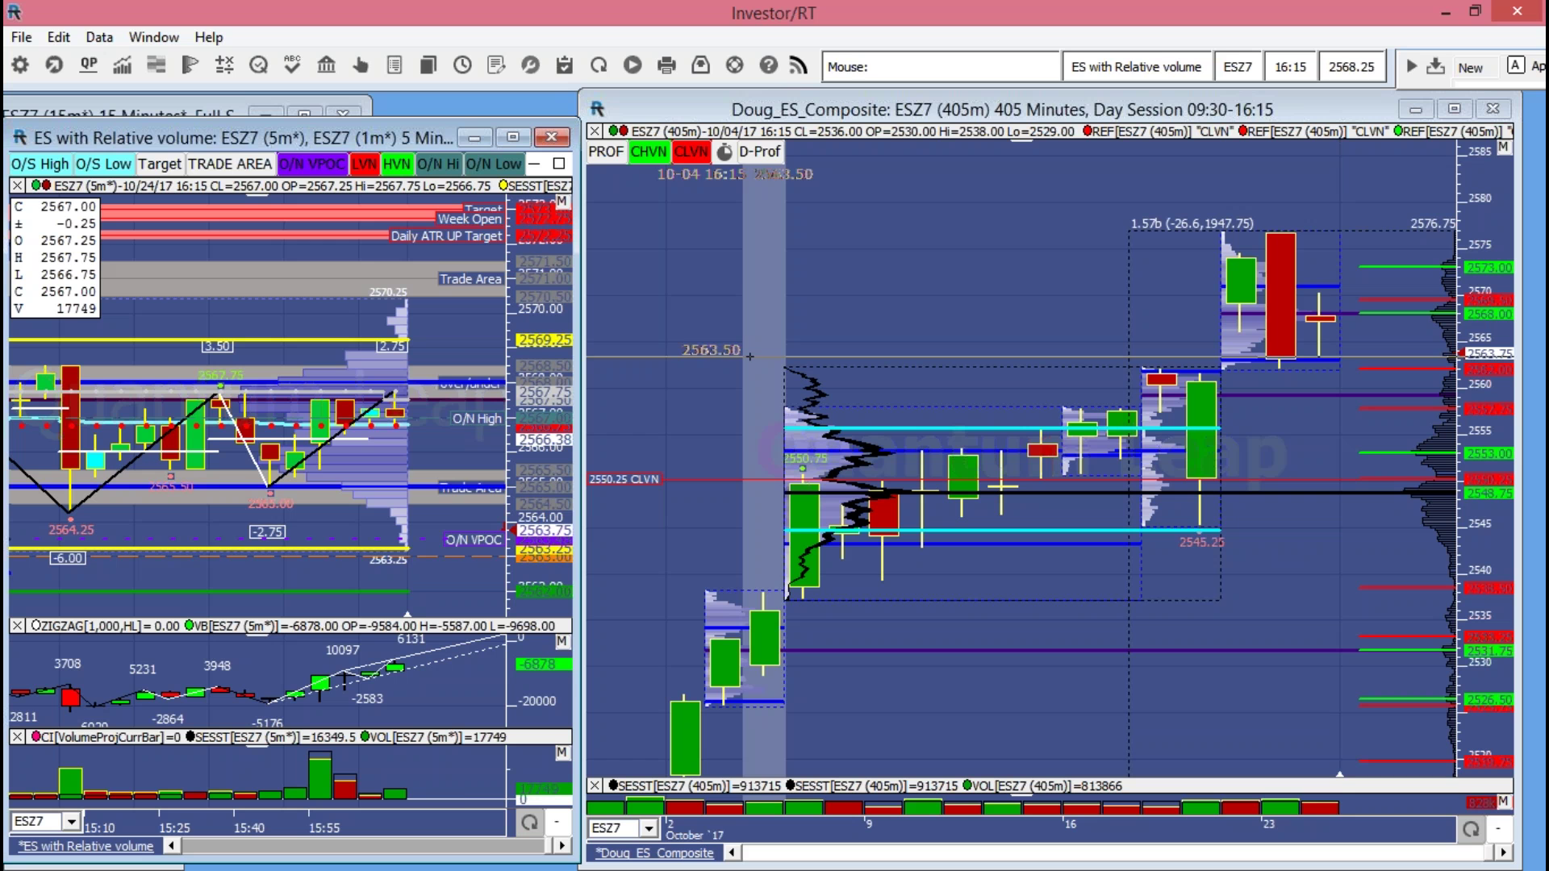
- Lower the Daily ATR UP Target line by three ticks to about 2571.25
{"action": "left_click_drag", "start_coordinate": [532, 524], "coordinate": [533, 559]}
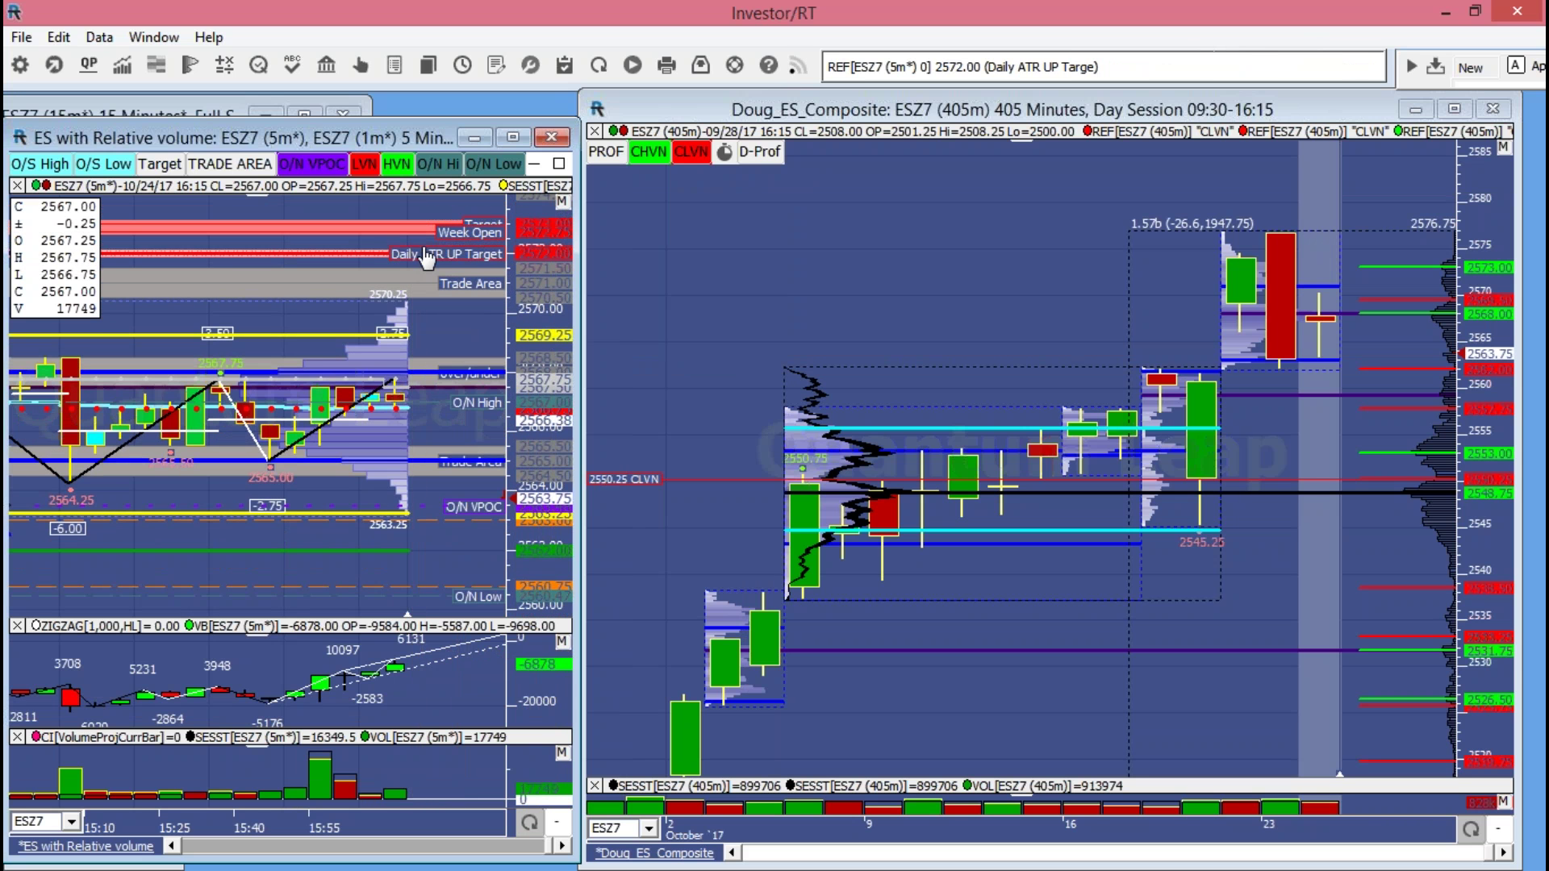
{"action": "key", "text": "Down"}
{"action": "key", "text": "Down"}
{"action": "key", "text": "Down"}
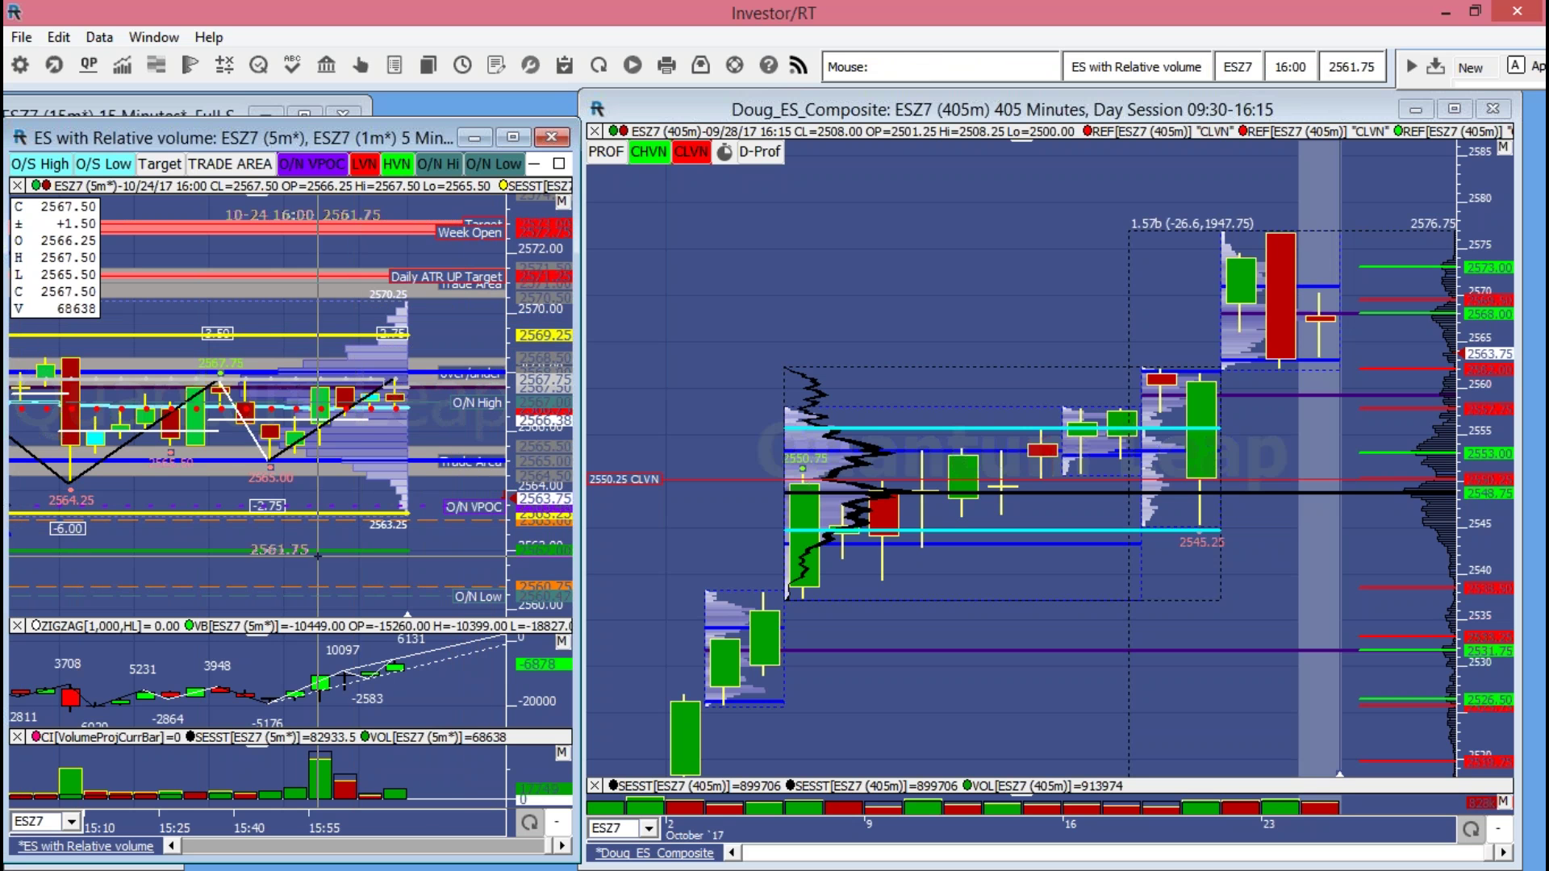
- Lower the Daily ATR DWN Target line to 2556.25 in the relative volume chart
{"action": "left_click_drag", "start_coordinate": [545, 214], "coordinate": [546, 614]}
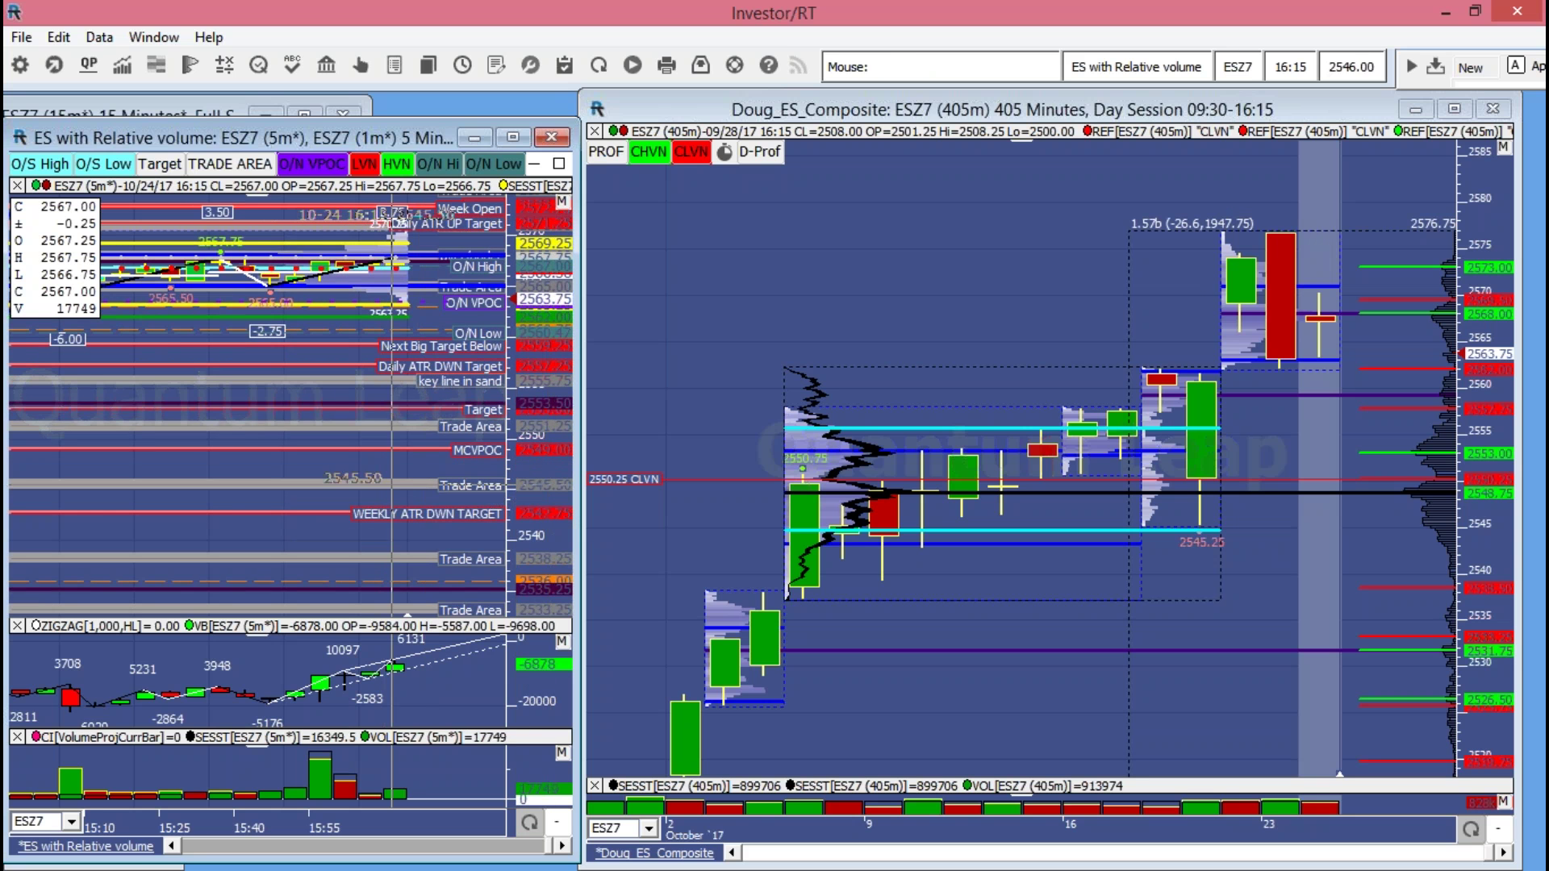
{"action": "left_click_drag", "start_coordinate": [534, 613], "coordinate": [531, 521]}
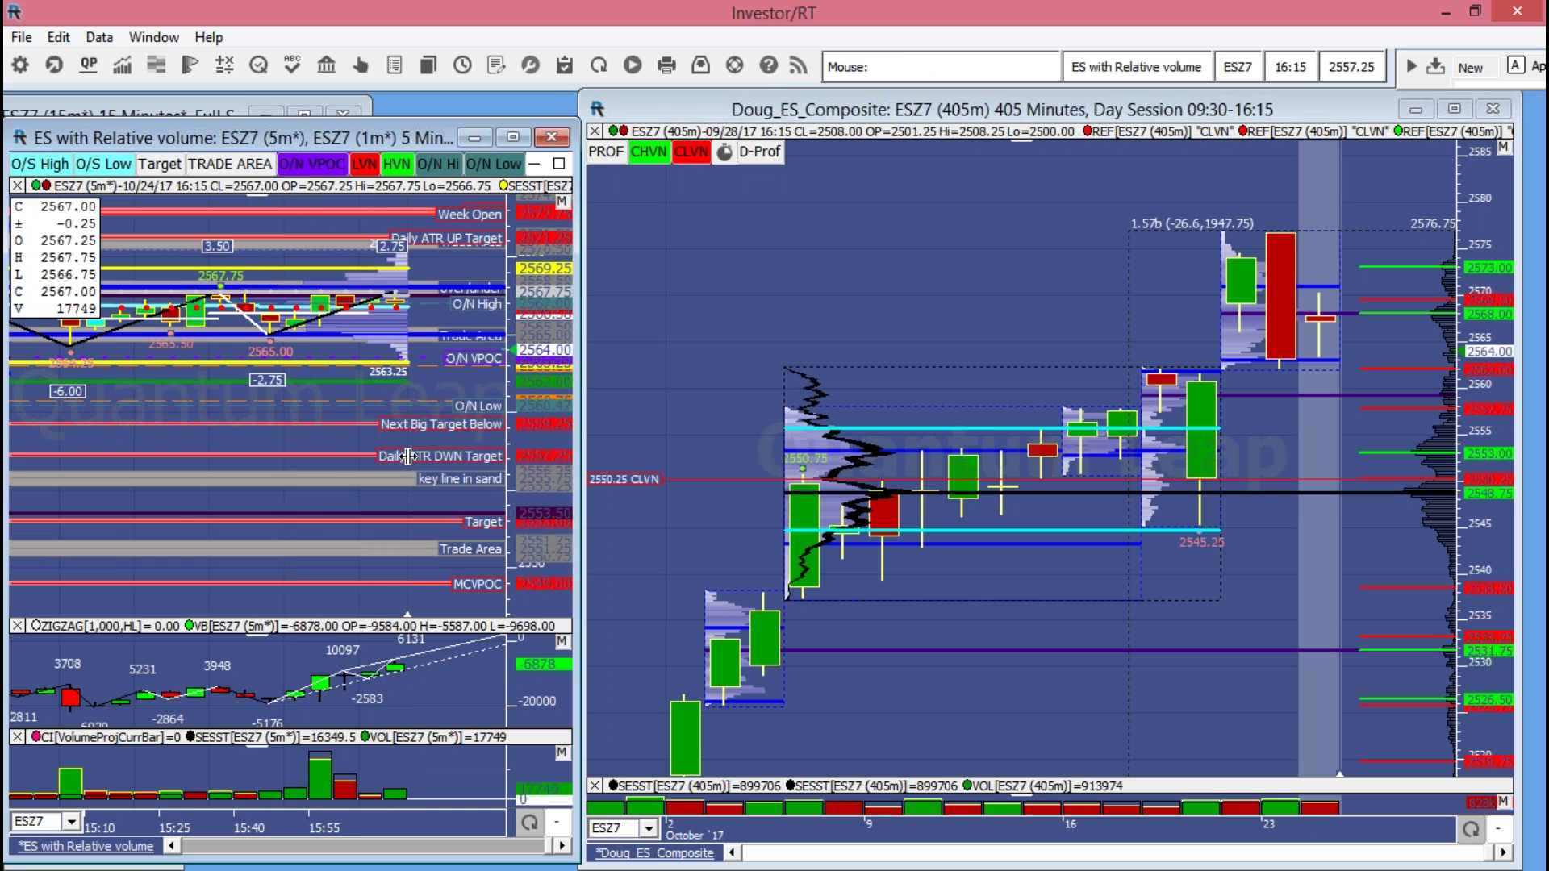
{"action": "left_click_drag", "start_coordinate": [409, 456], "coordinate": [408, 472]}
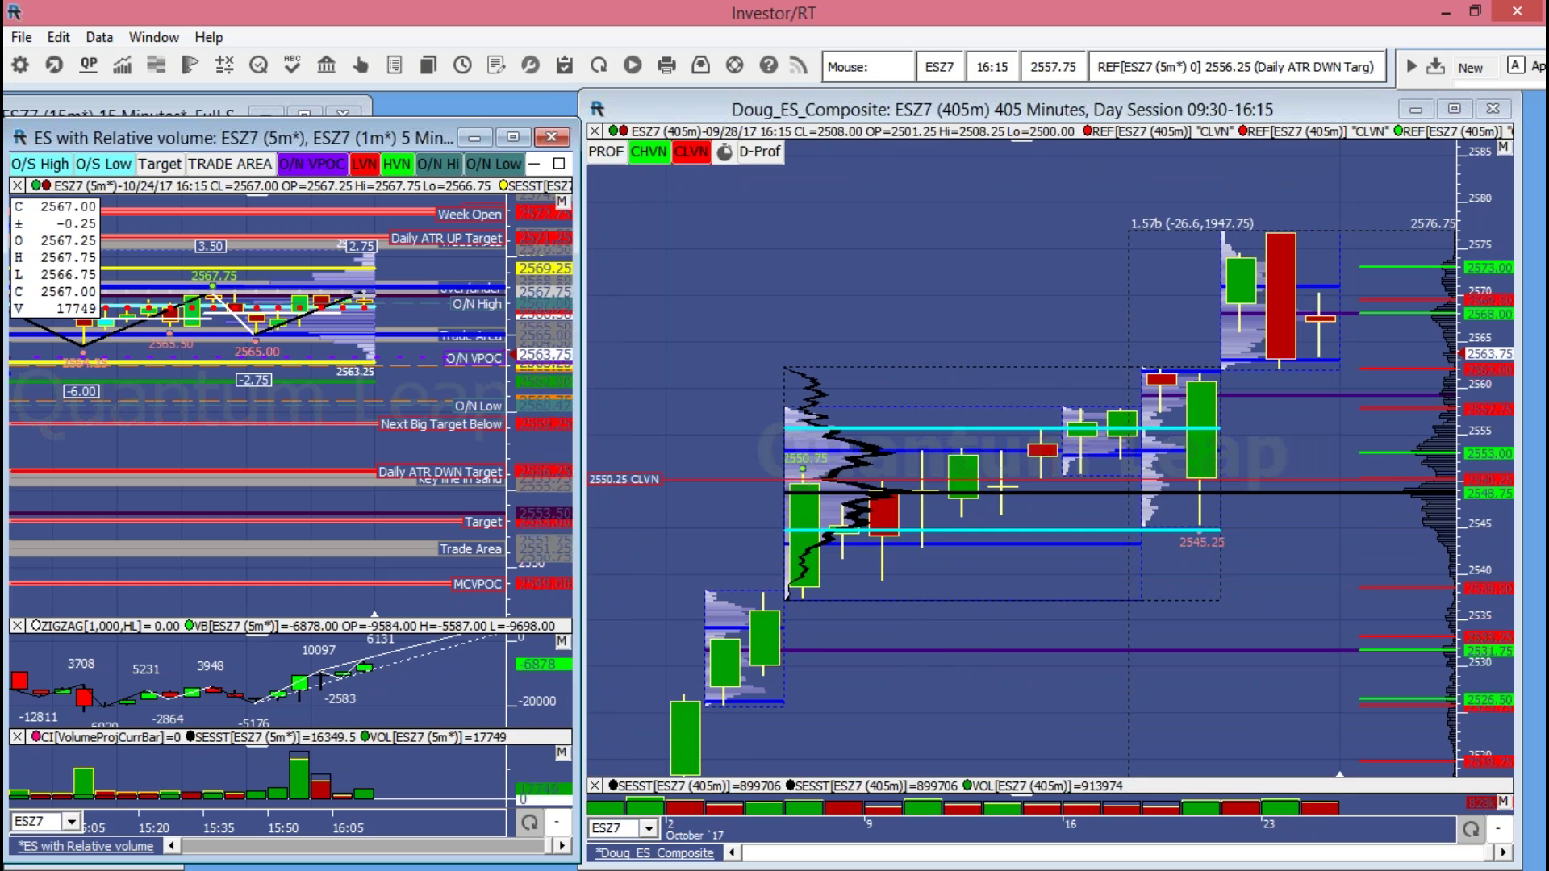
- Lower the WEEKLY ATR UP TARGET line to 2595.25 in the relative volume chart
{"action": "left_click_drag", "start_coordinate": [525, 439], "coordinate": [524, 488]}
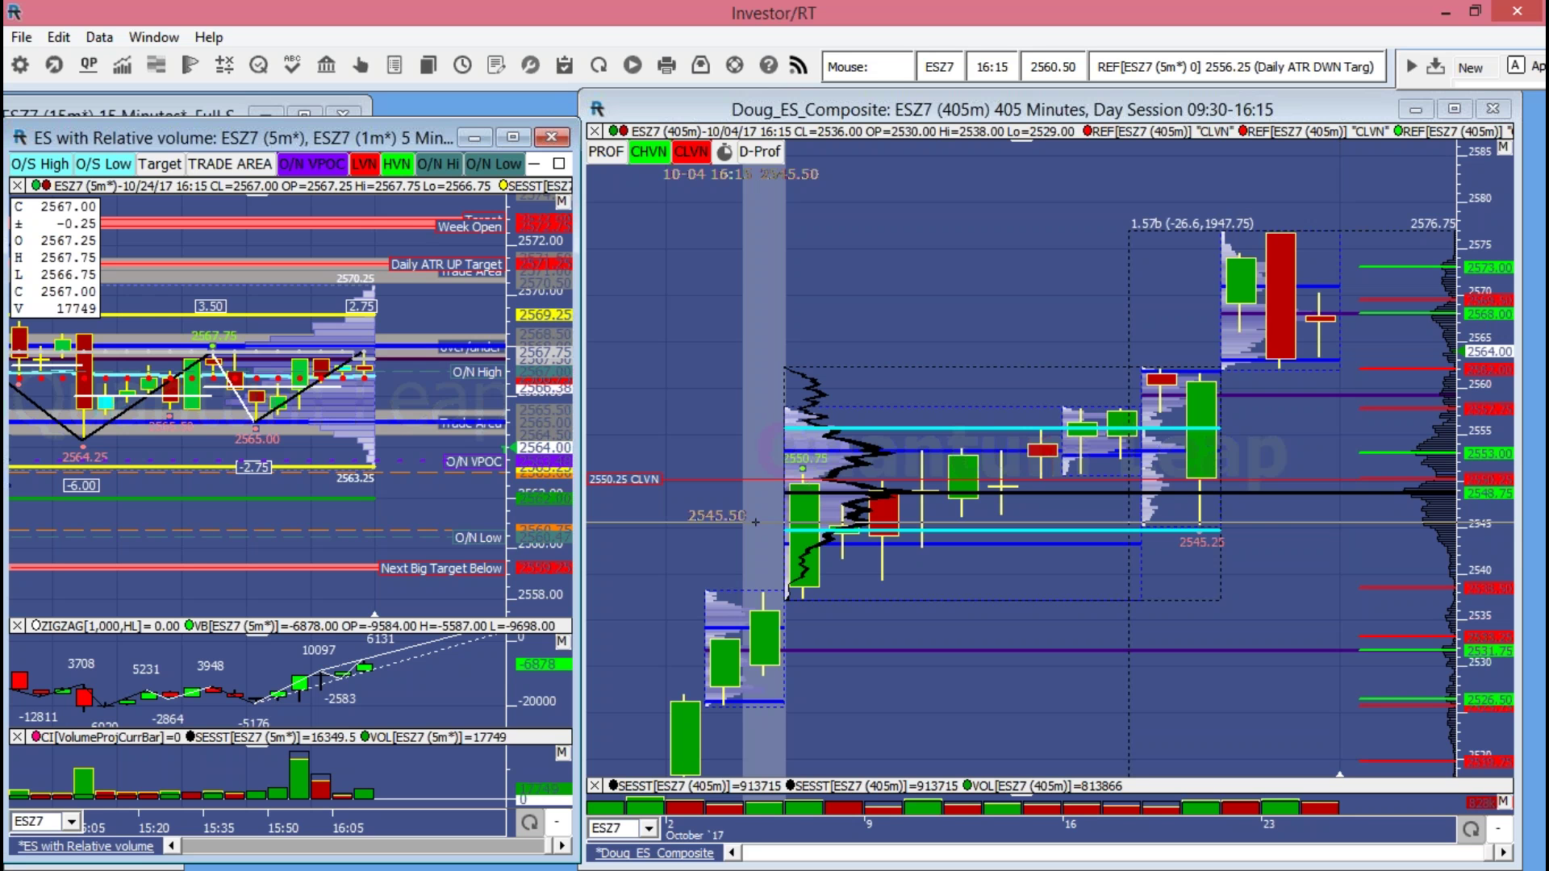
{"action": "scroll", "coordinate": [514, 419], "scroll_direction": "up", "scroll_amount": 5}
{"action": "scroll", "coordinate": [514, 419], "scroll_direction": "up", "scroll_amount": 8}
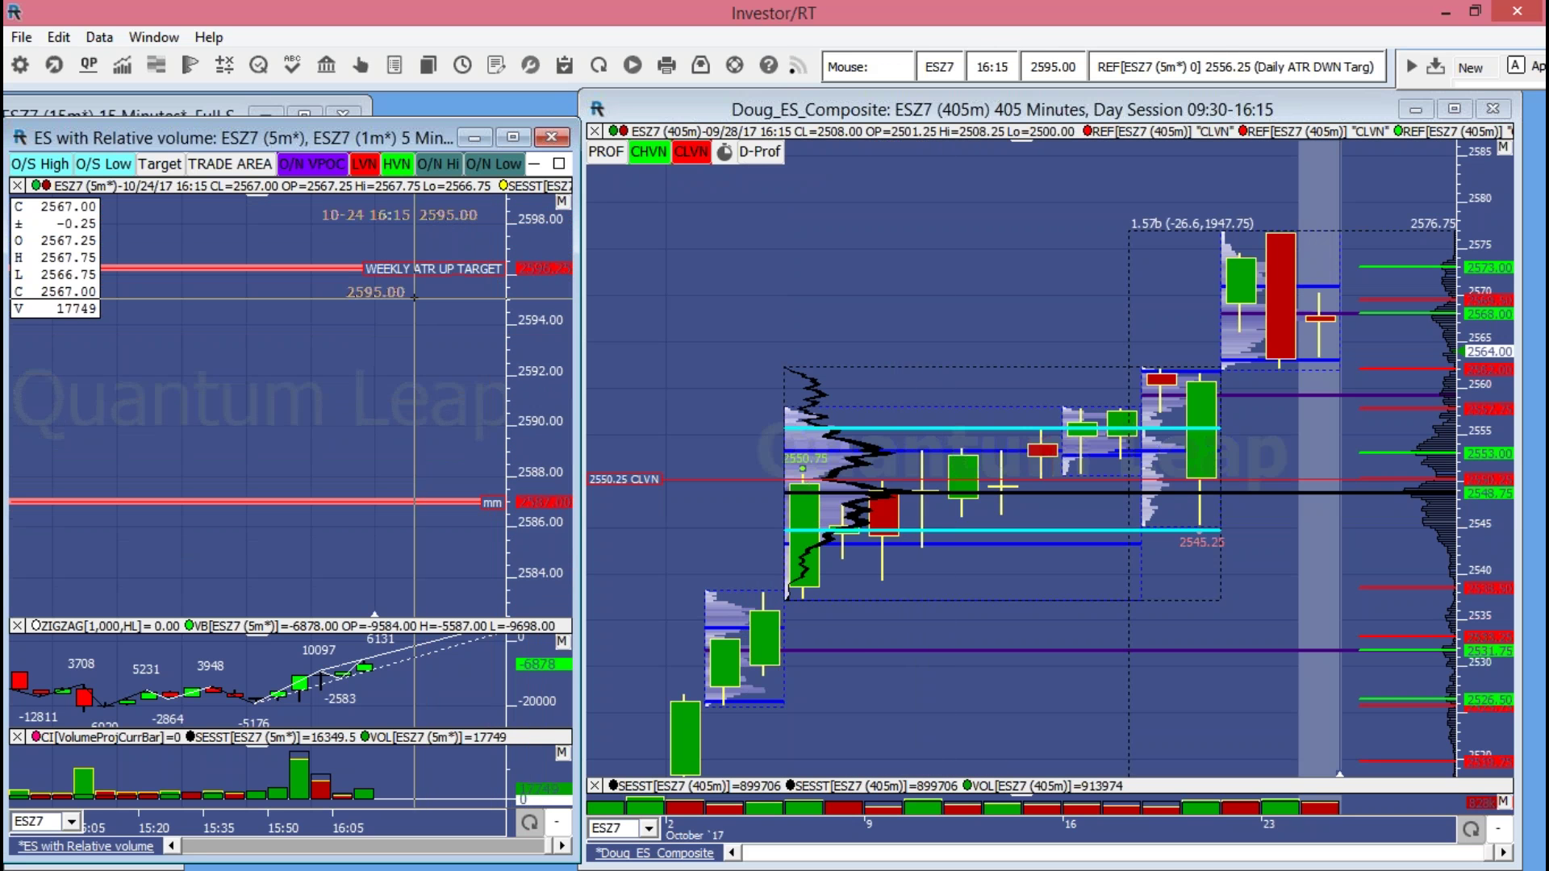
{"action": "left_click", "coordinate": [433, 269]}
{"action": "key", "text": "Down"}
{"action": "key", "text": "Down"}
{"action": "key", "text": "Down"}
{"action": "key", "text": "Down"}
{"action": "key", "text": "Down"}
{"action": "key", "text": "Down"}
{"action": "key", "text": "Up"}
{"action": "key", "text": "Up"}
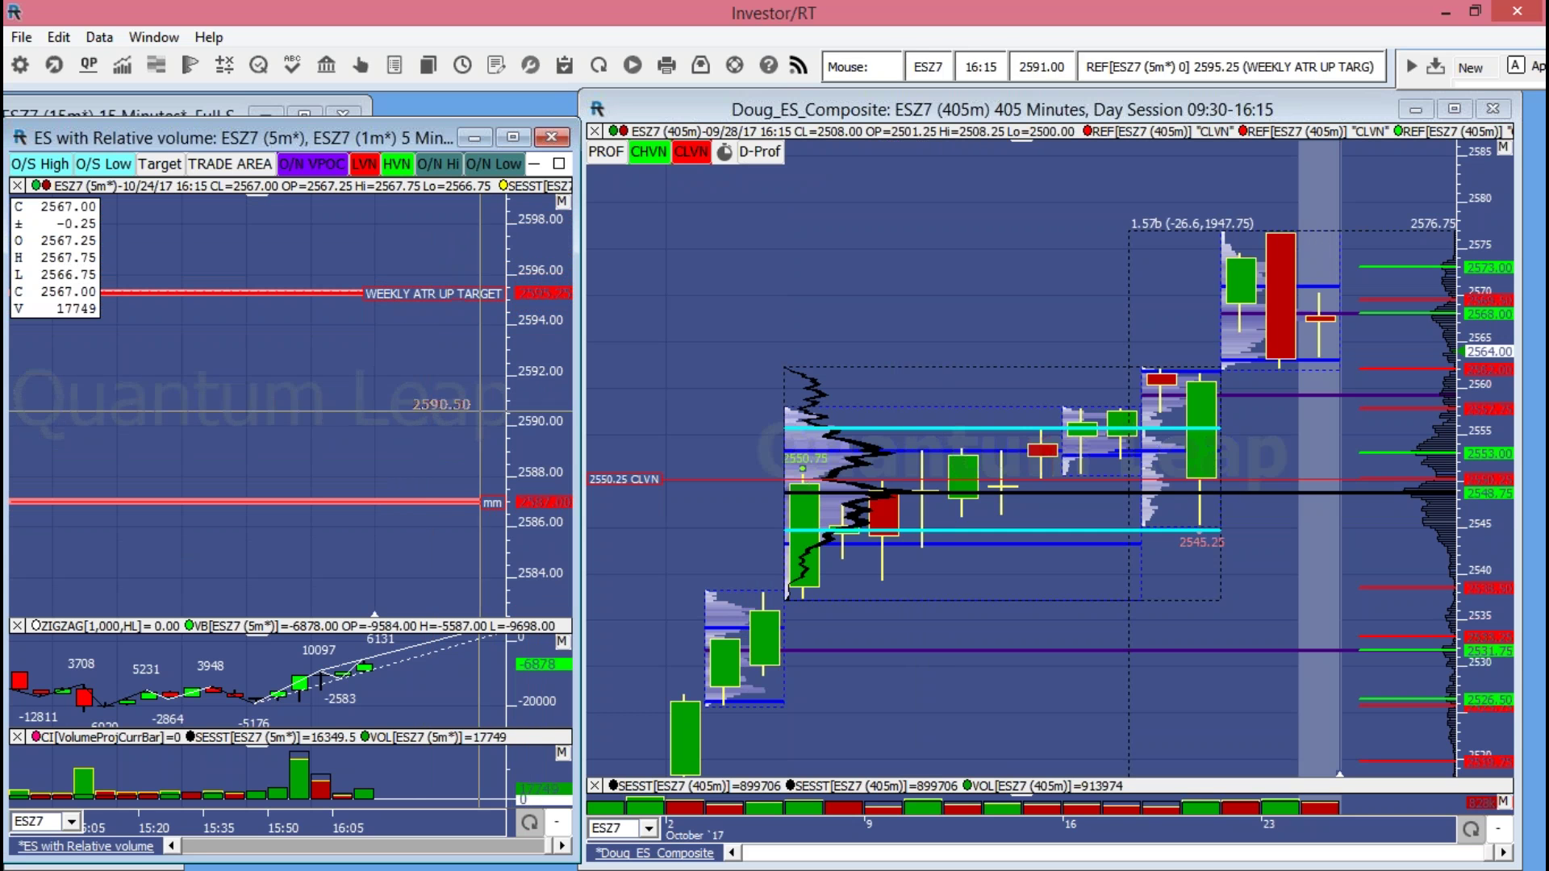
- Select the WEEKLY ATR DWN TARGET line in the relative volume chart to check its level
{"action": "left_click_drag", "start_coordinate": [507, 567], "coordinate": [524, 504]}
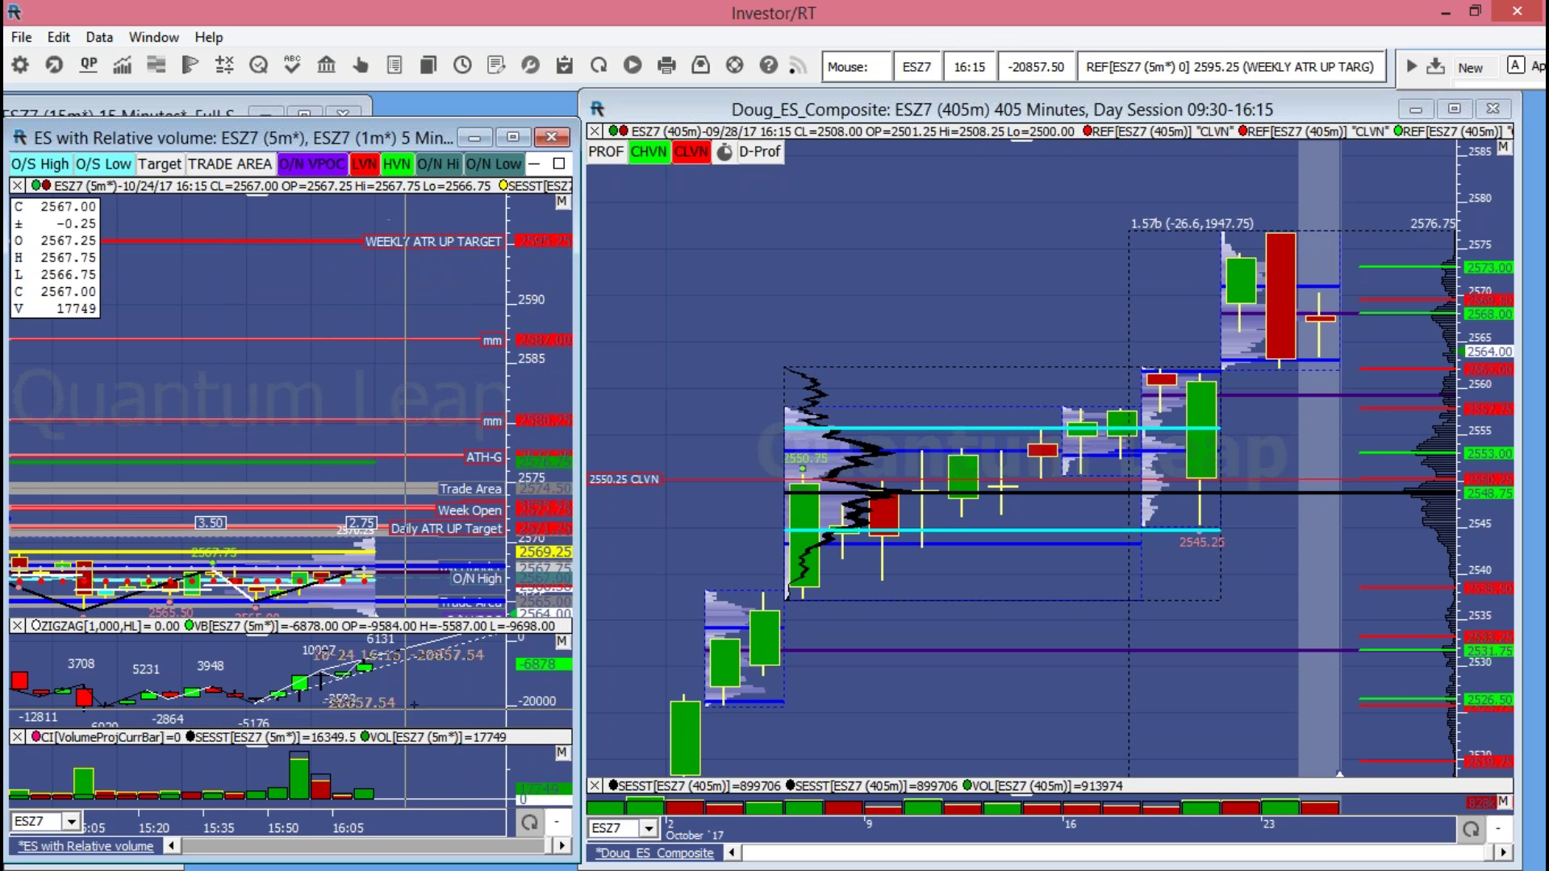
{"action": "left_click_drag", "start_coordinate": [524, 315], "coordinate": [525, 350]}
{"action": "left_click_drag", "start_coordinate": [532, 549], "coordinate": [532, 319]}
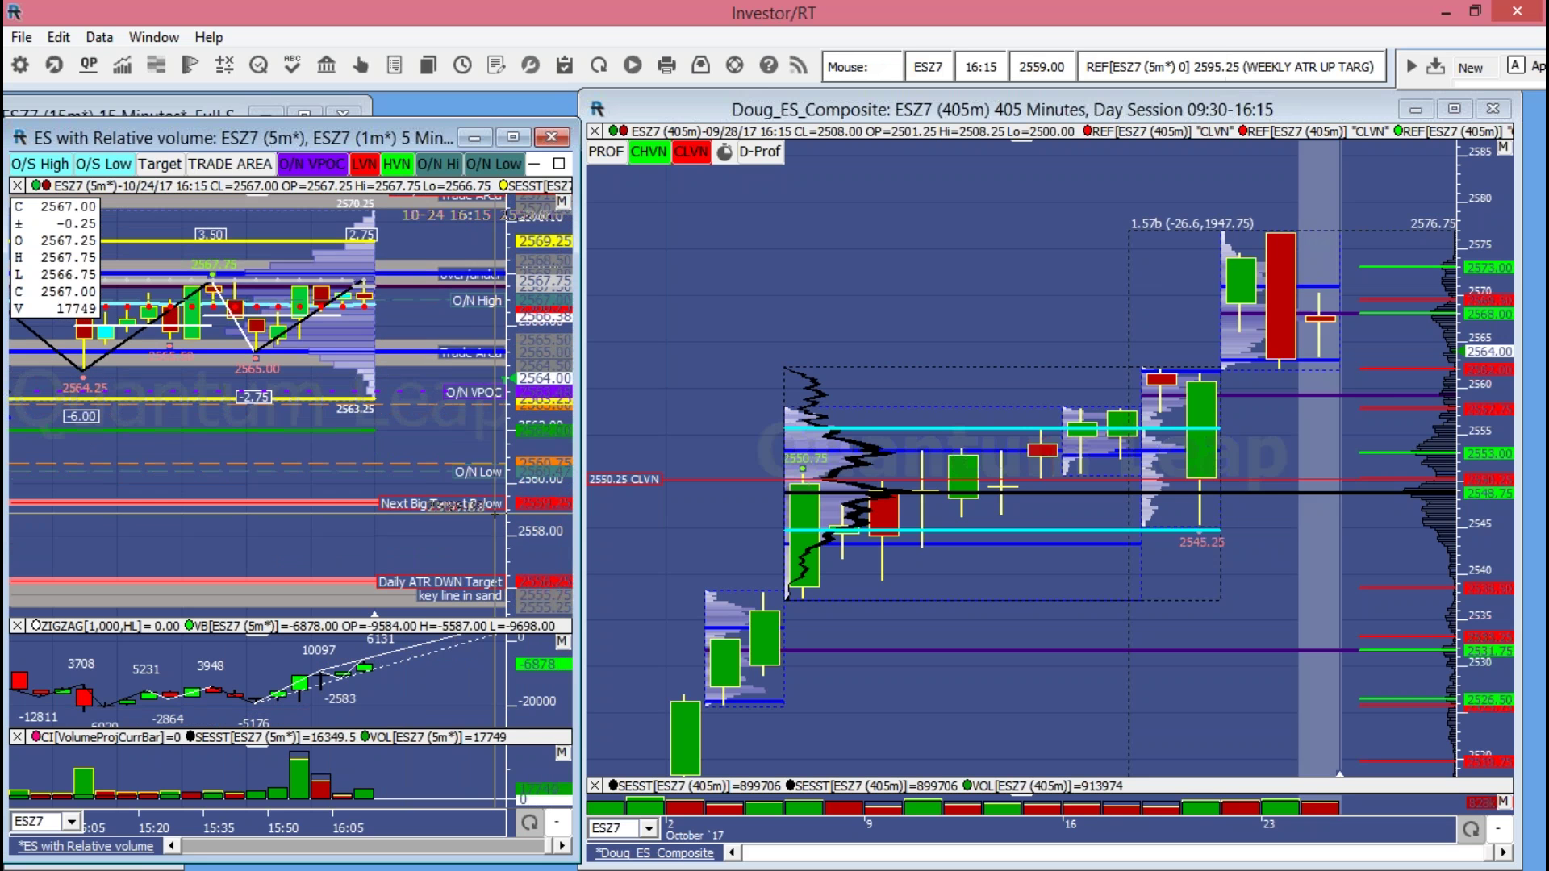
{"action": "left_click_drag", "start_coordinate": [545, 516], "coordinate": [546, 501]}
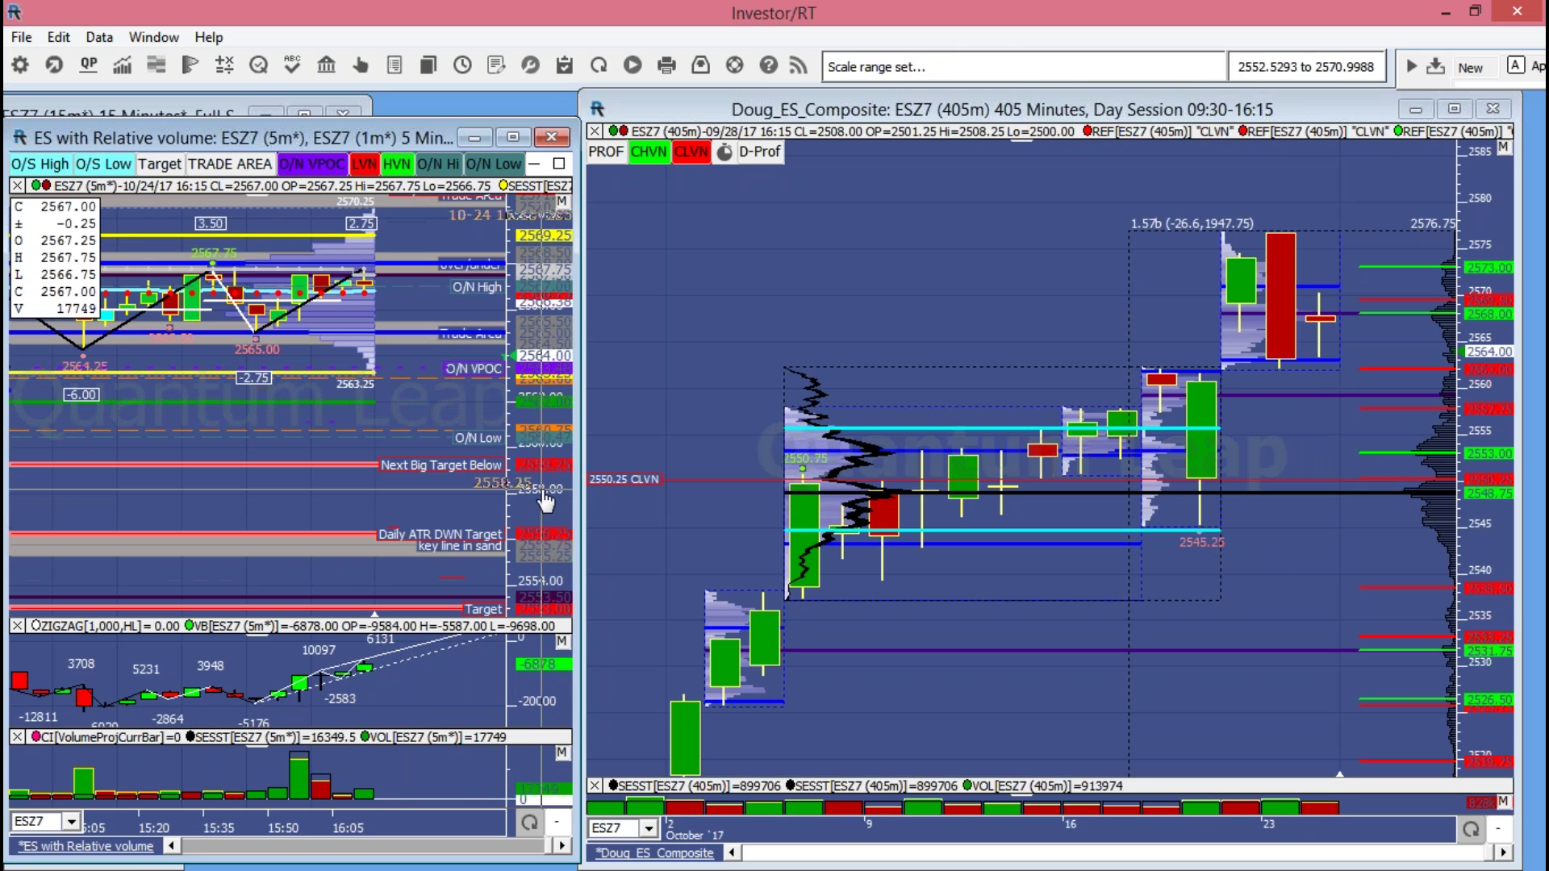
{"action": "left_click_drag", "start_coordinate": [485, 533], "coordinate": [335, 462]}
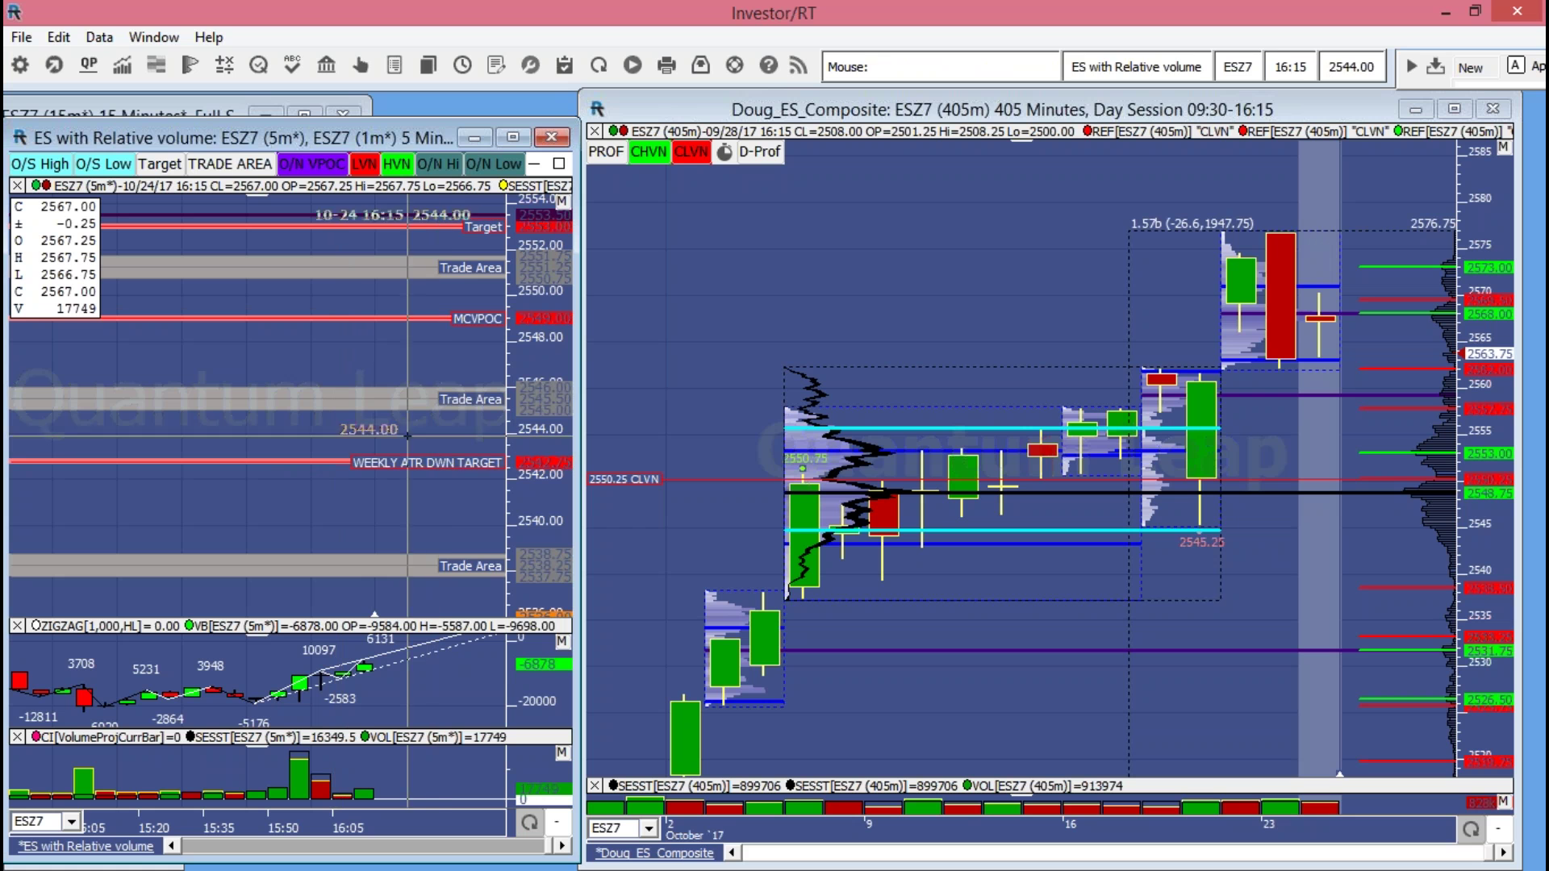
{"action": "left_click", "coordinate": [441, 463]}
- Examine the overnight levels, trade areas and daily ATR targets around the last price in the relative volume chart
{"action": "left_click_drag", "start_coordinate": [540, 251], "coordinate": [540, 391]}
{"action": "double_click", "coordinate": [540, 390]}
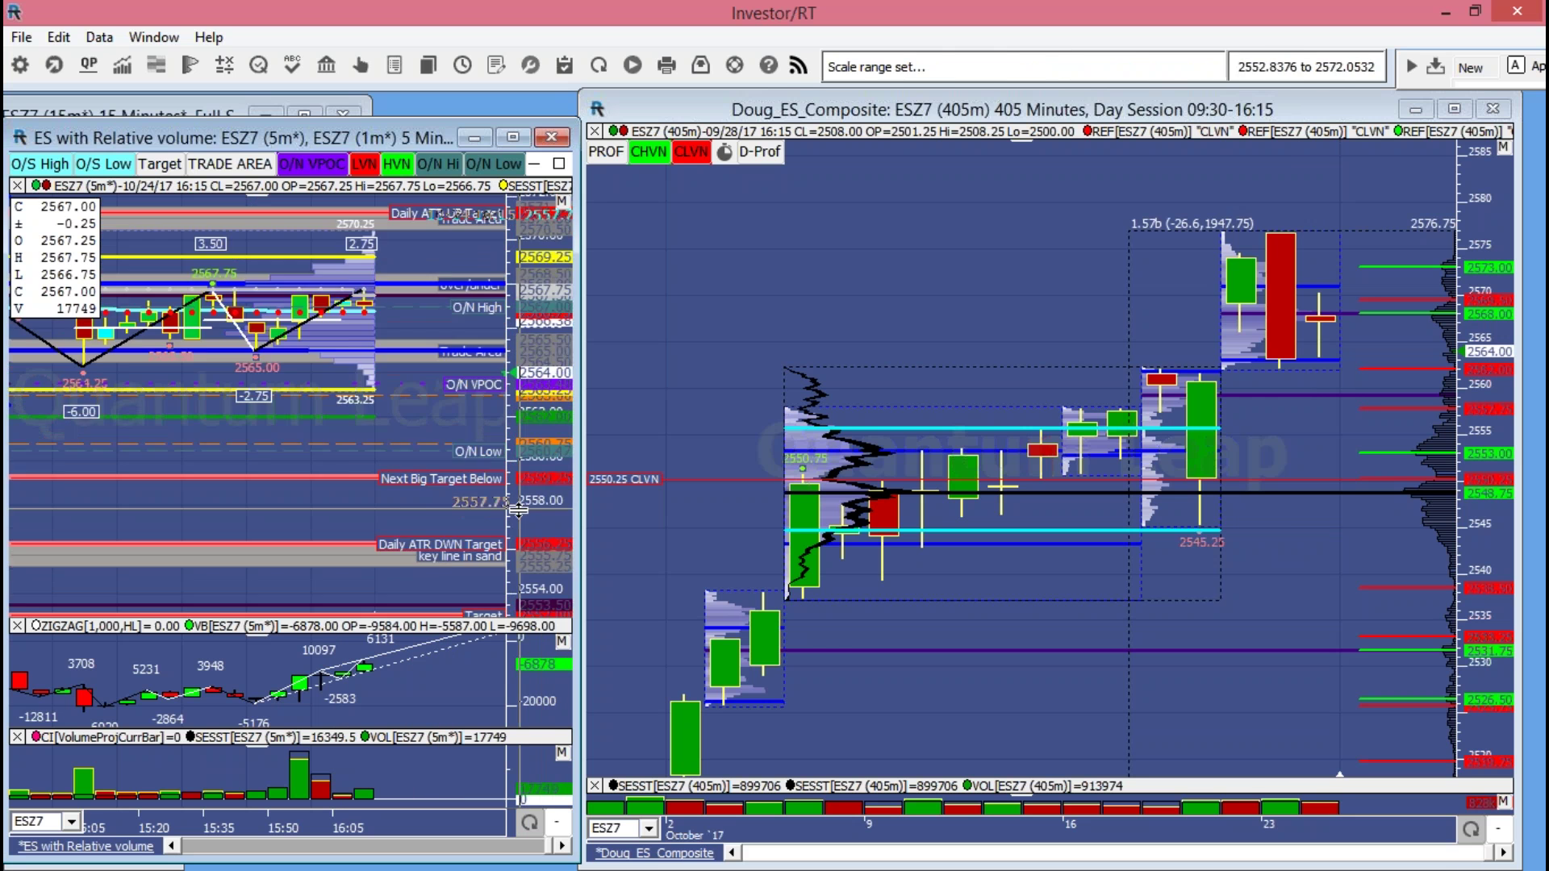
{"action": "left_click_drag", "start_coordinate": [541, 400], "coordinate": [541, 484]}
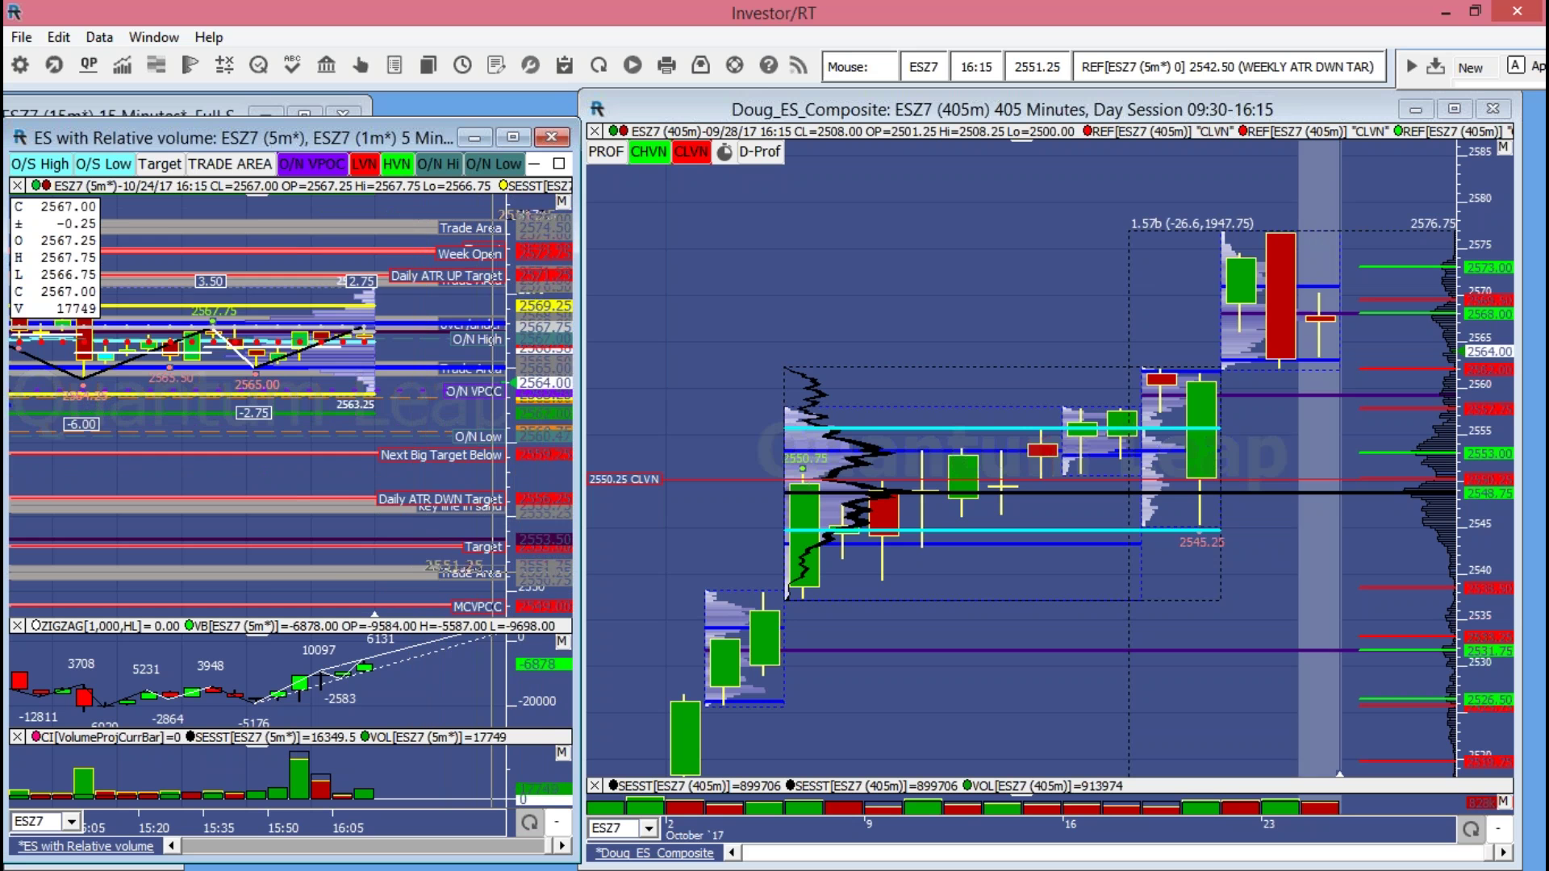
{"action": "left_click_drag", "start_coordinate": [542, 484], "coordinate": [548, 307]}
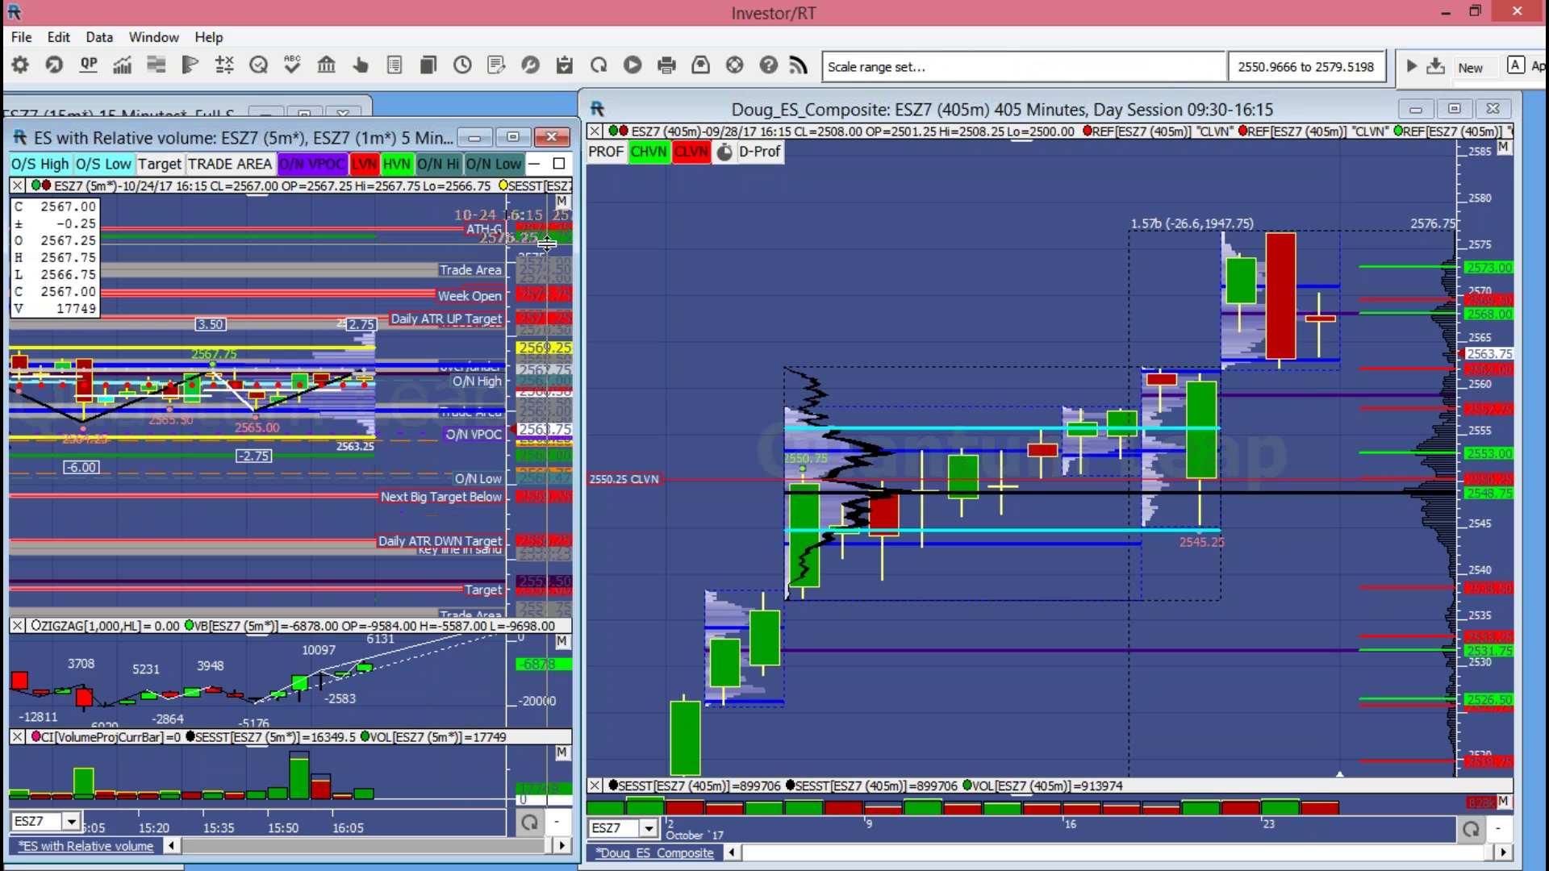
{"action": "left_click_drag", "start_coordinate": [516, 500], "coordinate": [511, 601]}
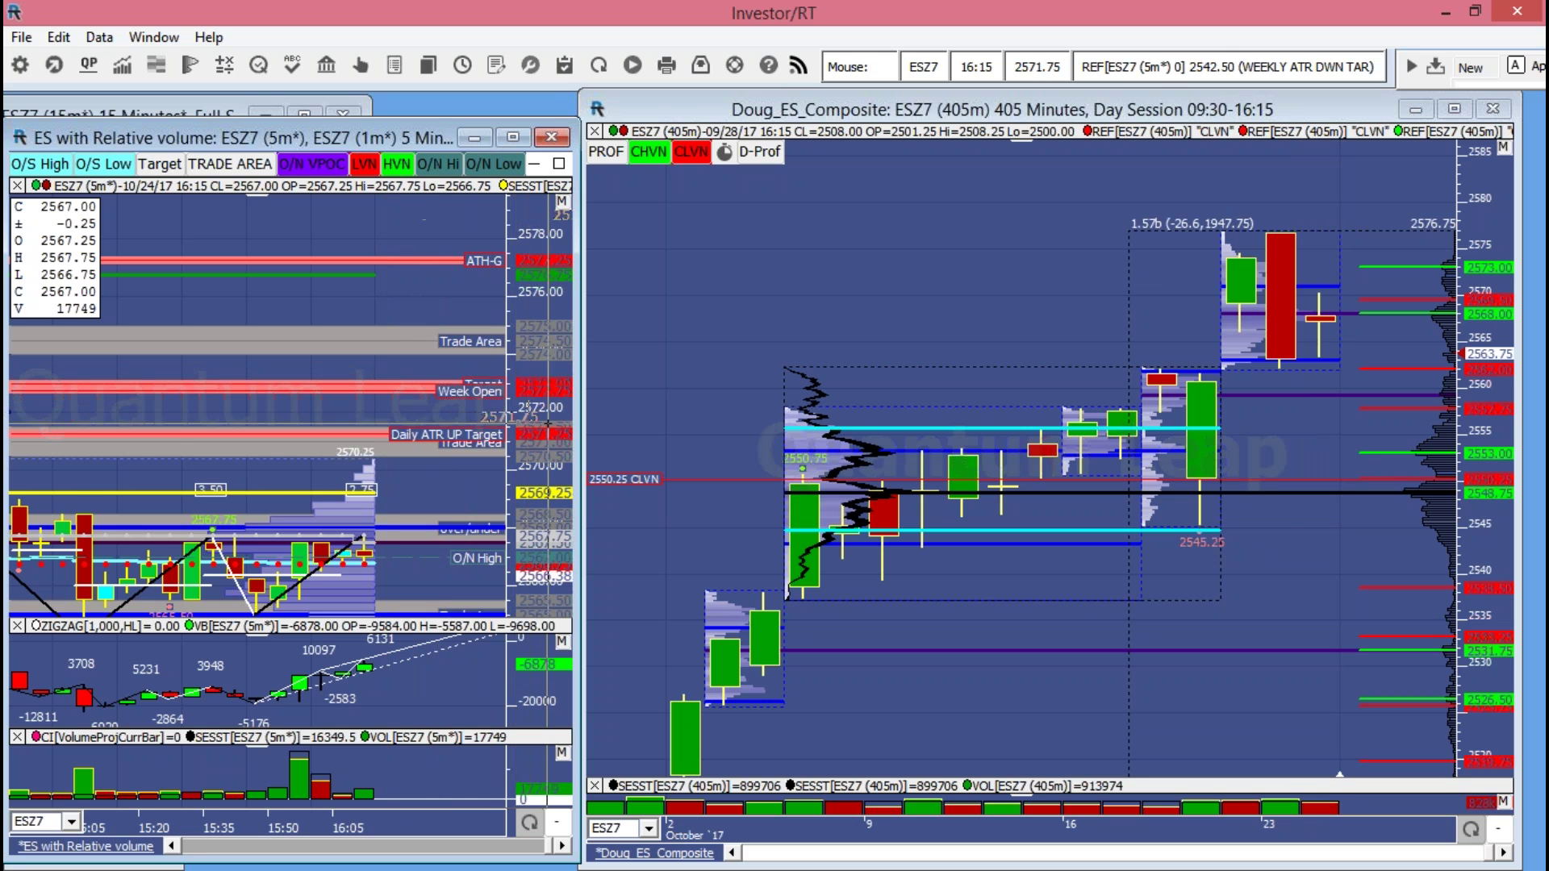
{"action": "scroll", "coordinate": [510, 421], "scroll_direction": "down", "scroll_amount": 5}
{"action": "left_click_drag", "start_coordinate": [512, 390], "coordinate": [562, 376]}
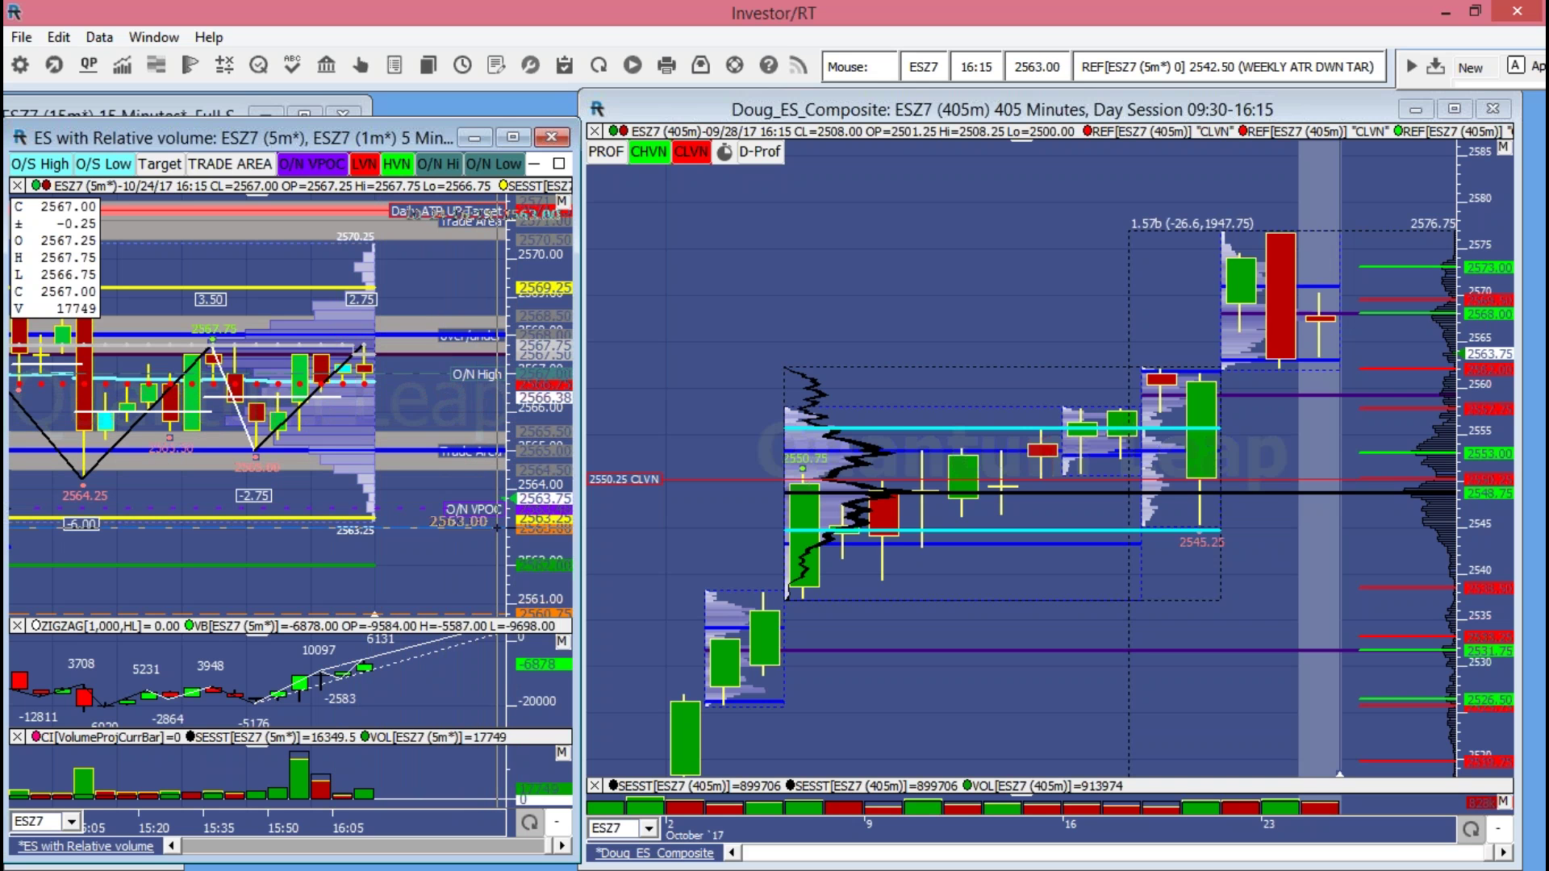
{"action": "scroll", "coordinate": [476, 500], "scroll_direction": "down", "scroll_amount": 3}
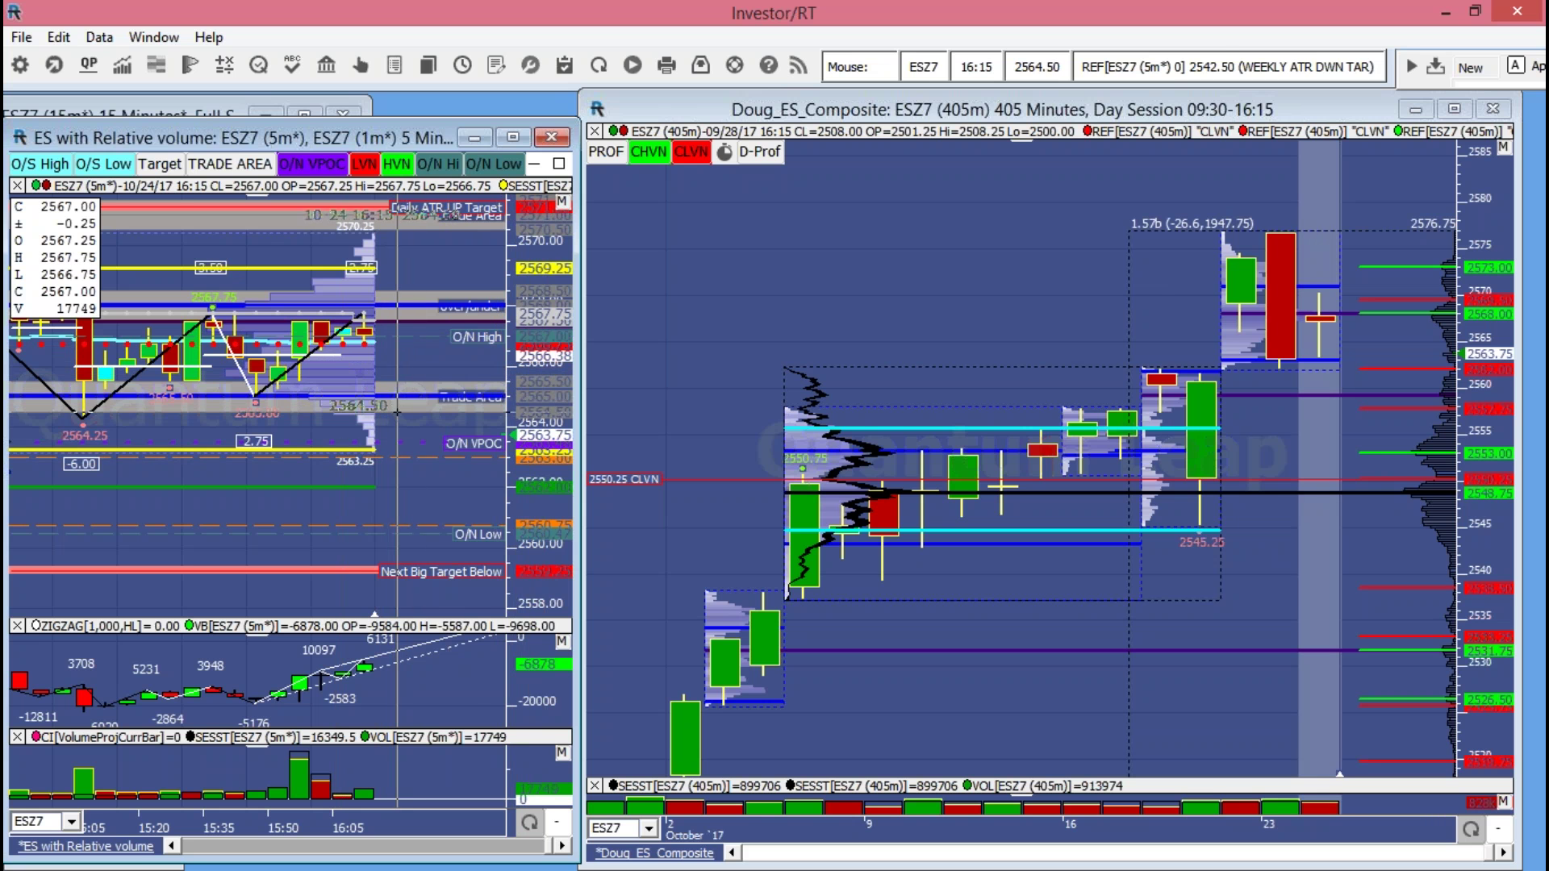
{"action": "left_click_drag", "start_coordinate": [528, 436], "coordinate": [528, 487]}
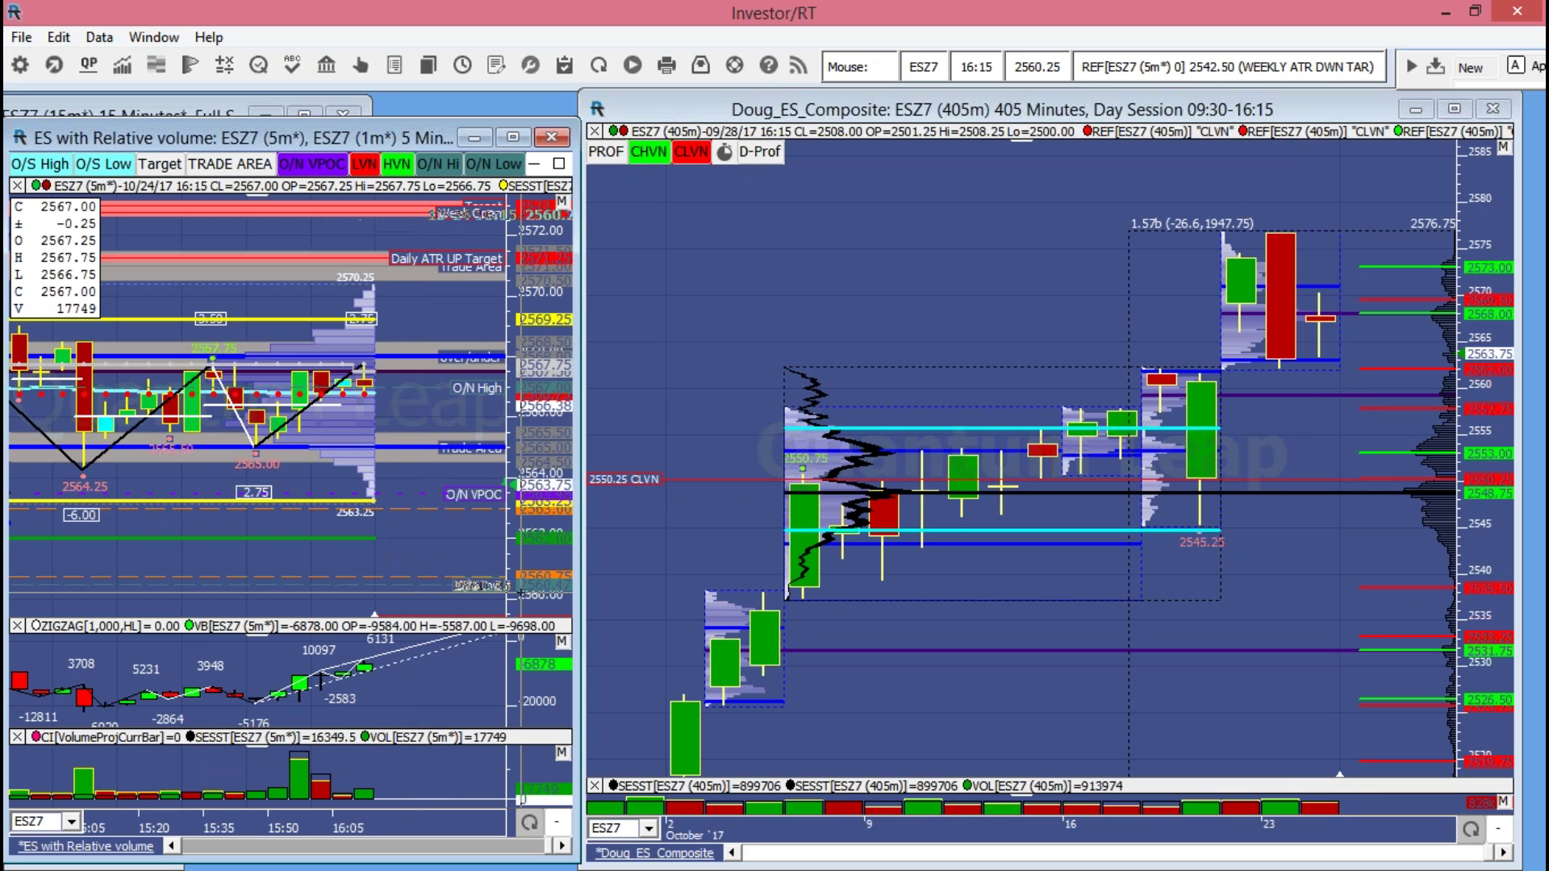
{"action": "scroll", "coordinate": [470, 295], "scroll_direction": "down", "scroll_amount": 3}
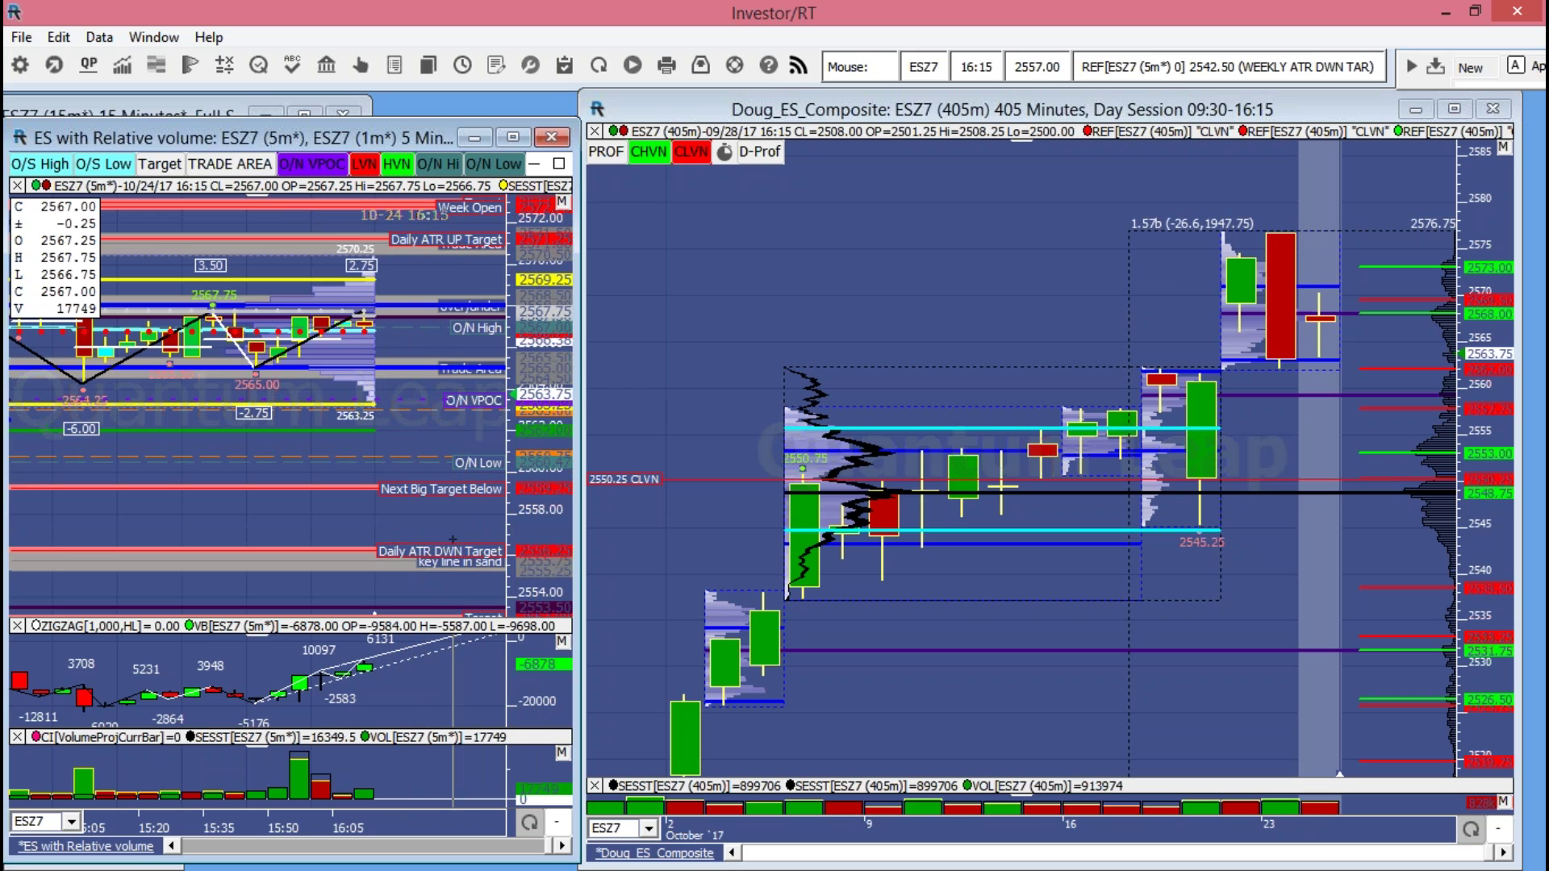
{"action": "scroll", "coordinate": [517, 564], "scroll_direction": "down", "scroll_amount": 2}
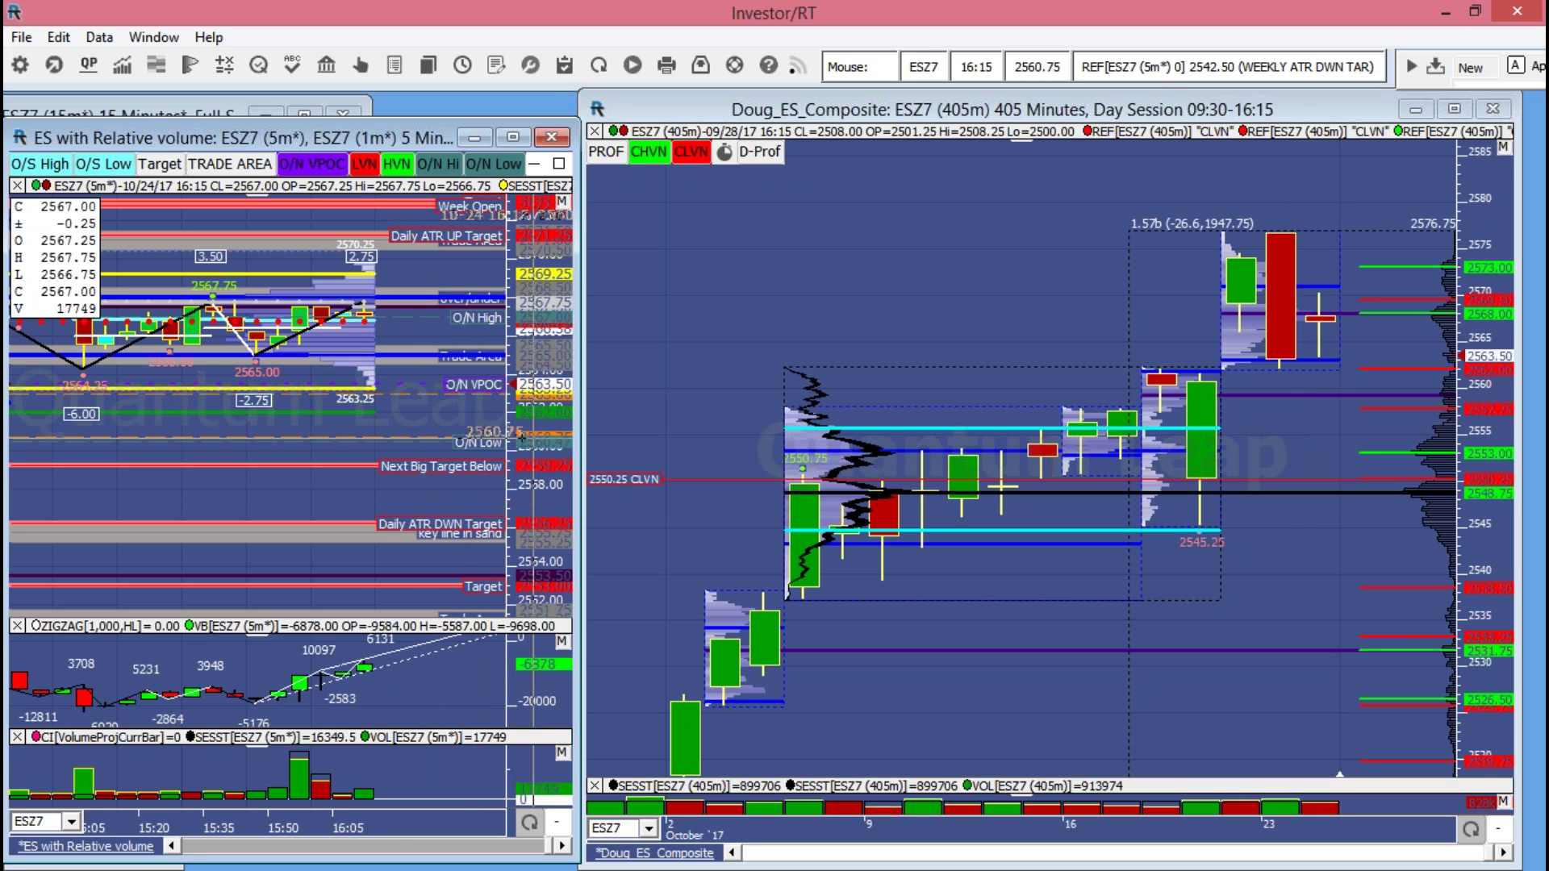
{"action": "scroll", "coordinate": [474, 477], "scroll_direction": "up", "scroll_amount": 5}
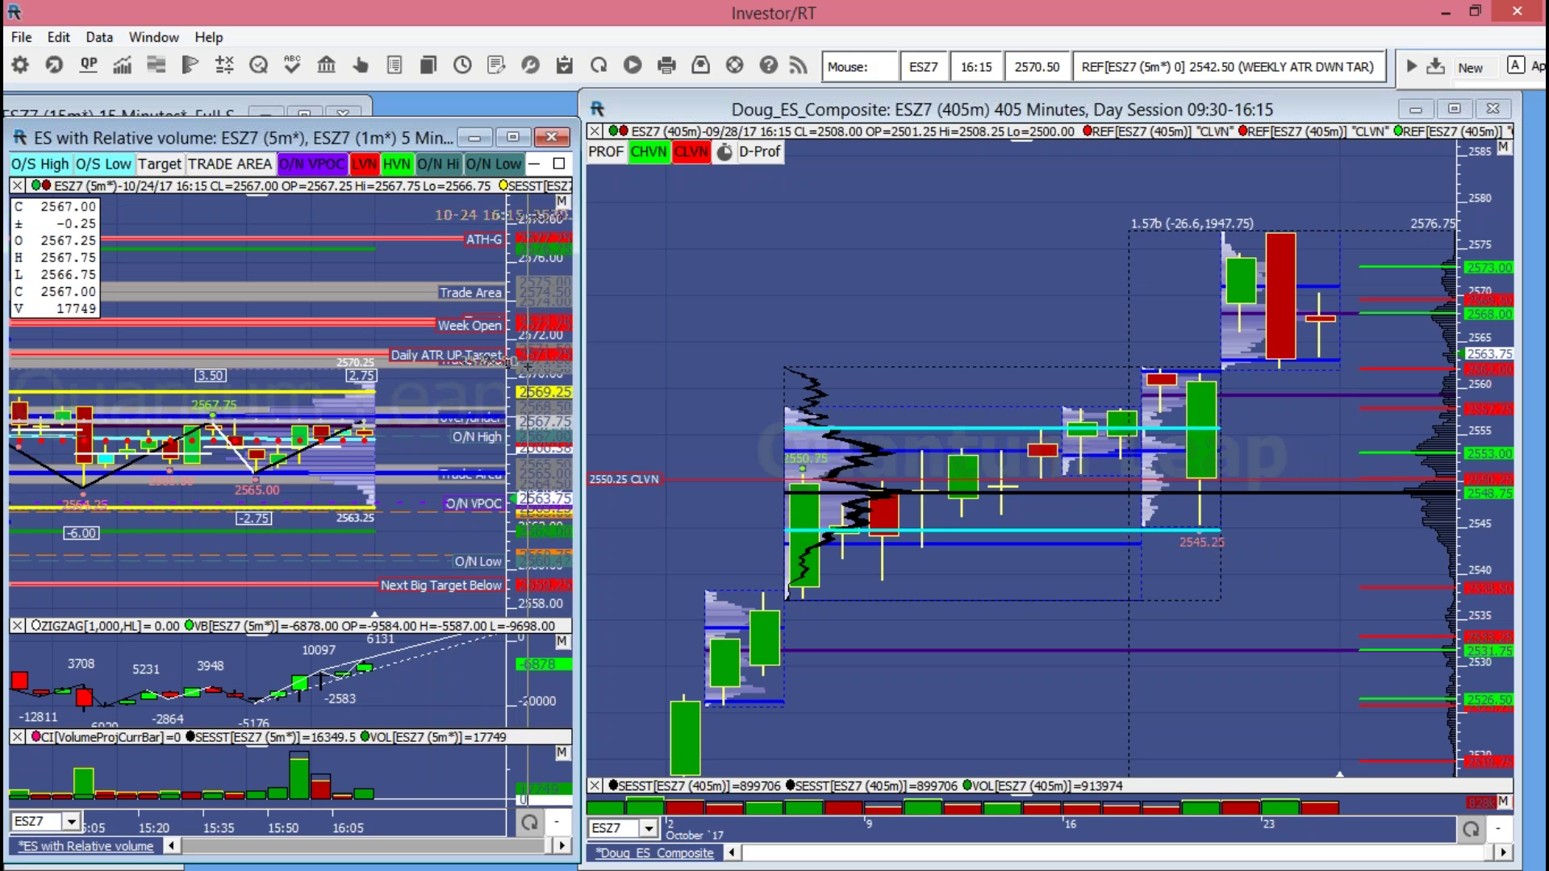
{"action": "scroll", "coordinate": [436, 454], "scroll_direction": "down", "scroll_amount": 3}
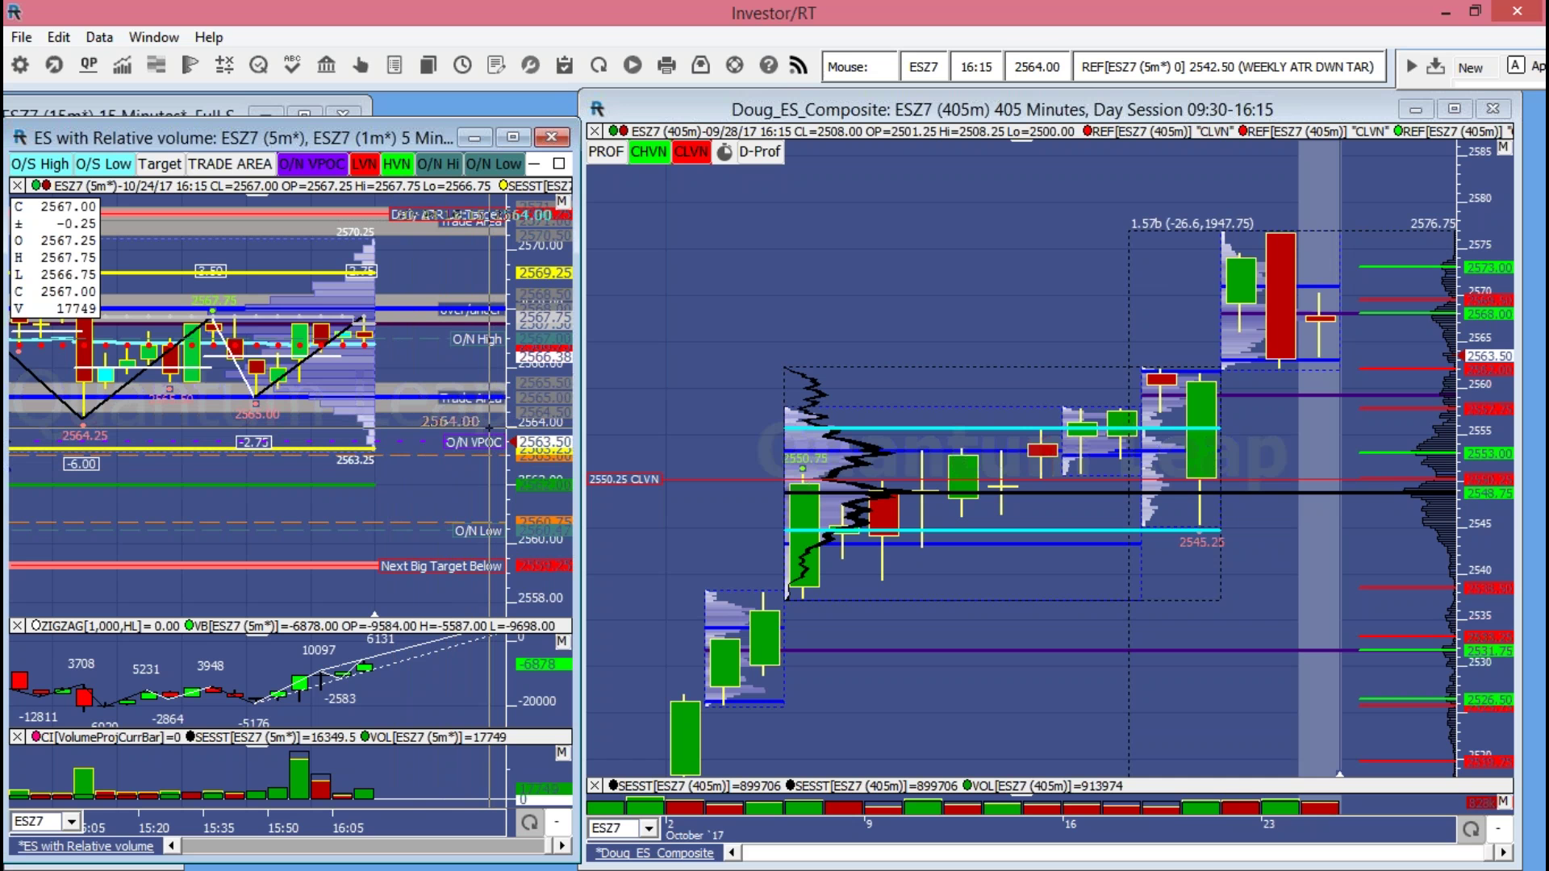
- Examine the downside levels from Next Big Target Below to MCVPOC and the upside levels up to ATH-G
{"action": "left_click_drag", "start_coordinate": [489, 427], "coordinate": [489, 302]}
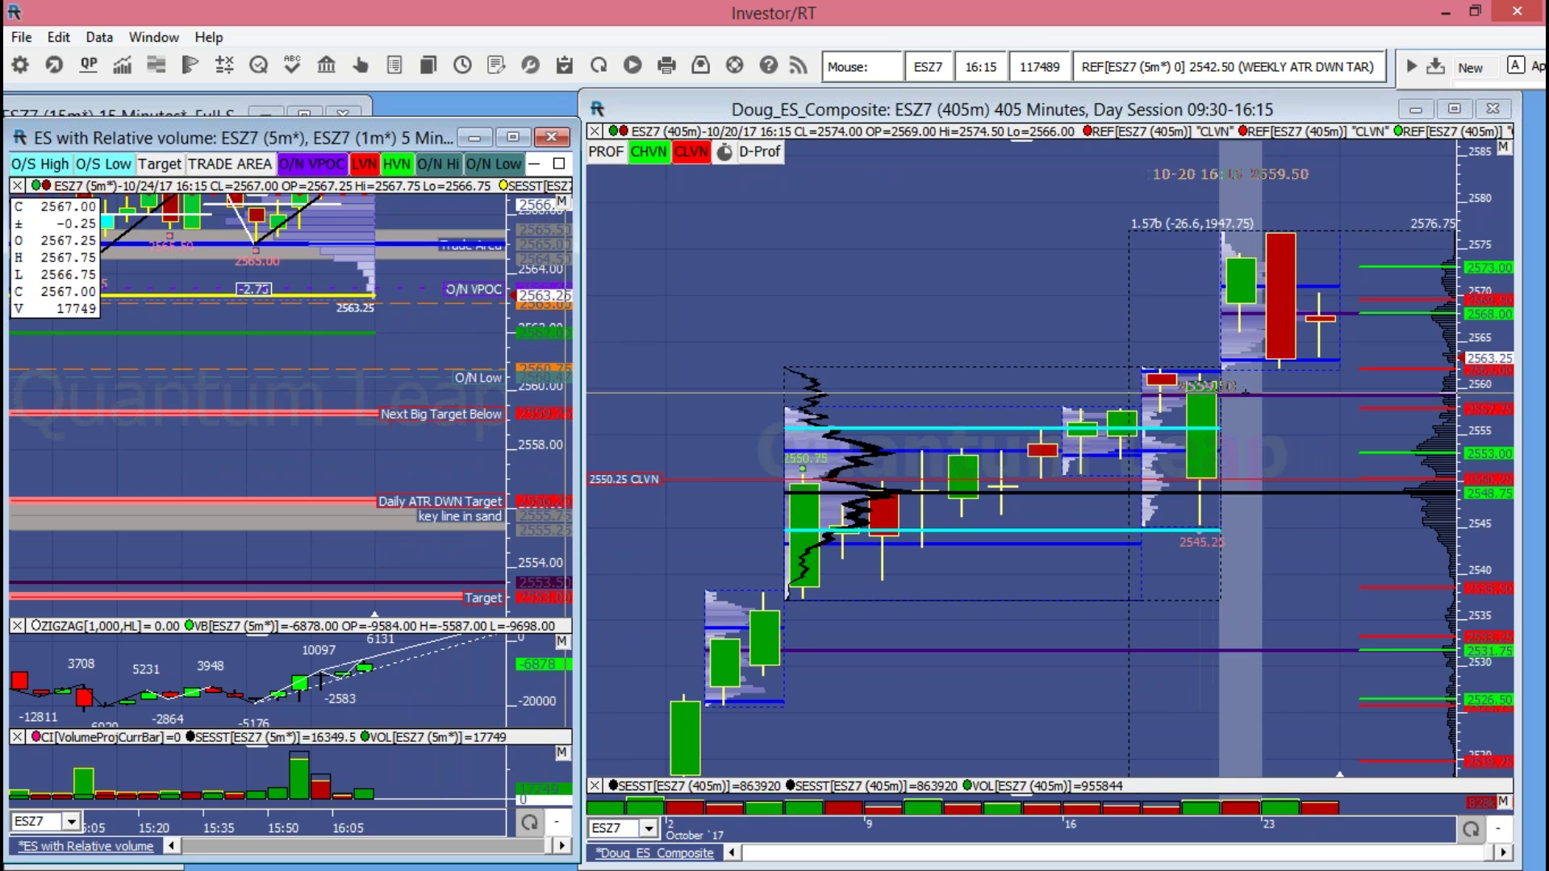
{"action": "left_click_drag", "start_coordinate": [539, 452], "coordinate": [539, 485]}
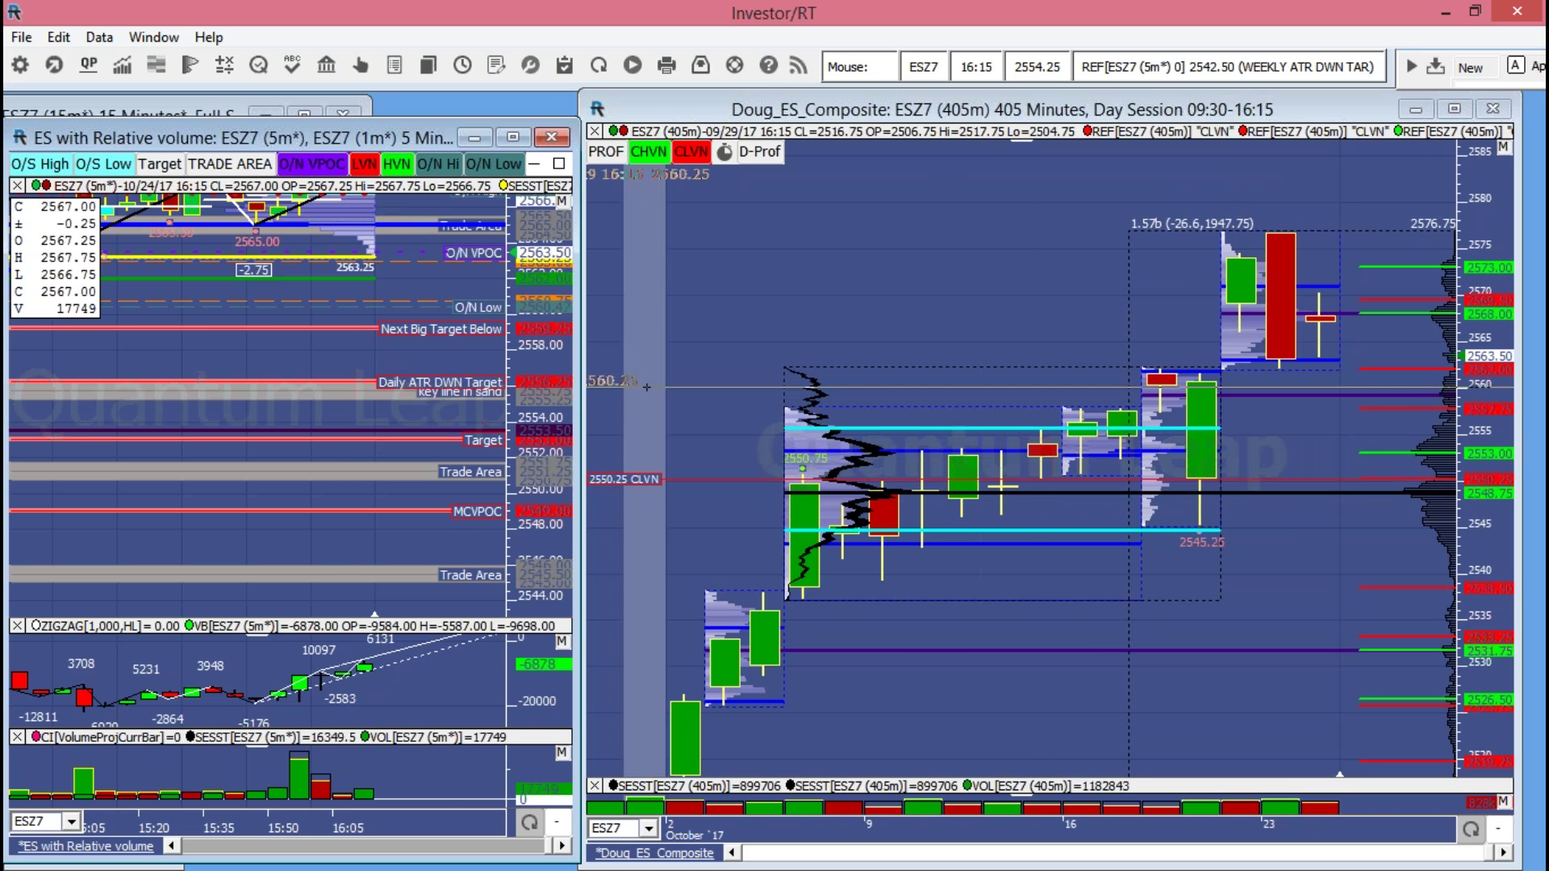
{"action": "left_click_drag", "start_coordinate": [533, 431], "coordinate": [506, 494]}
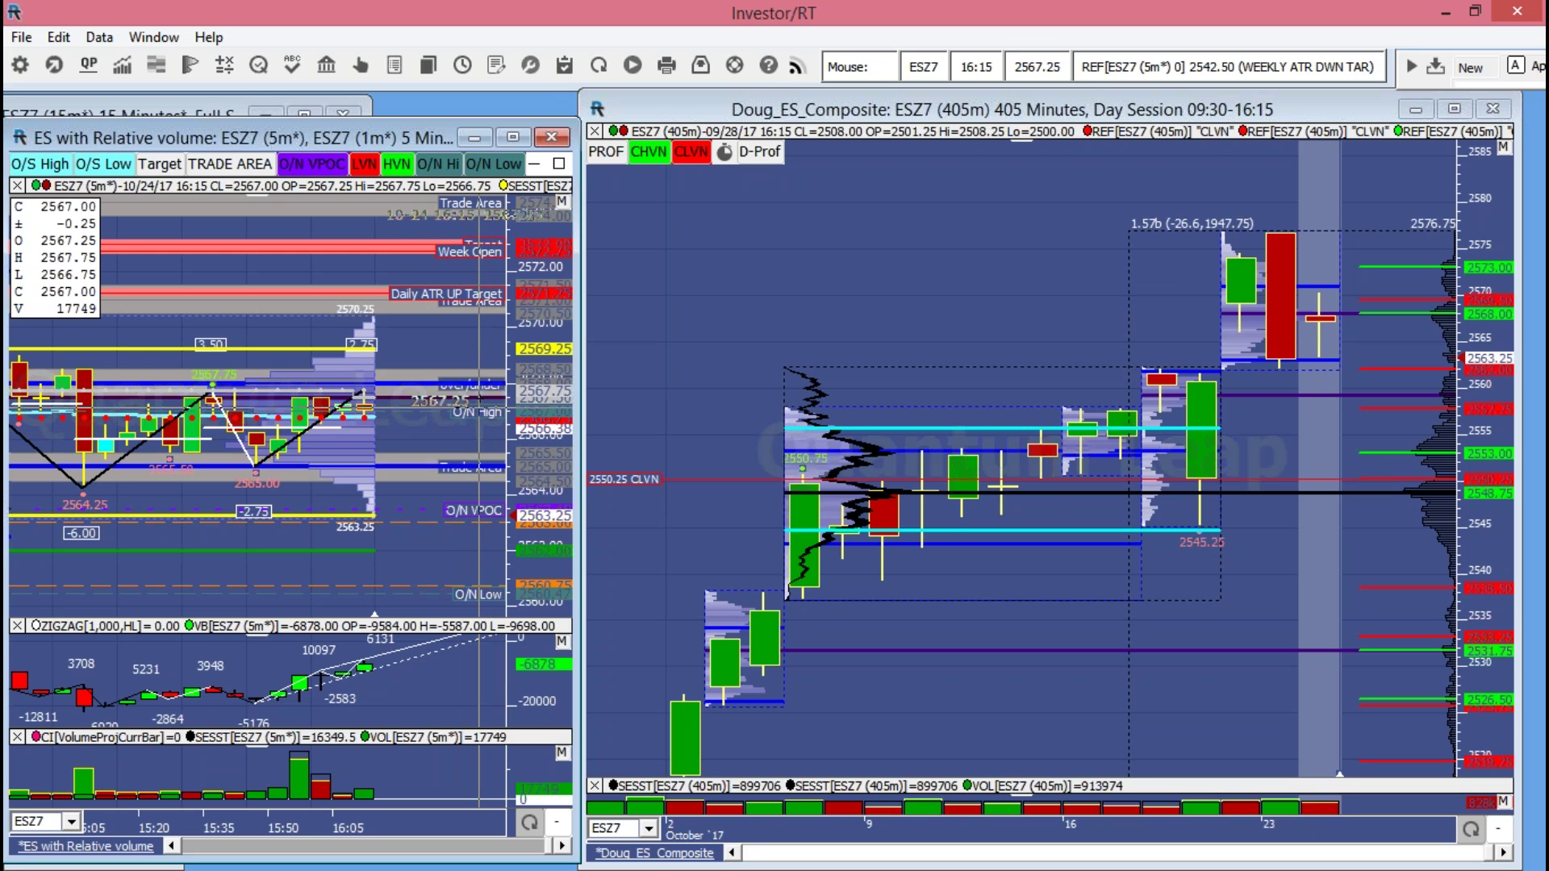
{"action": "left_click_drag", "start_coordinate": [460, 386], "coordinate": [460, 419]}
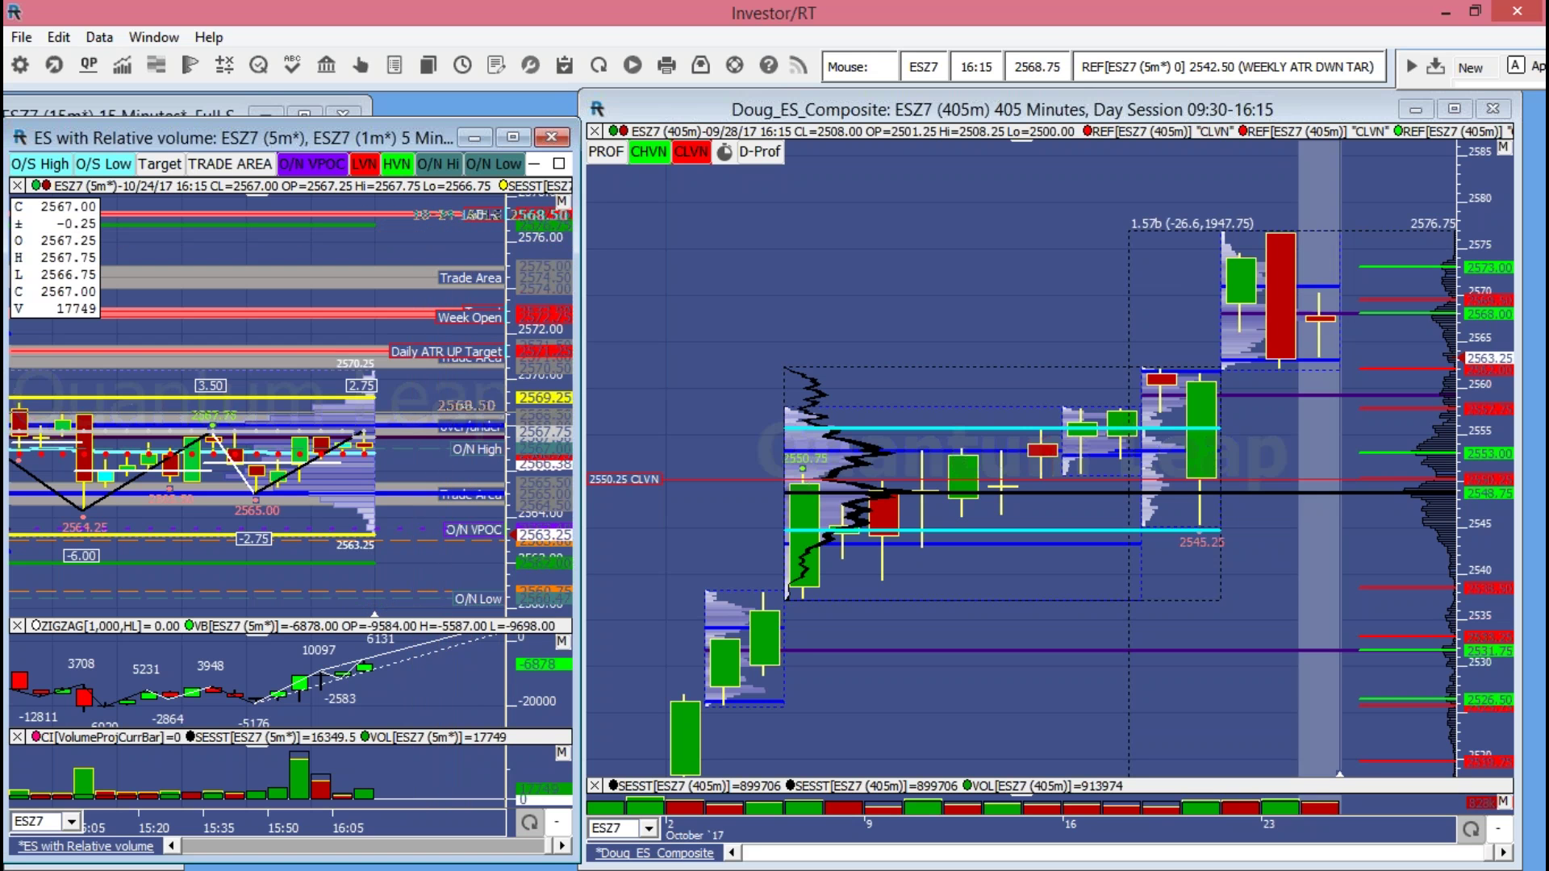
{"action": "left_click_drag", "start_coordinate": [438, 247], "coordinate": [467, 348]}
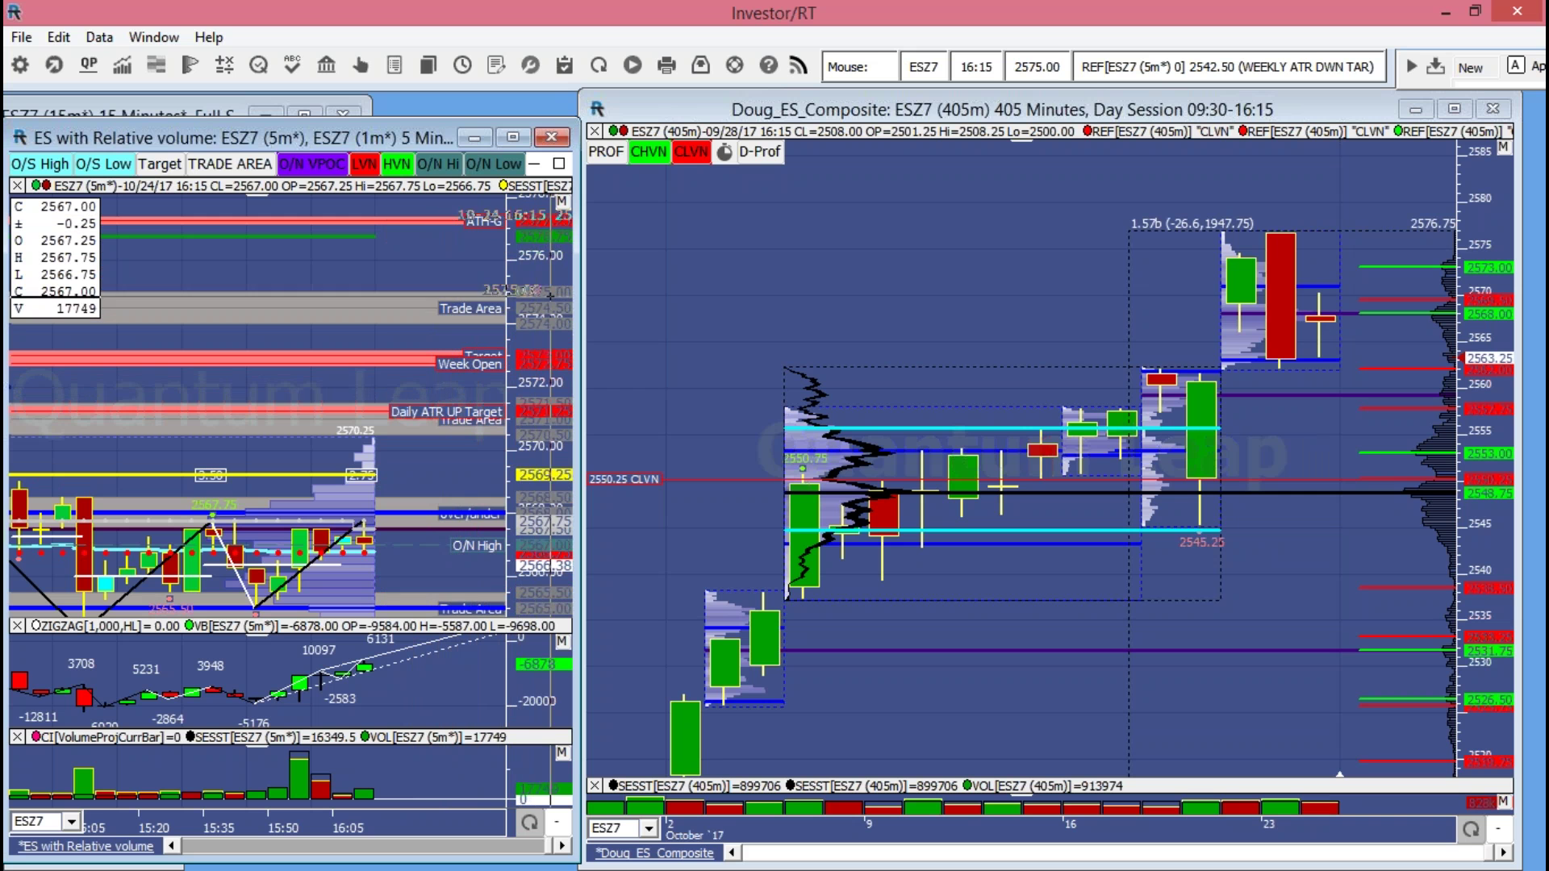
{"action": "scroll", "coordinate": [520, 310], "scroll_direction": "down", "scroll_amount": 10}
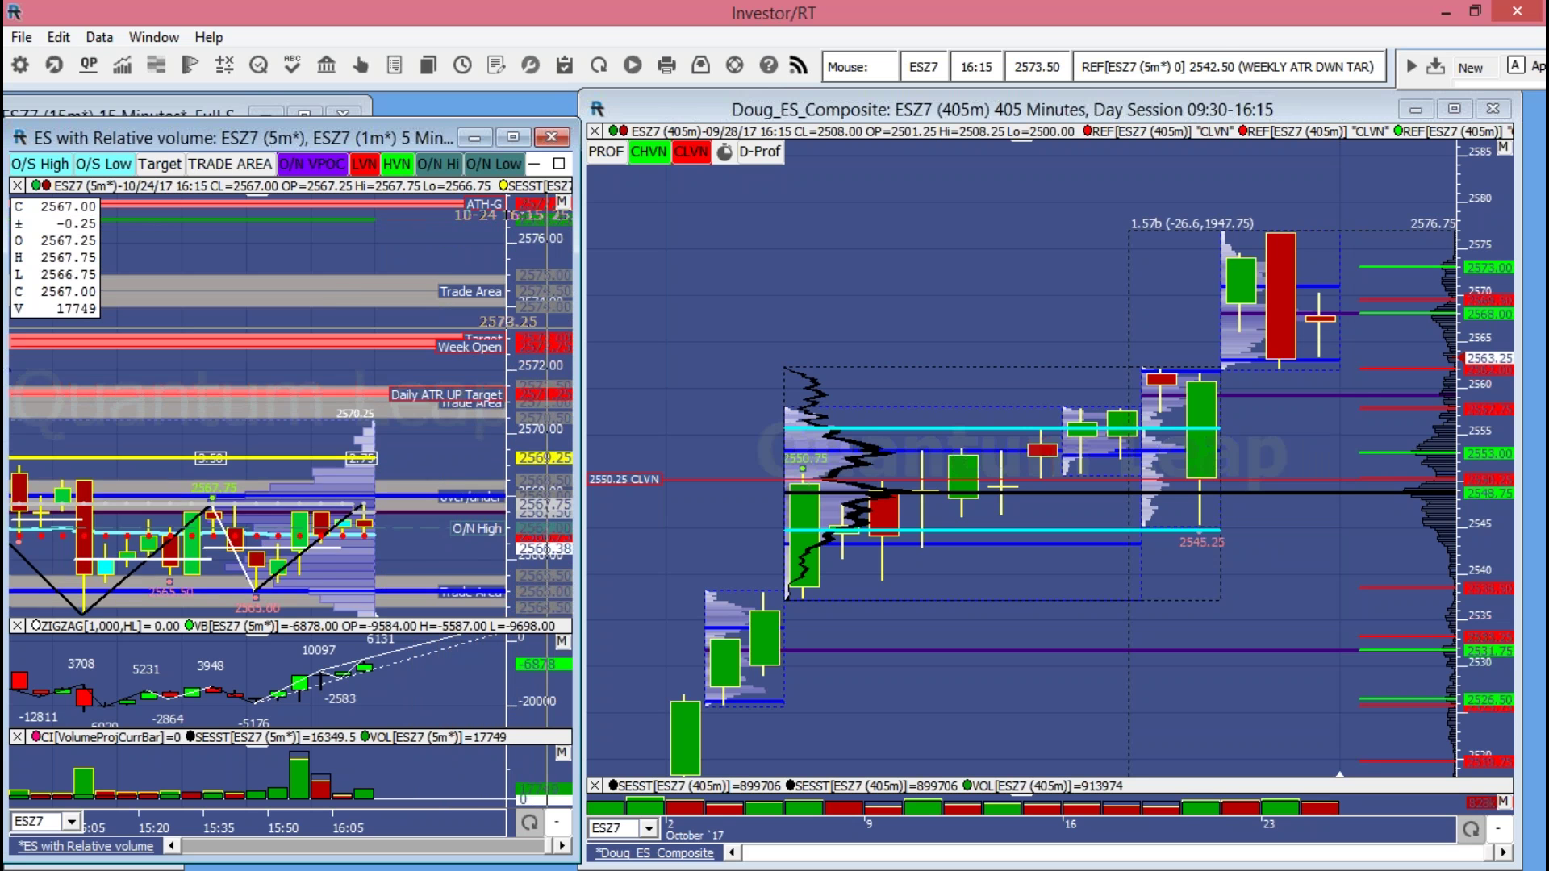
{"action": "left_click_drag", "start_coordinate": [521, 311], "coordinate": [514, 504]}
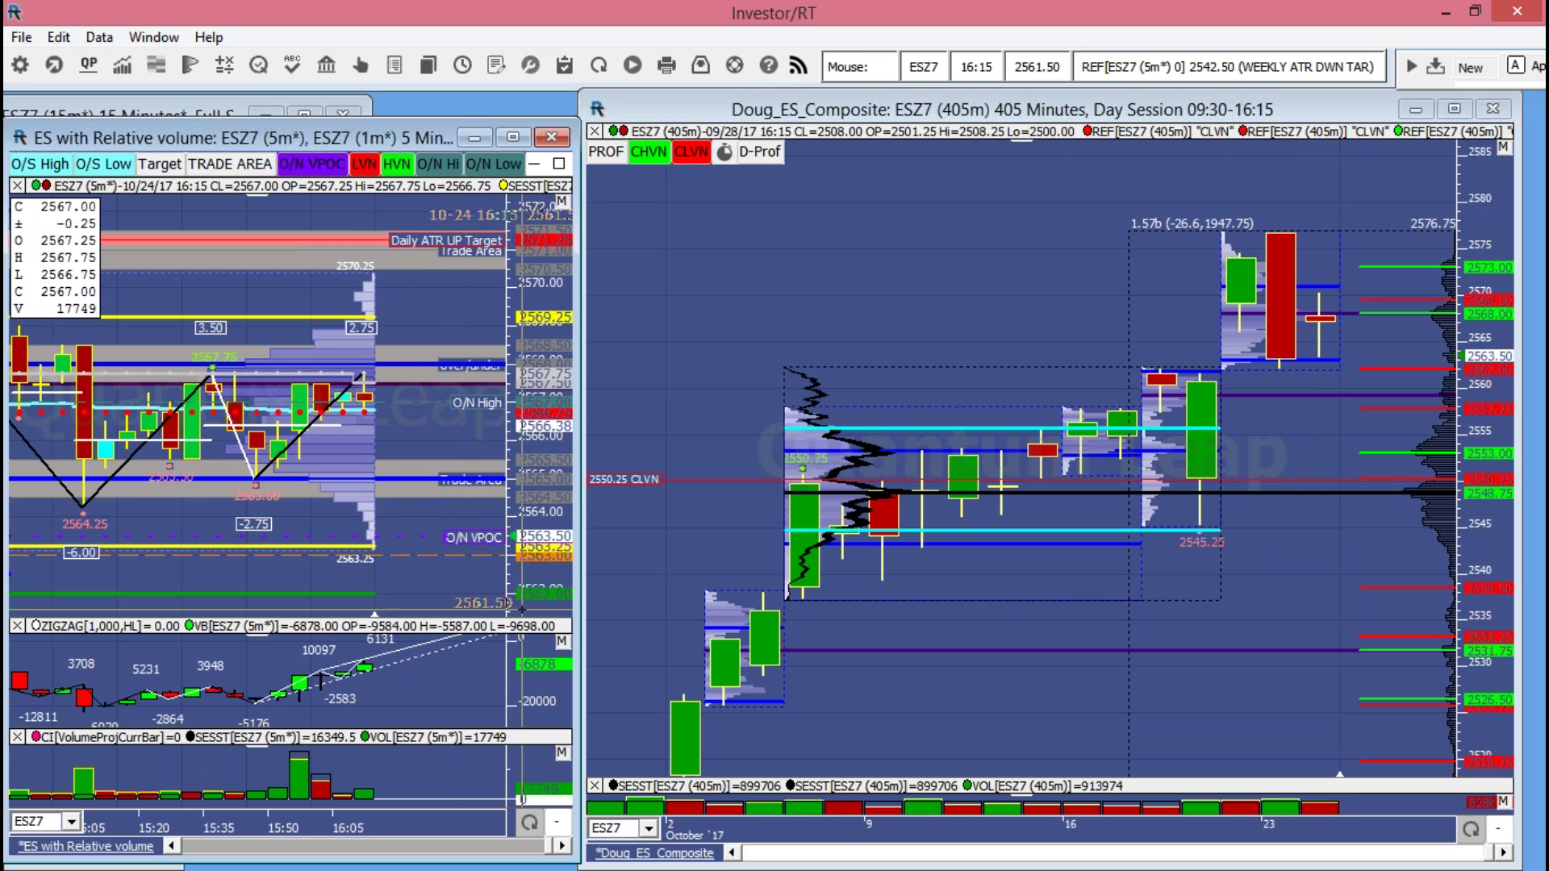
{"action": "left_click_drag", "start_coordinate": [535, 557], "coordinate": [536, 589]}
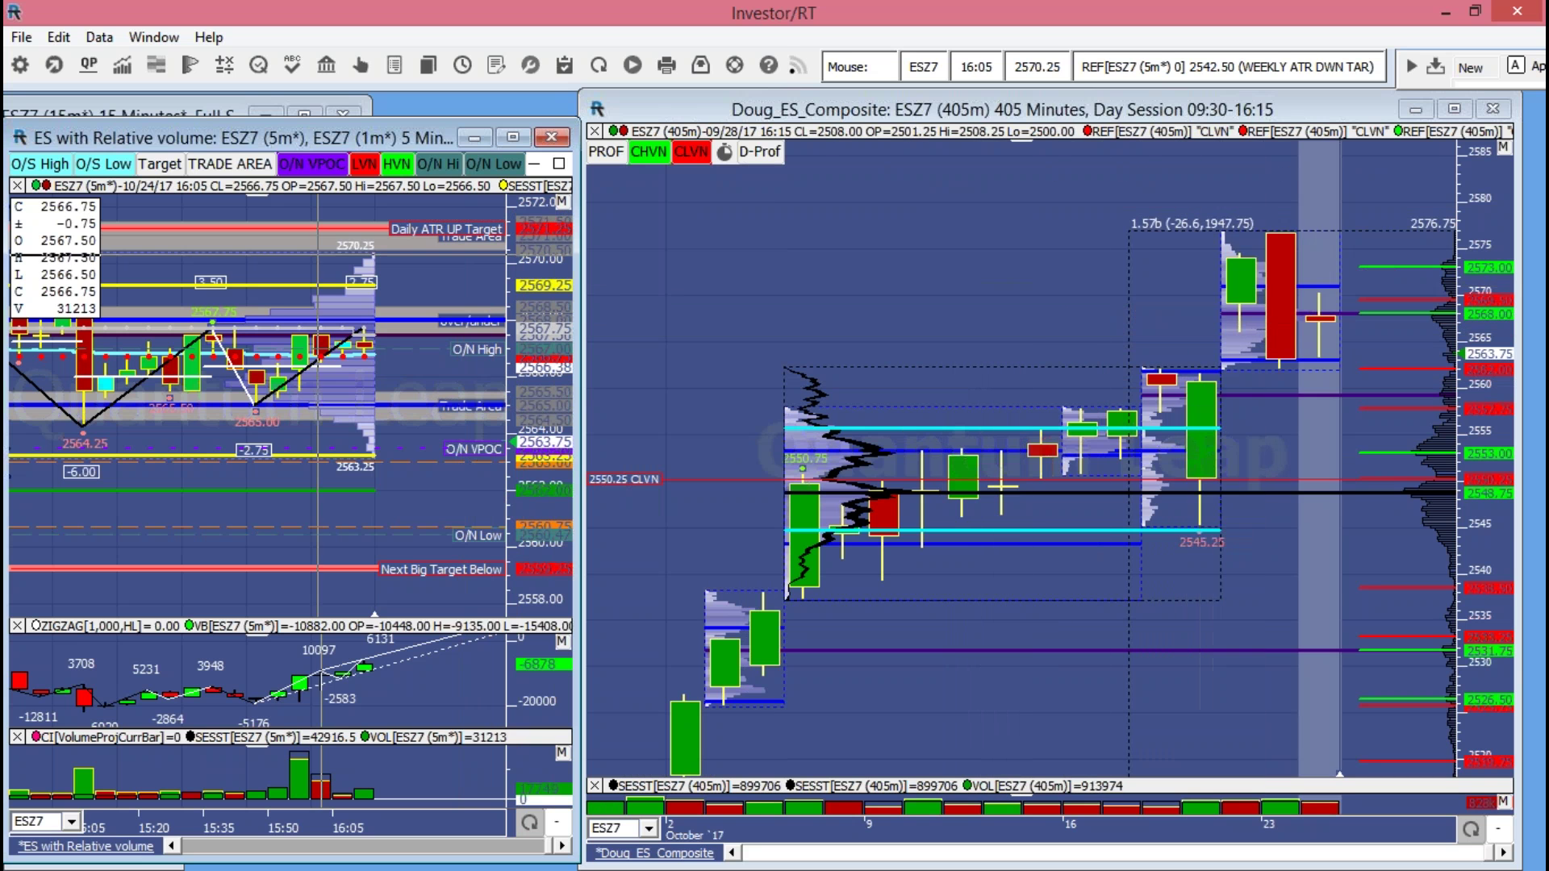
- Open the minimized GC comp chart (GCZ7, 1380 minutes) and maximize it
{"action": "left_click", "coordinate": [148, 40]}
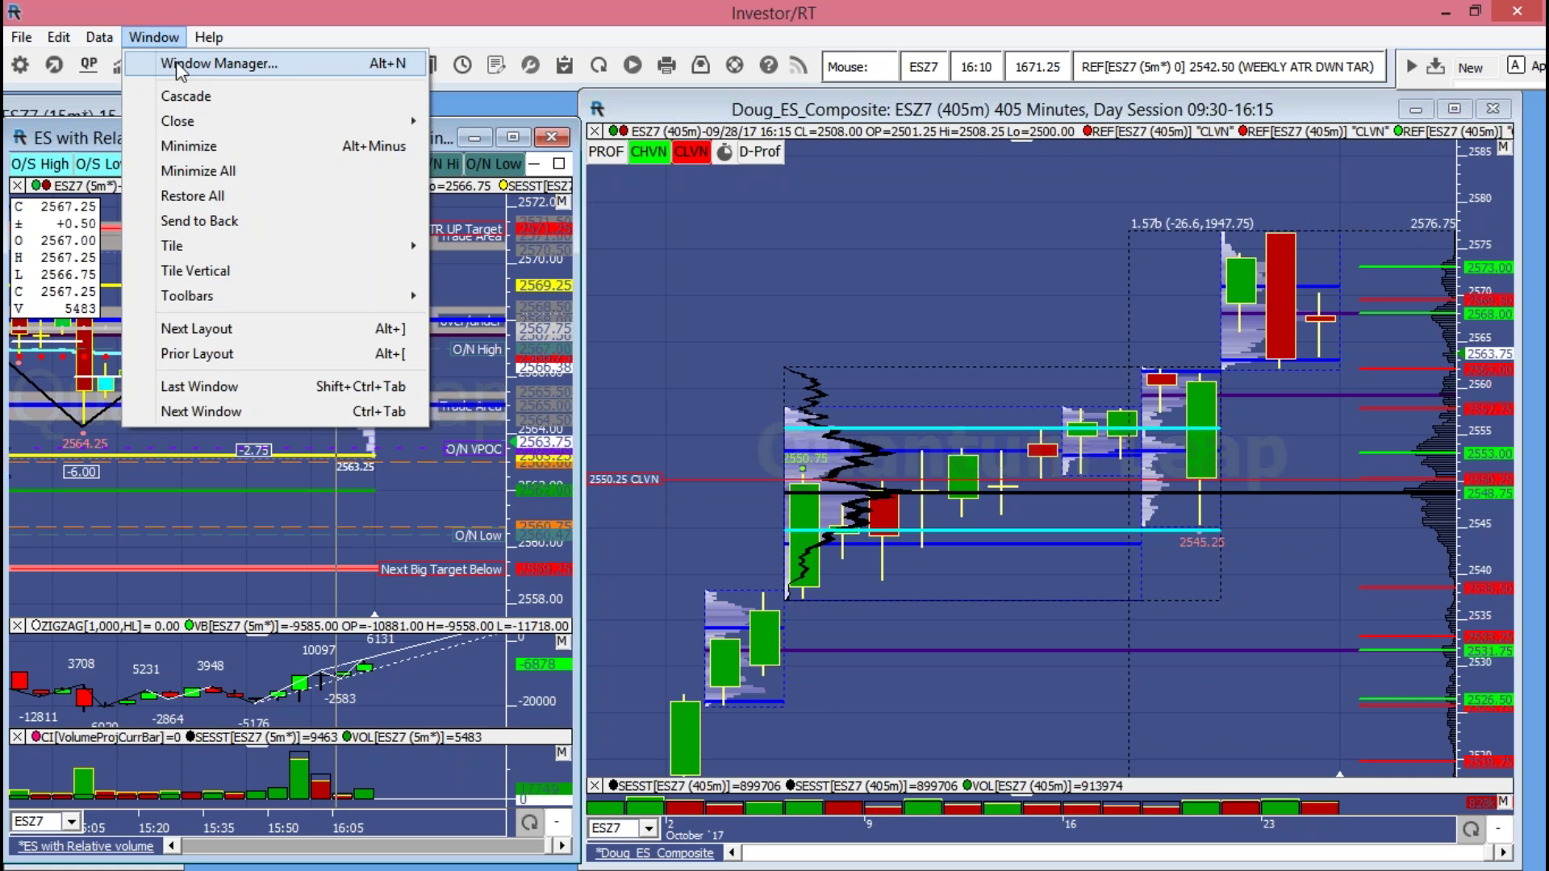
{"action": "left_click", "coordinate": [179, 59]}
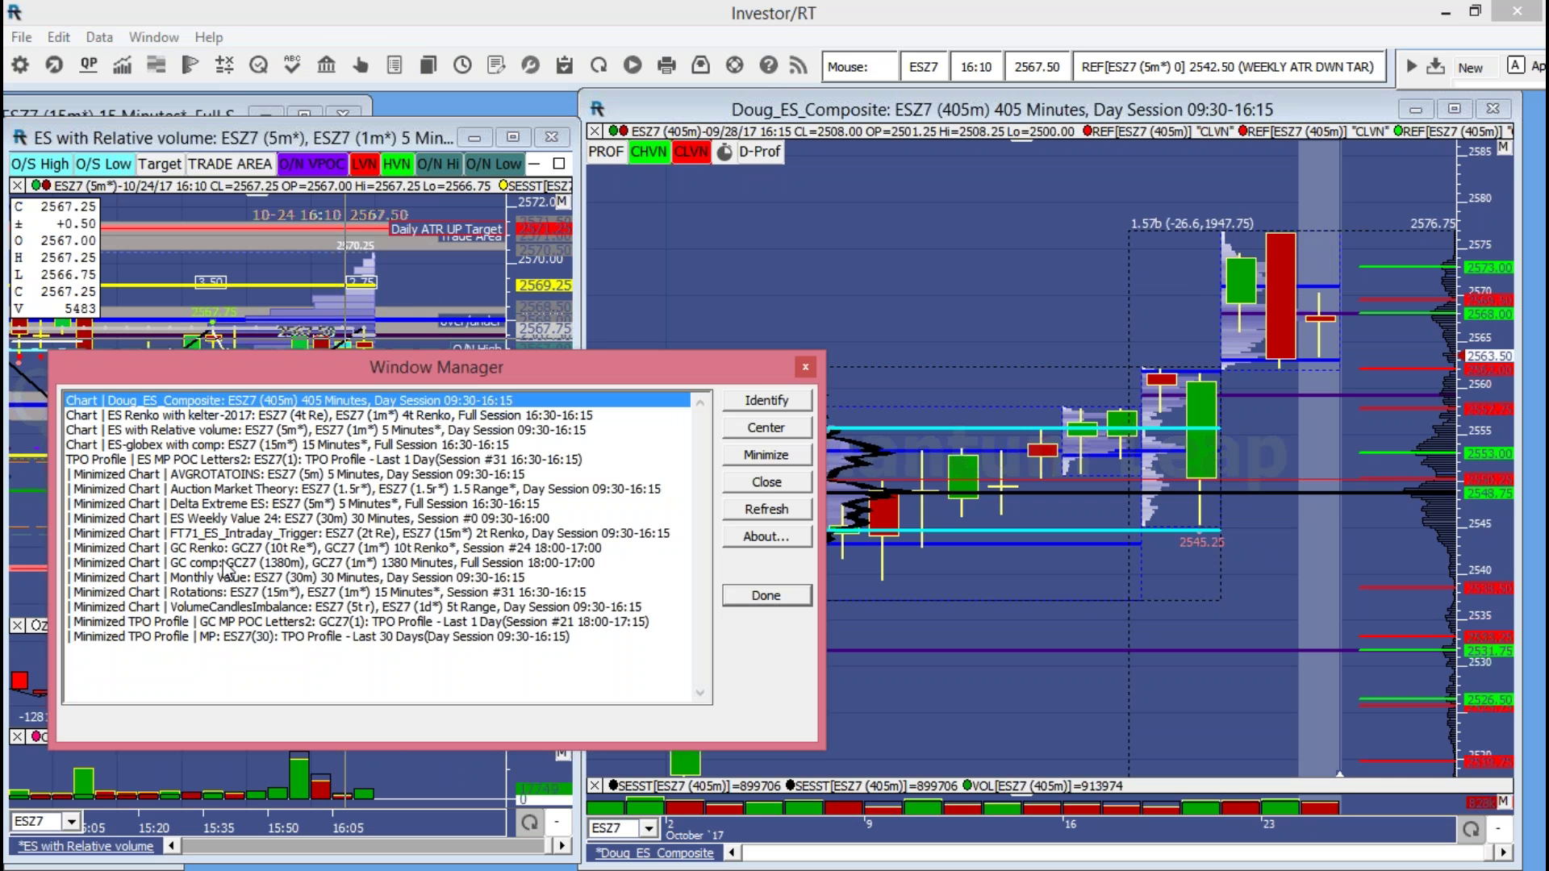
{"action": "double_click", "coordinate": [224, 562]}
{"action": "left_click", "coordinate": [805, 367]}
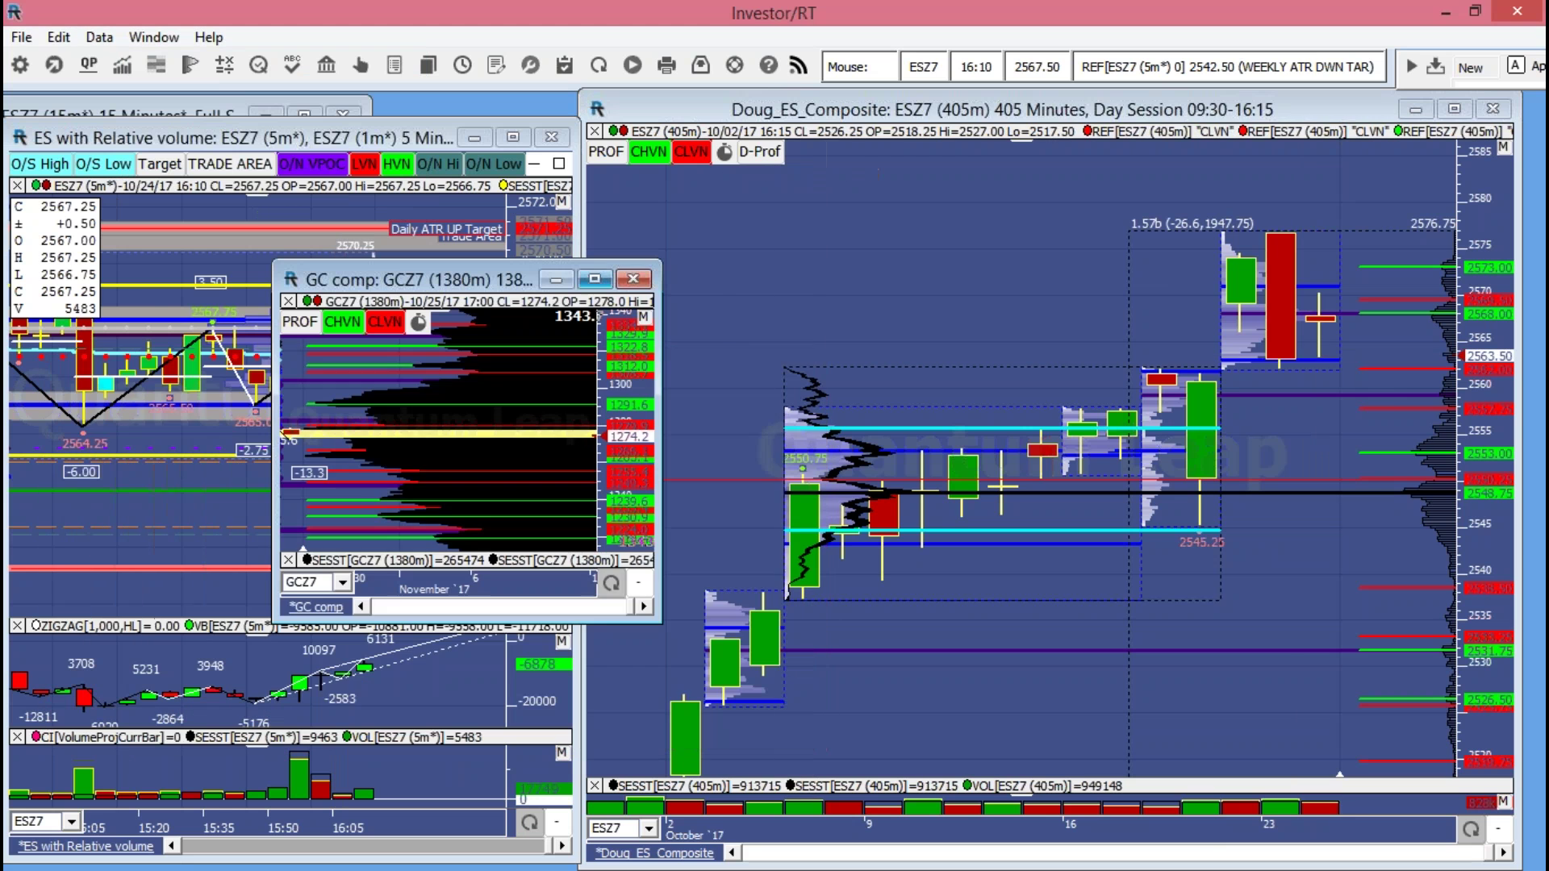
{"action": "left_click", "coordinate": [594, 279]}
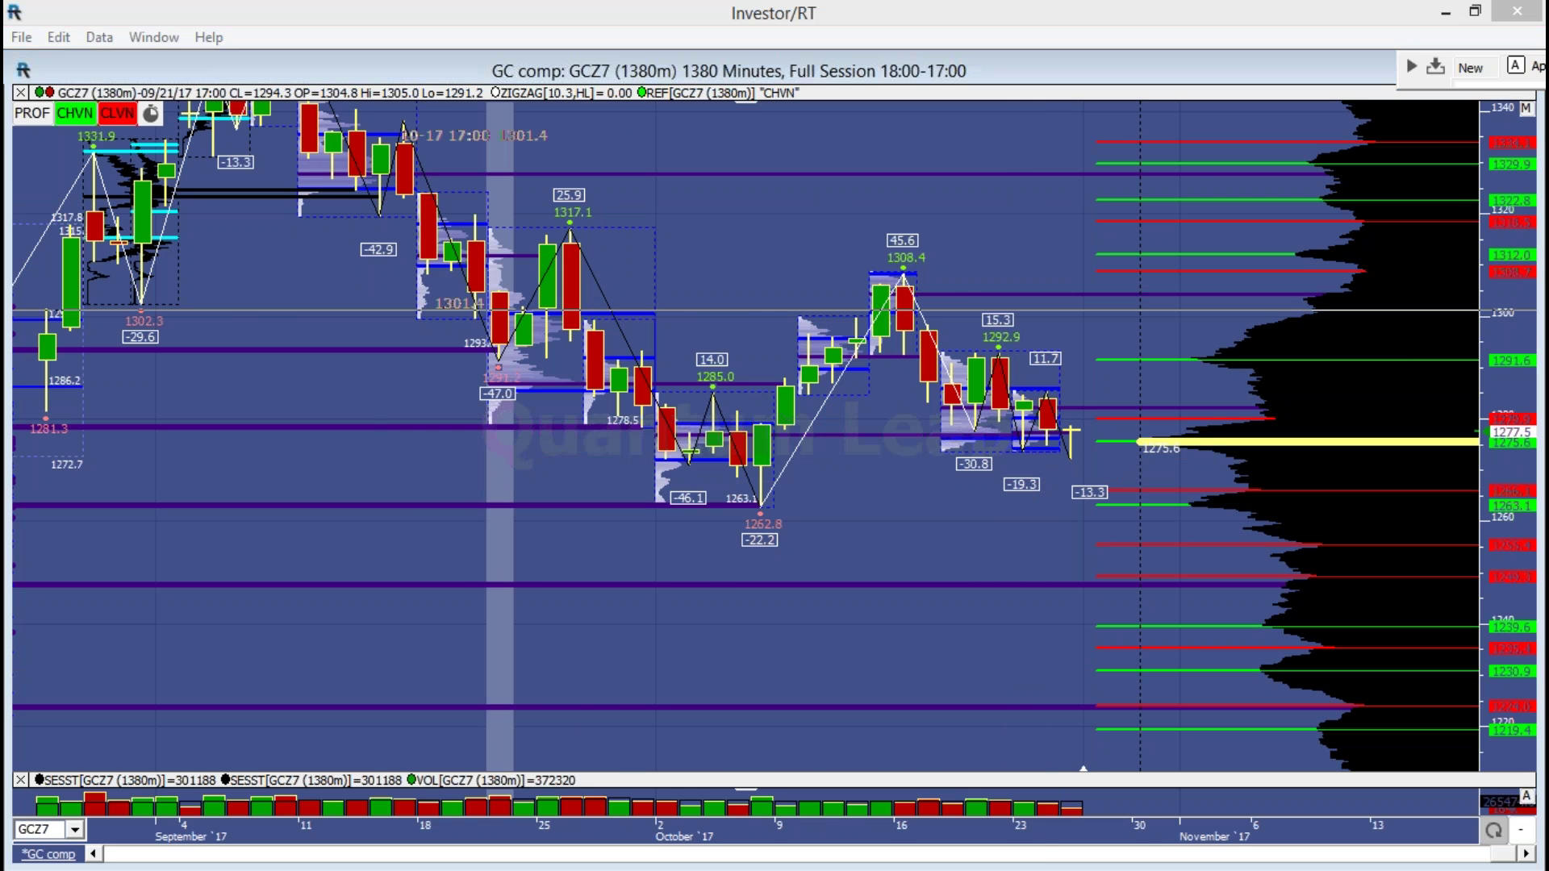
- Review the gold composite profile levels, and restore and minimize the GC comp chart
{"action": "key", "text": "alt+Tab"}
{"action": "scroll", "coordinate": [121, 498], "scroll_direction": "down", "scroll_amount": 5}
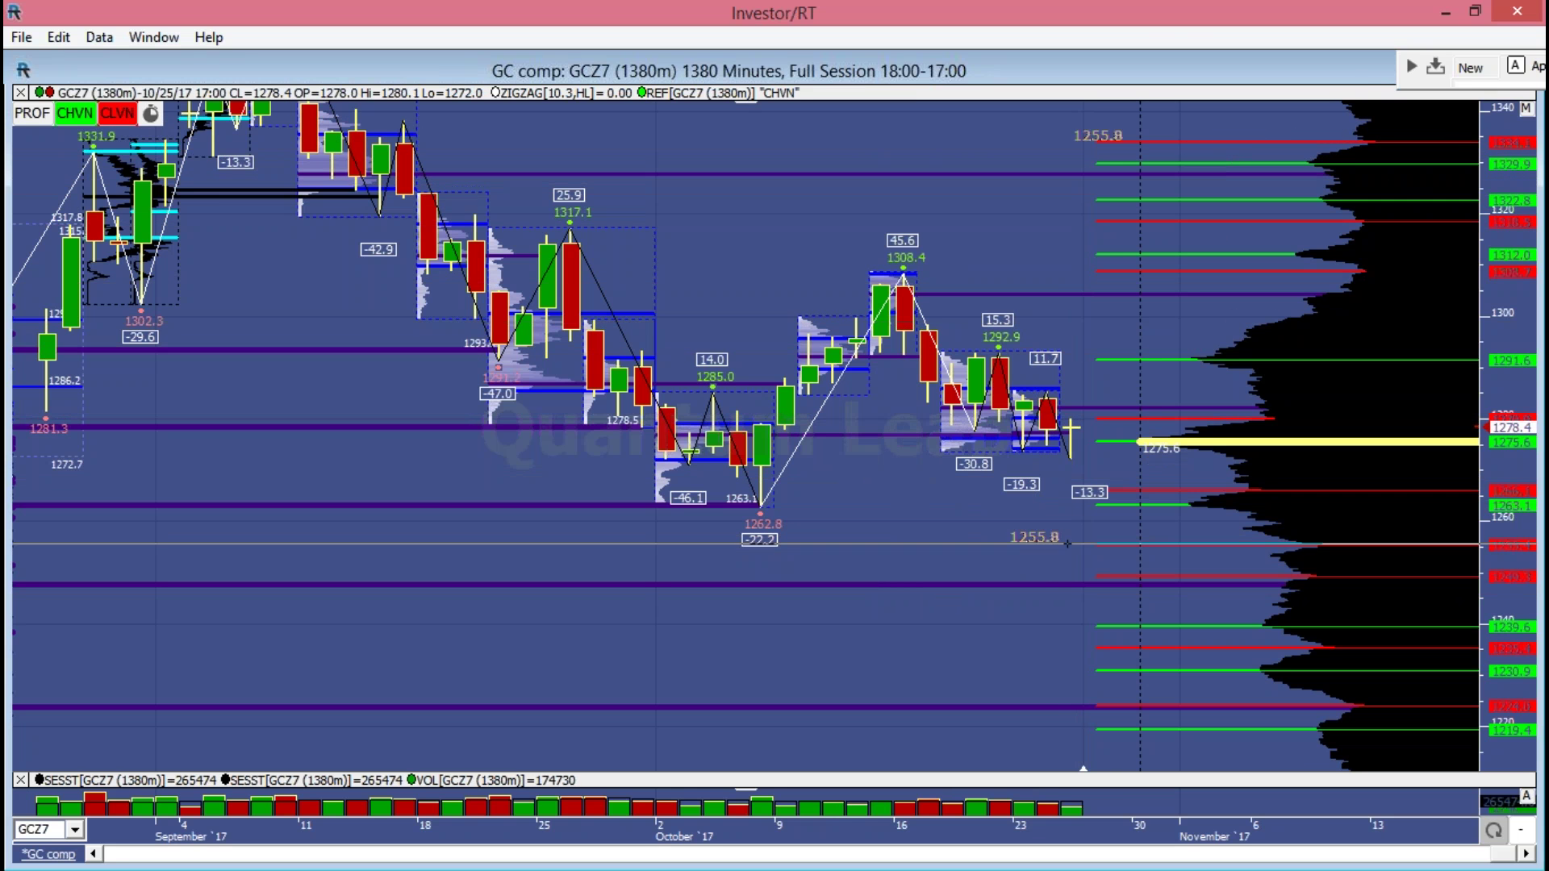
{"action": "double_click", "coordinate": [1267, 80]}
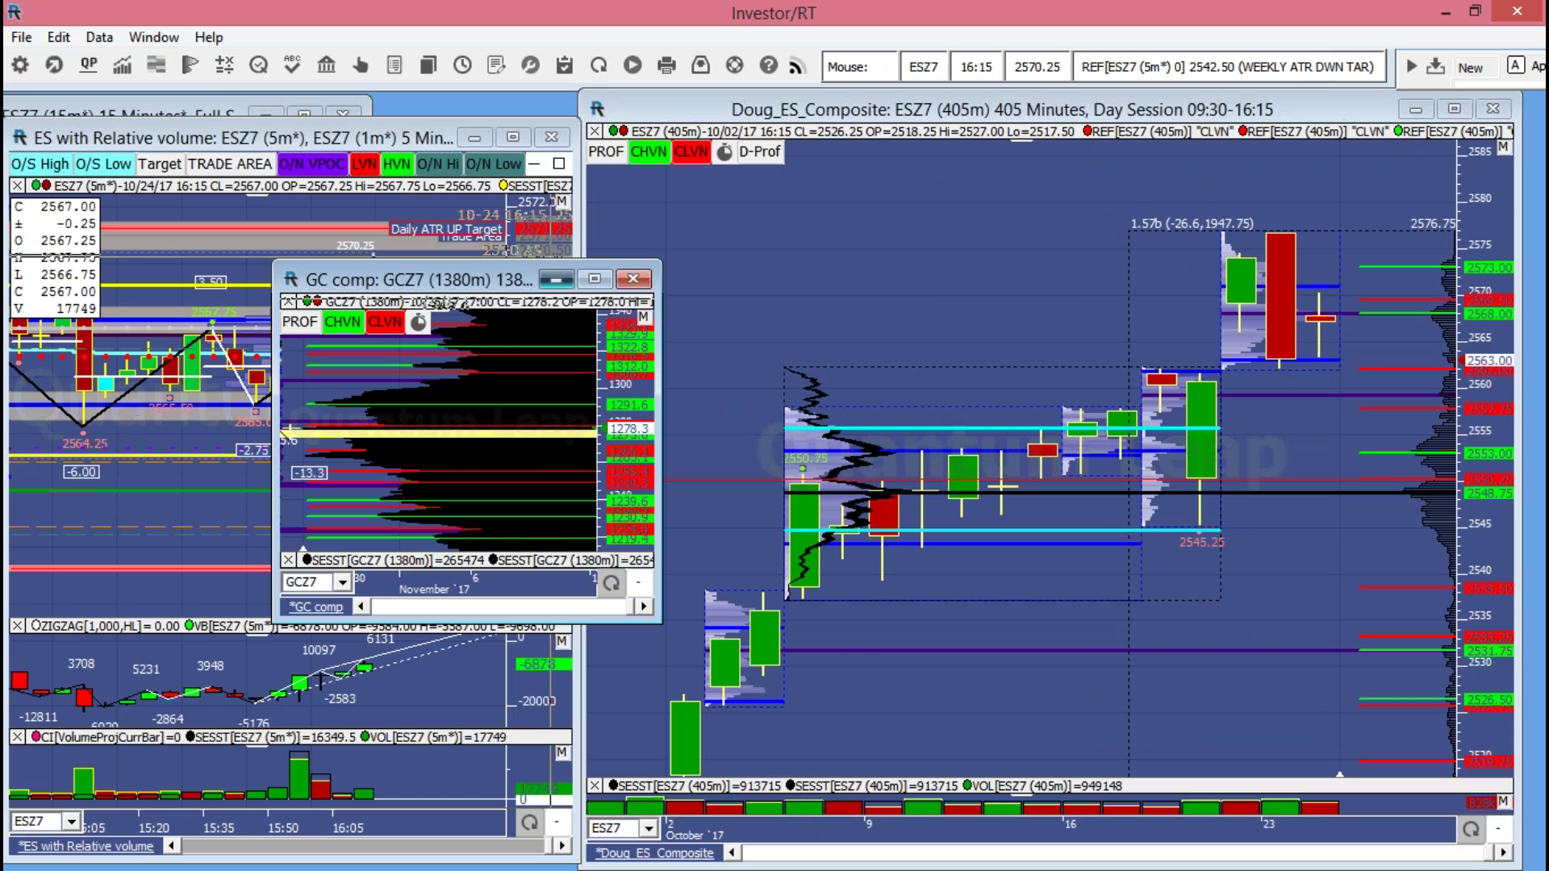
{"action": "left_click", "coordinate": [633, 278]}
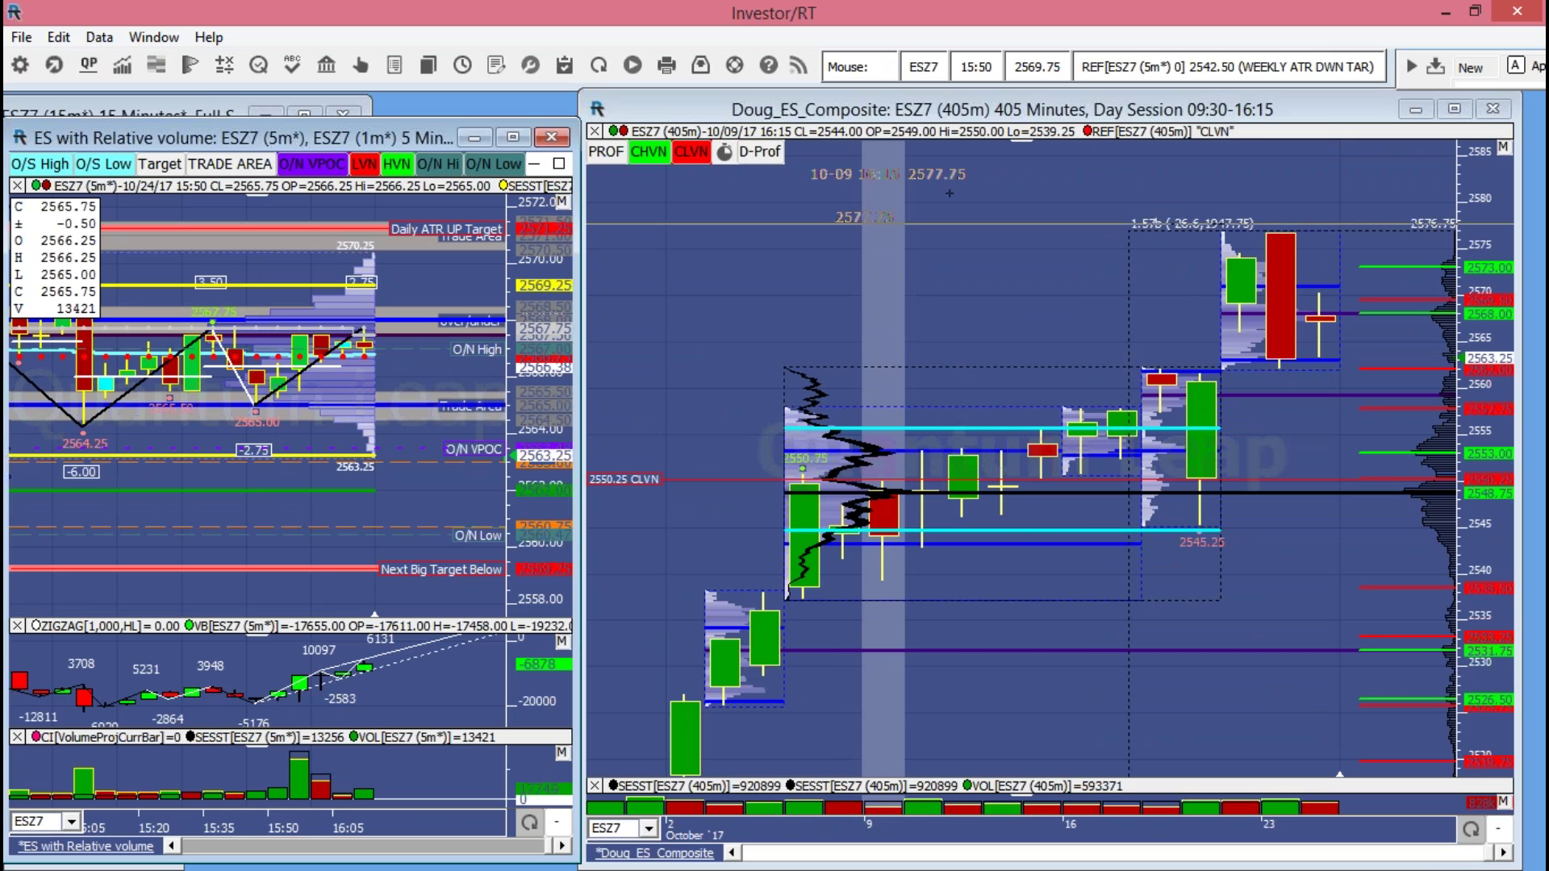
- Minimize the Doug_ES_Composite chart and restore the Investor/RT window to its smaller size beside Bookmap
{"action": "left_click_drag", "start_coordinate": [1151, 119], "coordinate": [572, 116]}
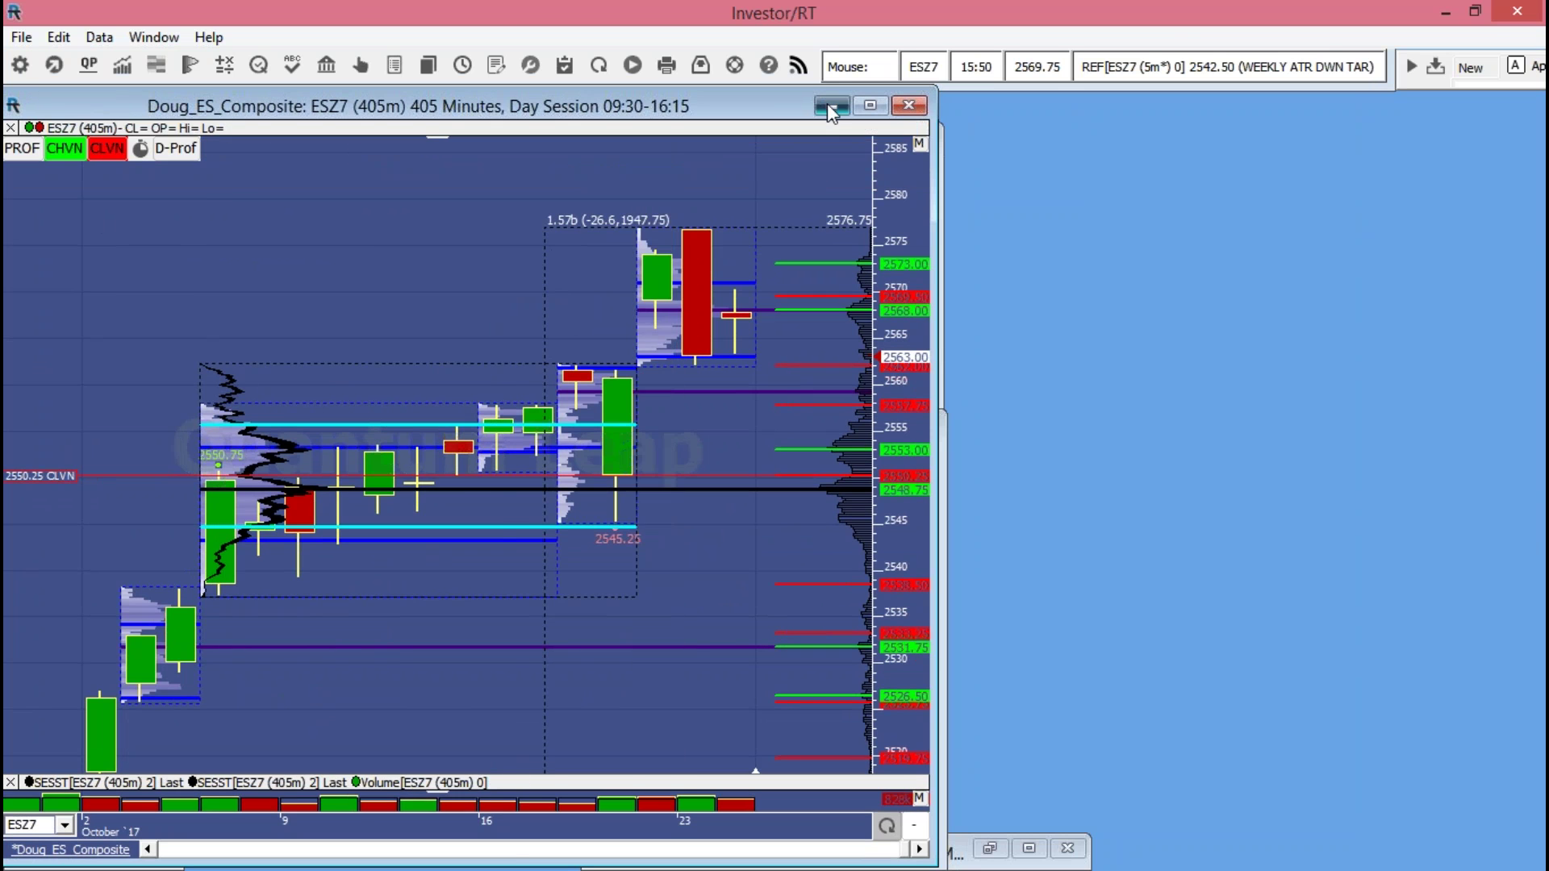
{"action": "left_click", "coordinate": [831, 107]}
{"action": "left_click", "coordinate": [1482, 20]}
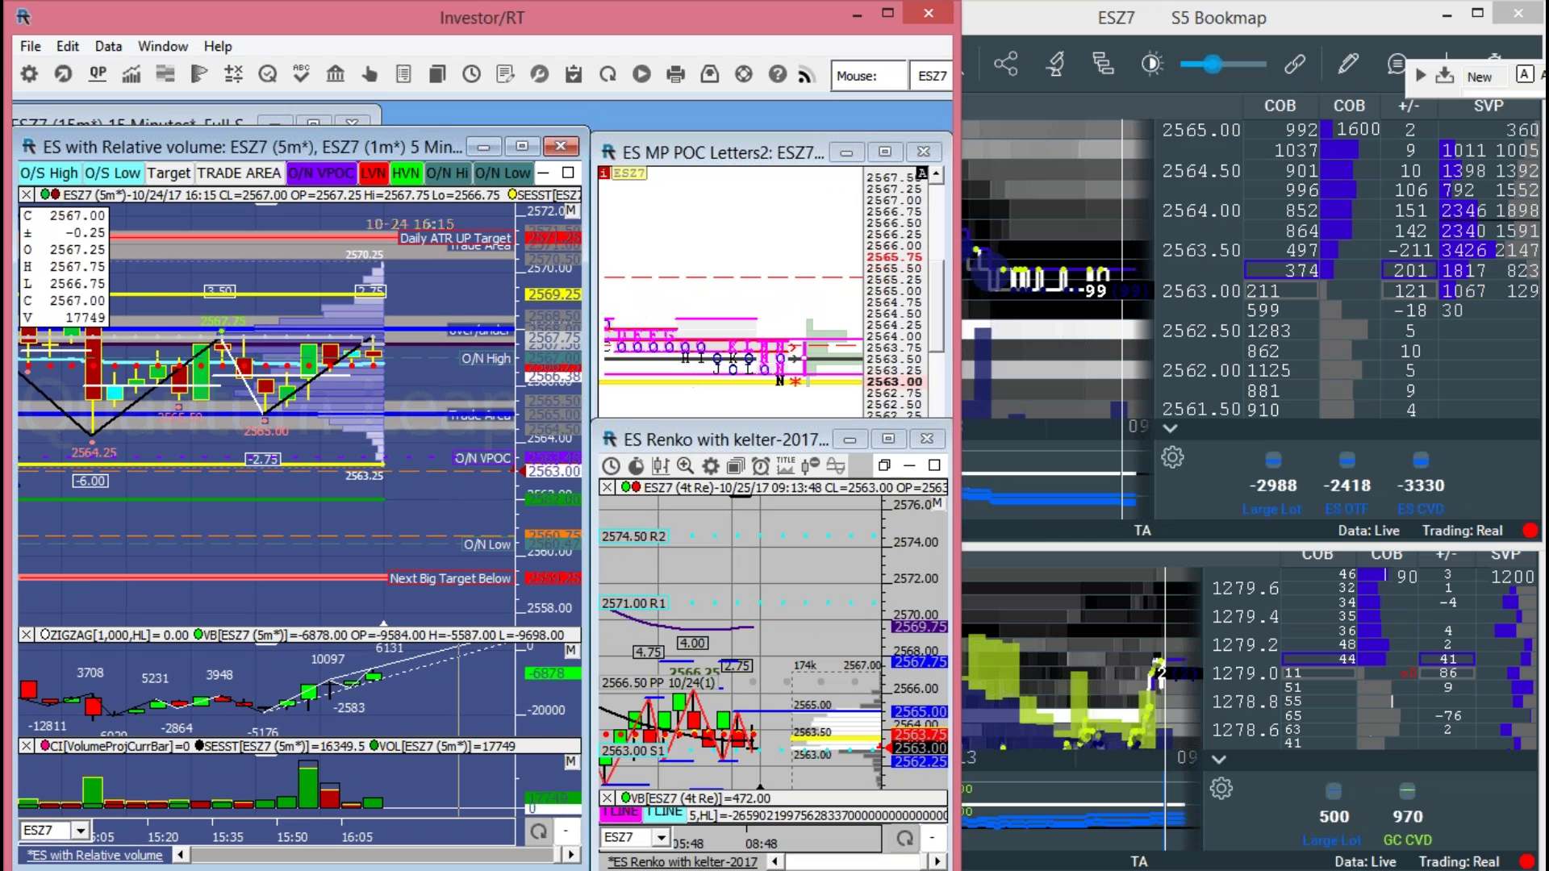